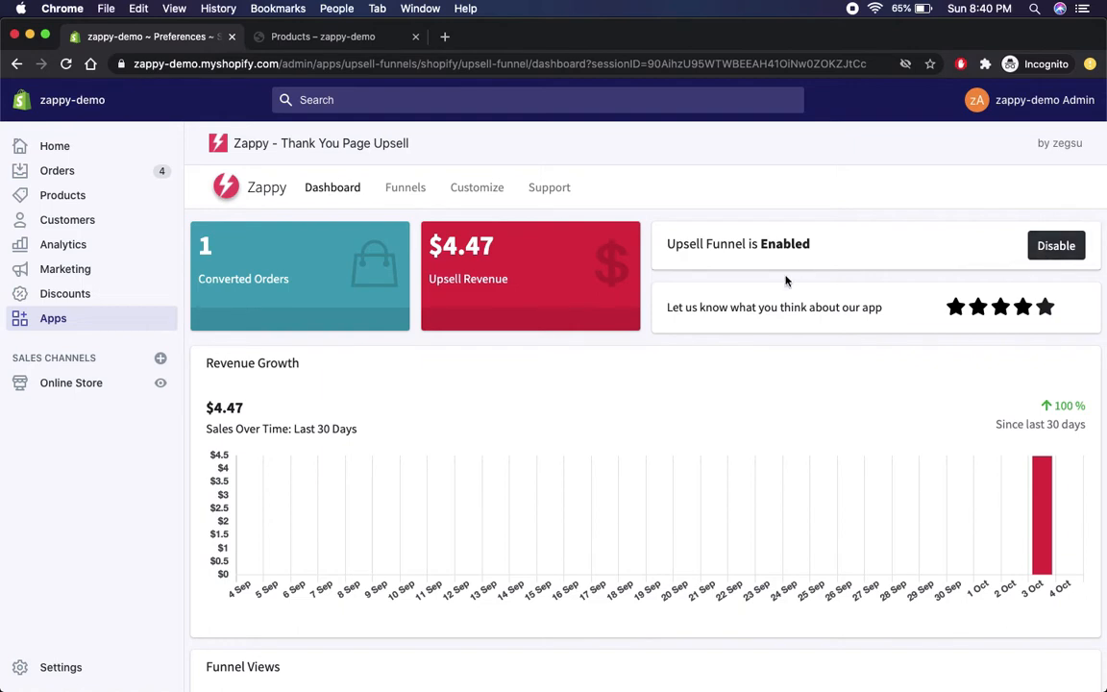
Step: Review the dashboard's revenue growth chart, funnel views chart and top performing funnels table
{"action": "scroll", "coordinate": [595, 514], "scroll_direction": "down", "scroll_amount": 2}
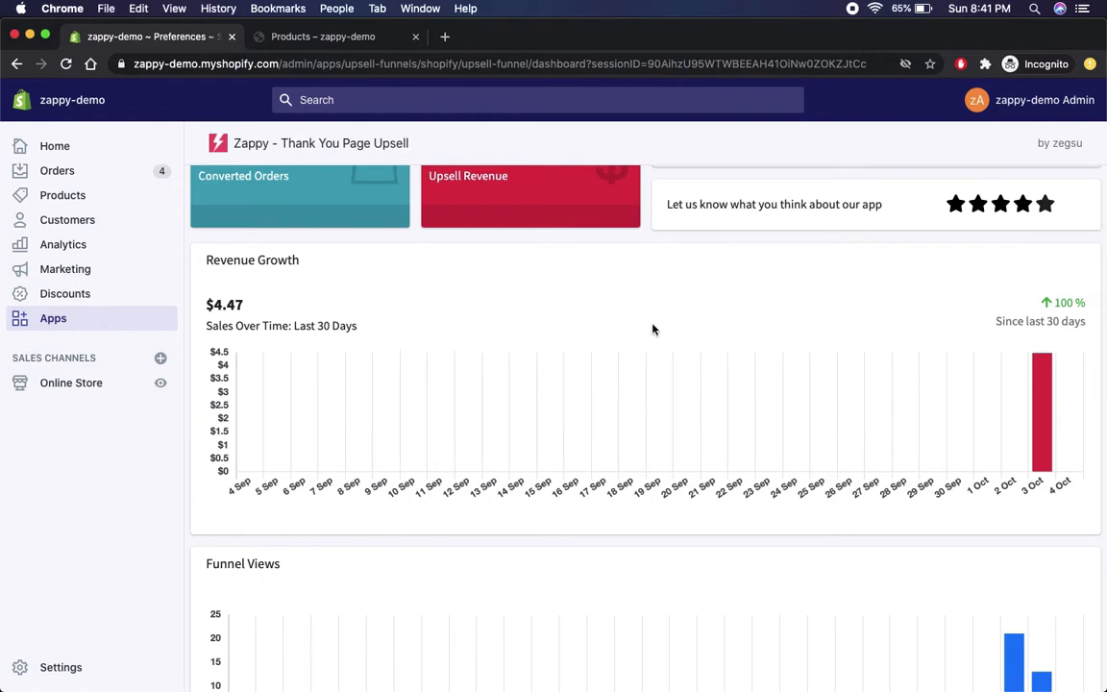
{"action": "scroll", "coordinate": [490, 403], "scroll_direction": "down", "scroll_amount": 4}
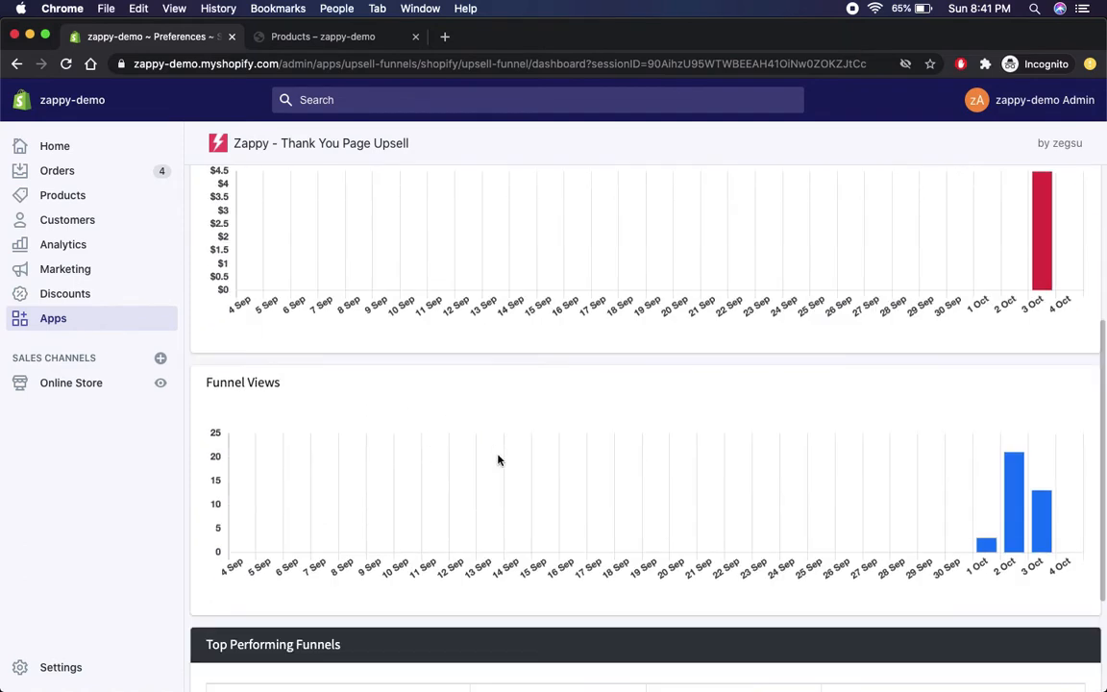
{"action": "scroll", "coordinate": [498, 460], "scroll_direction": "down", "scroll_amount": 3}
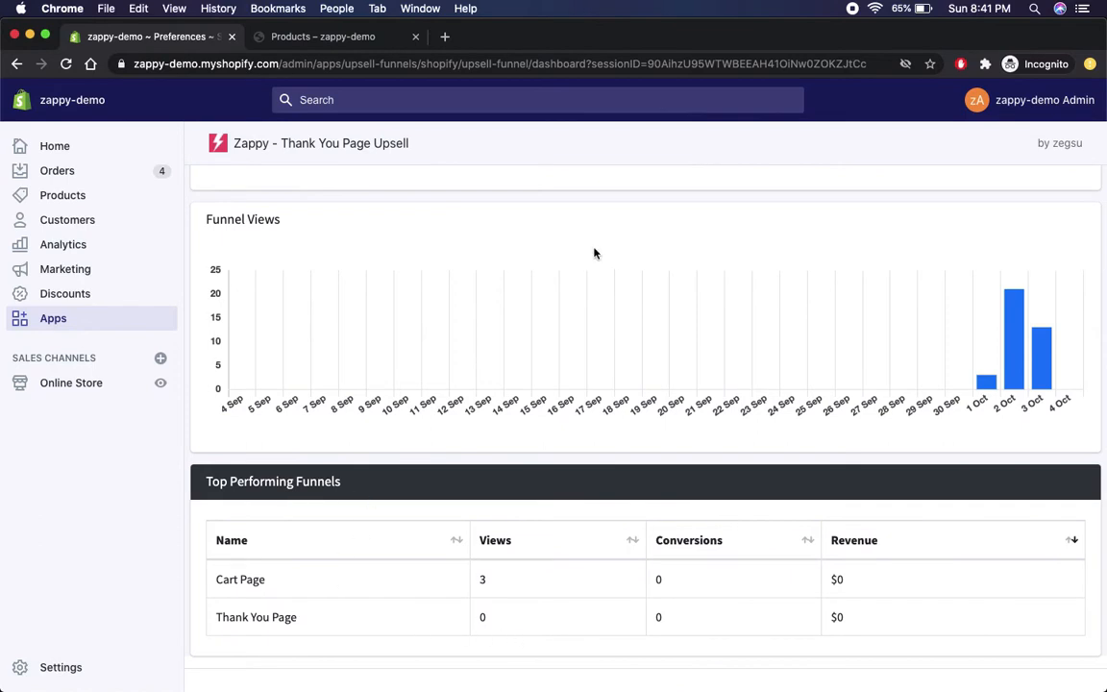
{"action": "scroll", "coordinate": [594, 252], "scroll_direction": "up", "scroll_amount": 8}
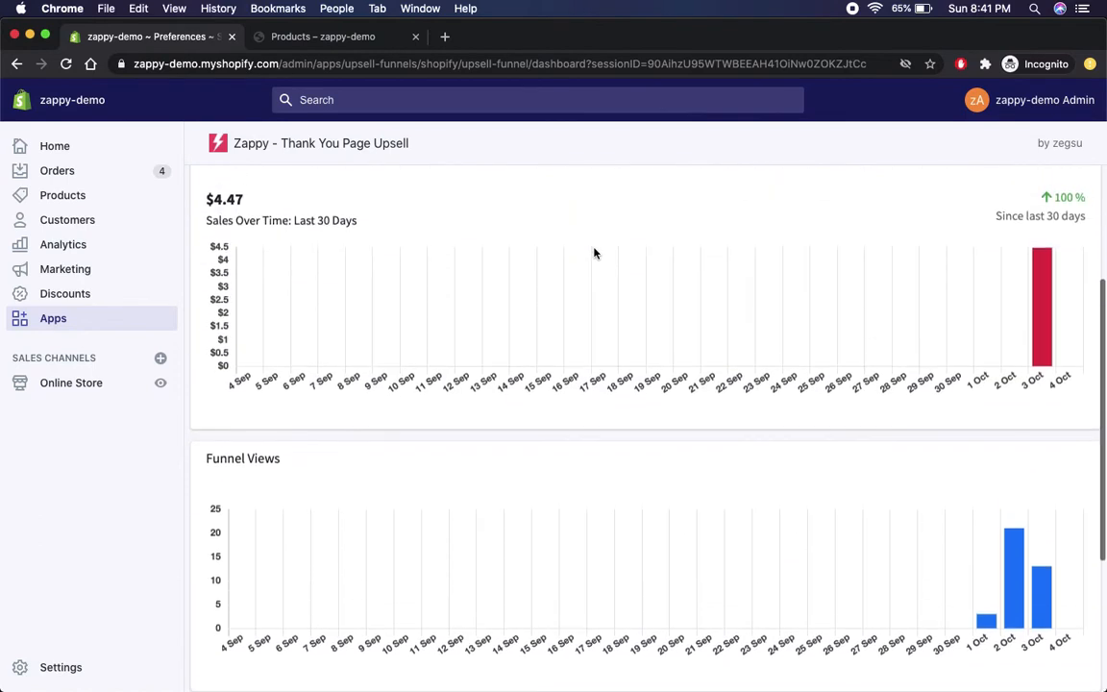
{"action": "scroll", "coordinate": [594, 253], "scroll_direction": "up", "scroll_amount": 1}
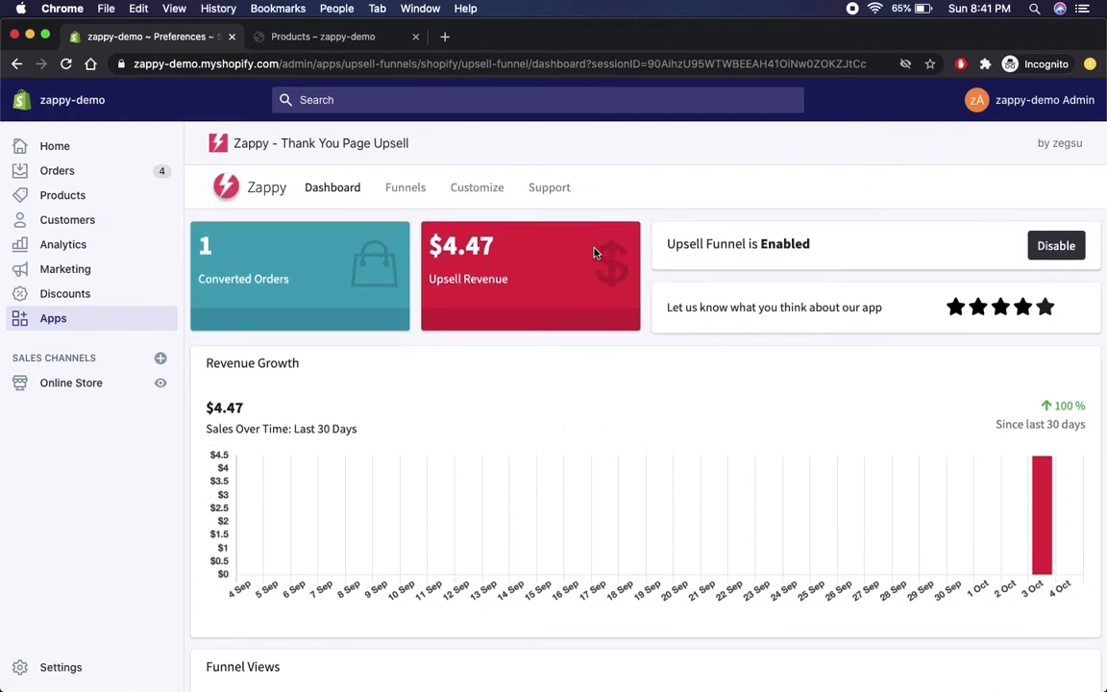
Step: Look through the app's funnels list, widget customization settings and support form
{"action": "left_click", "coordinate": [406, 190]}
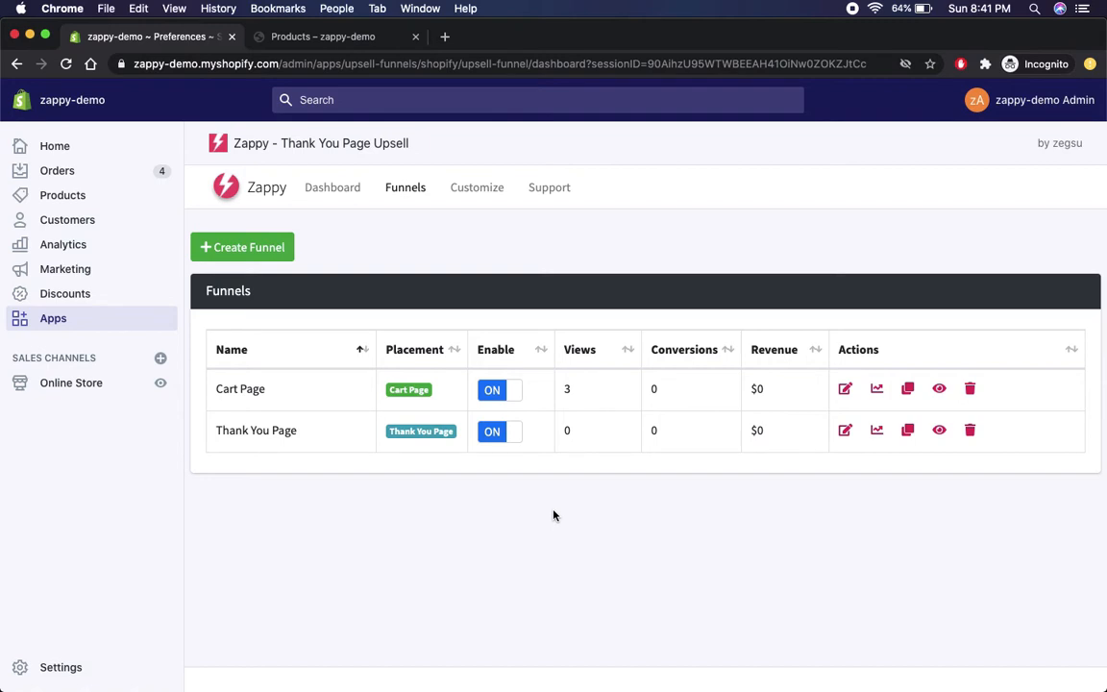
{"action": "left_click", "coordinate": [475, 188]}
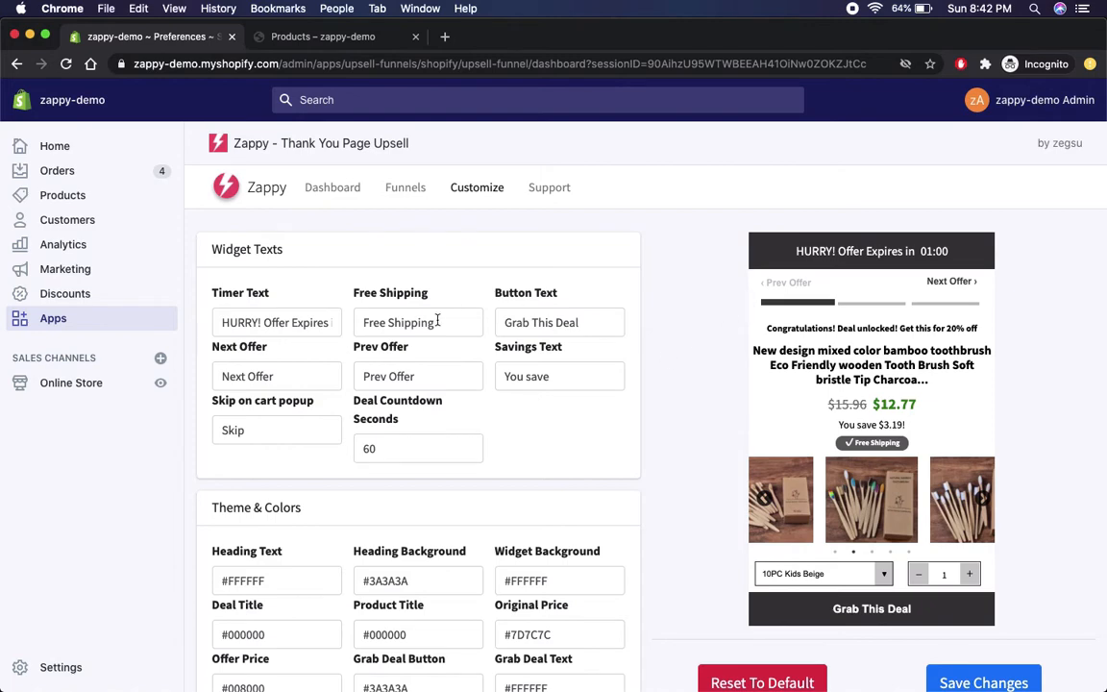
{"action": "scroll", "coordinate": [430, 512], "scroll_direction": "down", "scroll_amount": 3}
{"action": "scroll", "coordinate": [430, 512], "scroll_direction": "up", "scroll_amount": 2}
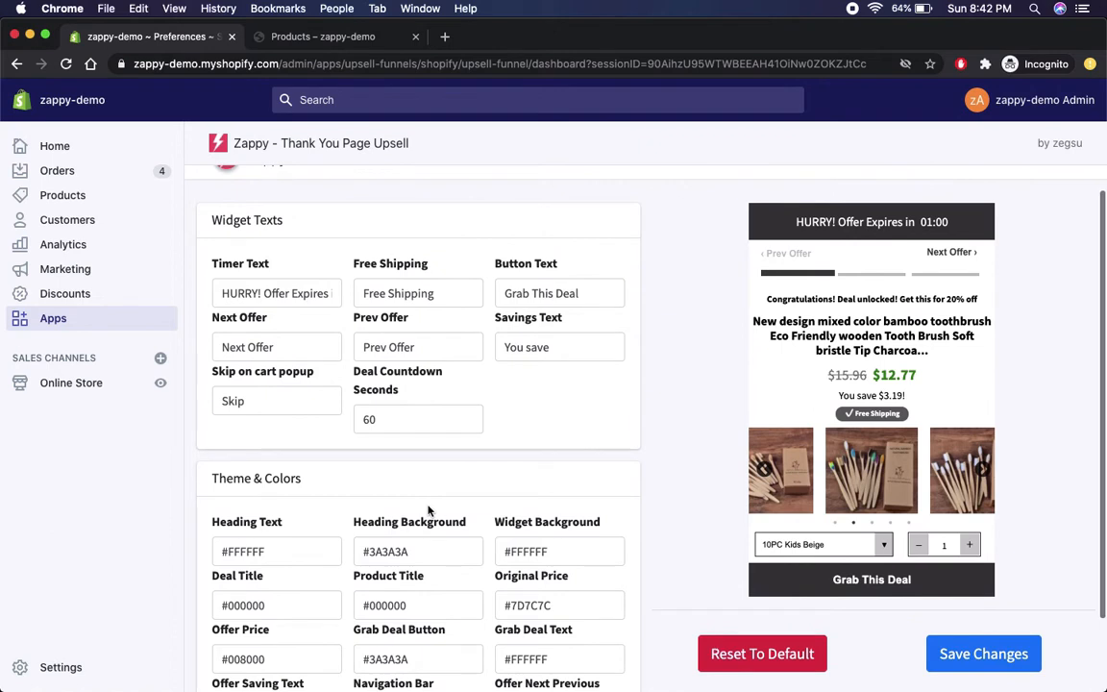
{"action": "scroll", "coordinate": [574, 538], "scroll_direction": "up", "scroll_amount": 1}
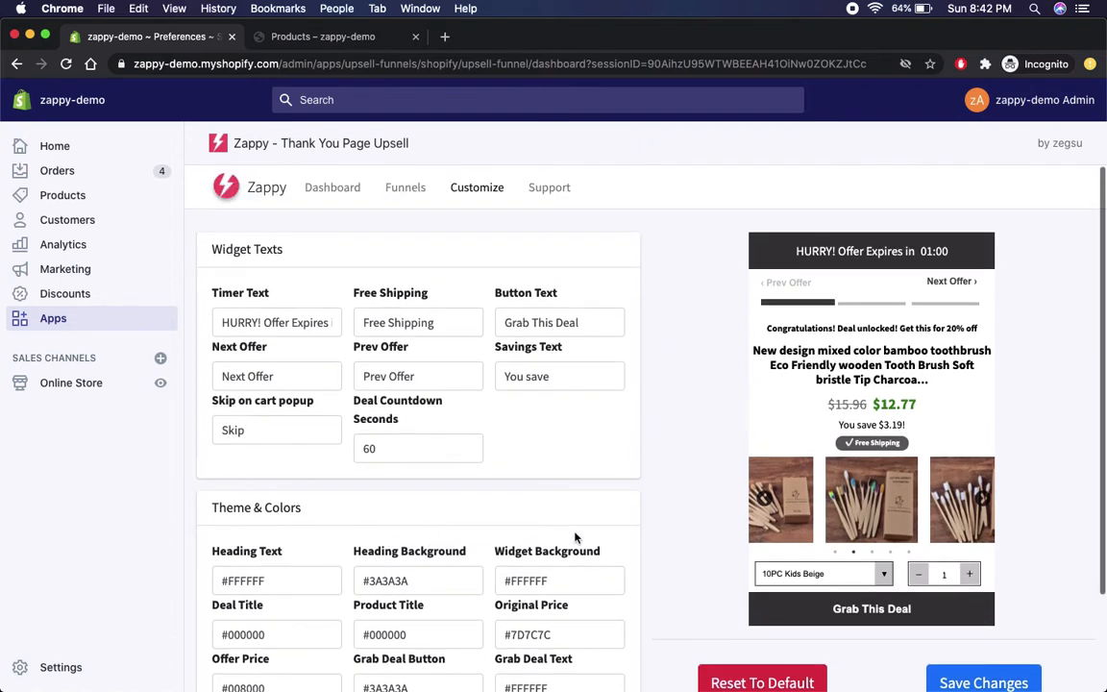
{"action": "left_click", "coordinate": [550, 189]}
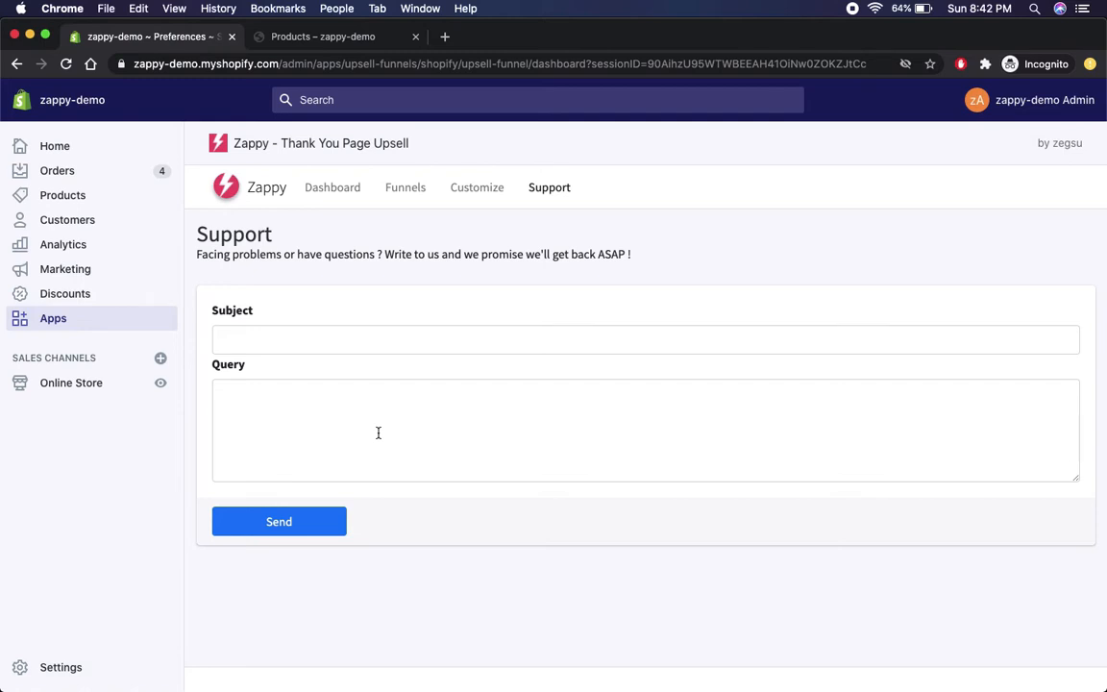
Step: Start a new funnel placed on the Thank You Page and name it "Thank you Test"
{"action": "left_click", "coordinate": [411, 191]}
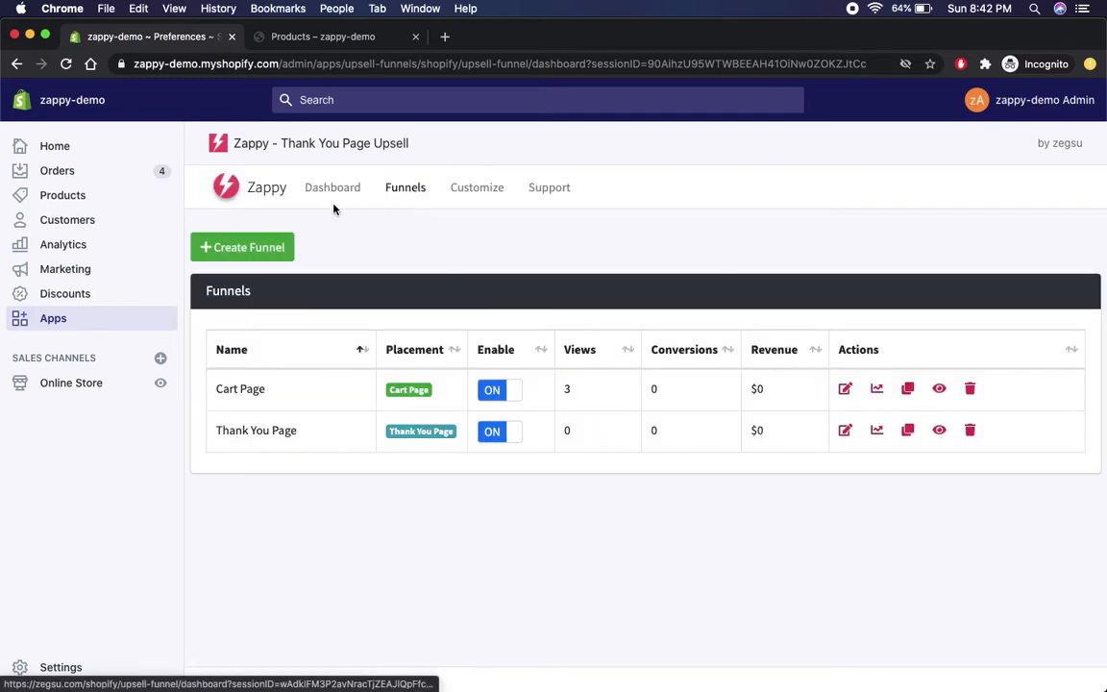
{"action": "left_click", "coordinate": [262, 244]}
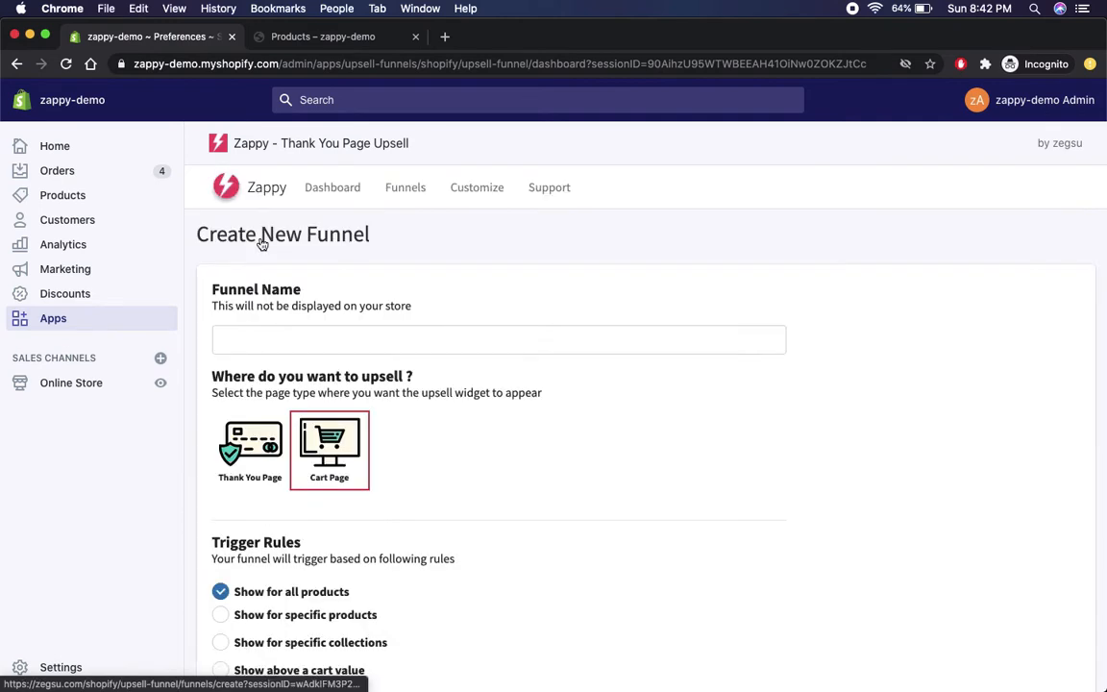
{"action": "scroll", "coordinate": [333, 265], "scroll_direction": "down", "scroll_amount": 1}
{"action": "left_click", "coordinate": [311, 268]}
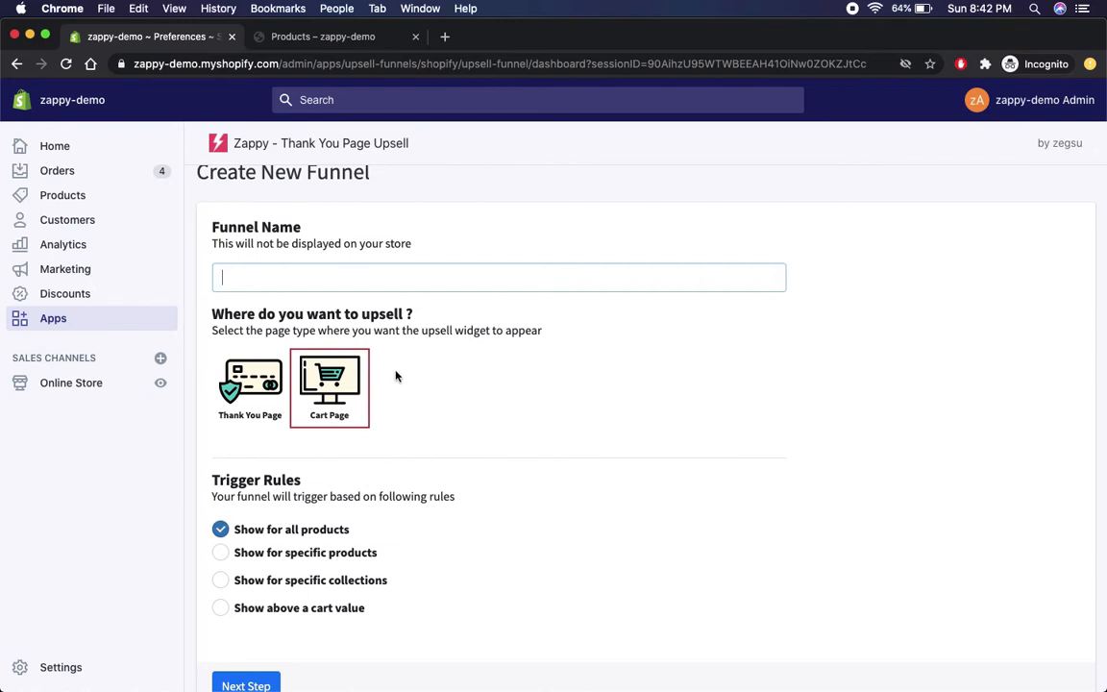
{"action": "left_click", "coordinate": [255, 379]}
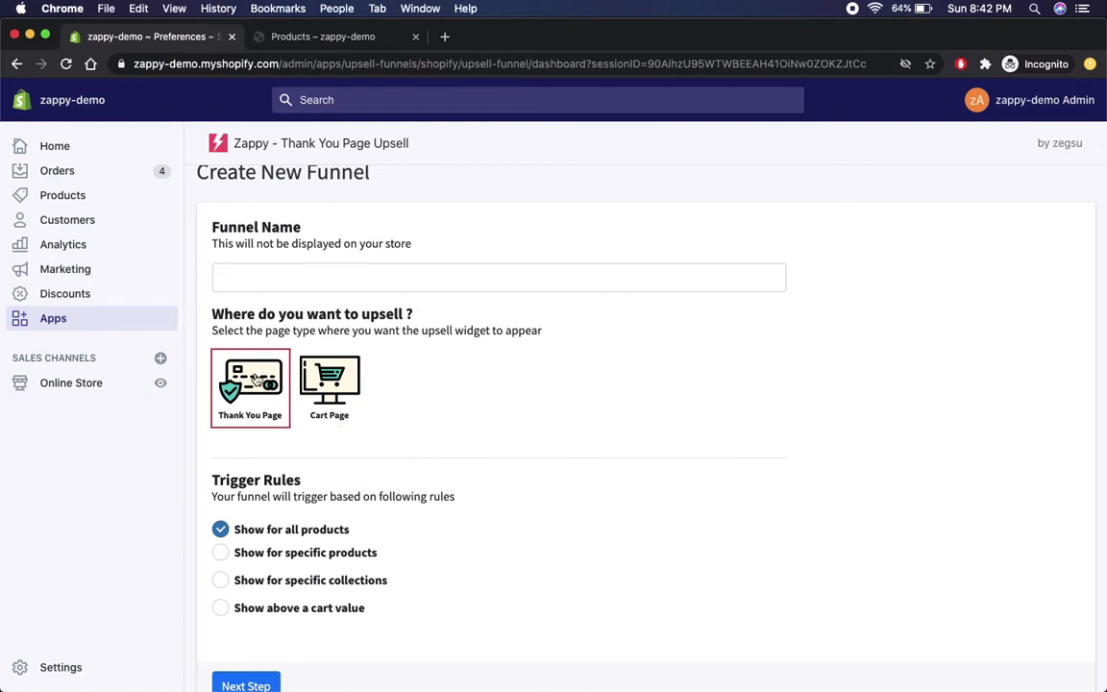
{"action": "left_click", "coordinate": [328, 377]}
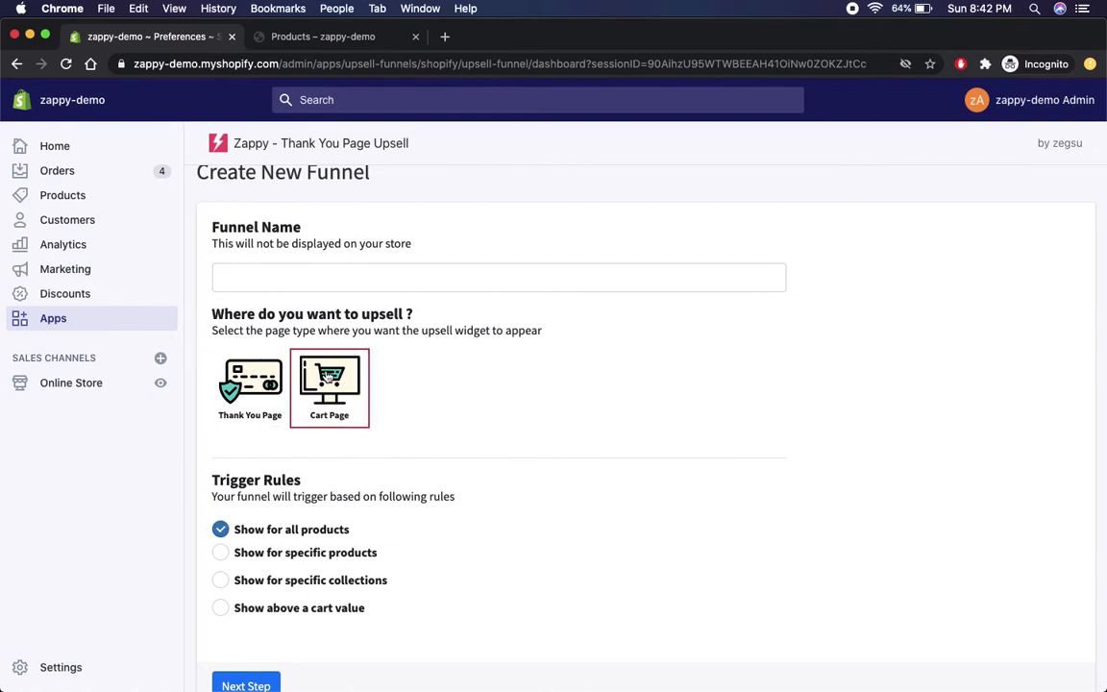
{"action": "left_click", "coordinate": [218, 353]}
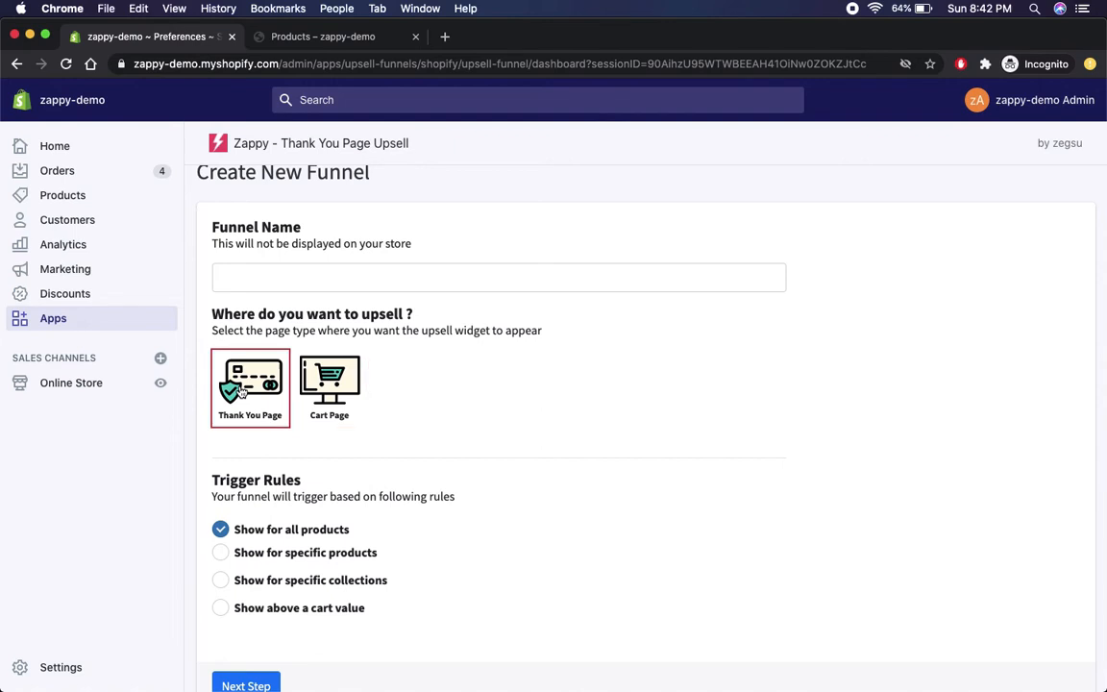
{"action": "left_click", "coordinate": [261, 276]}
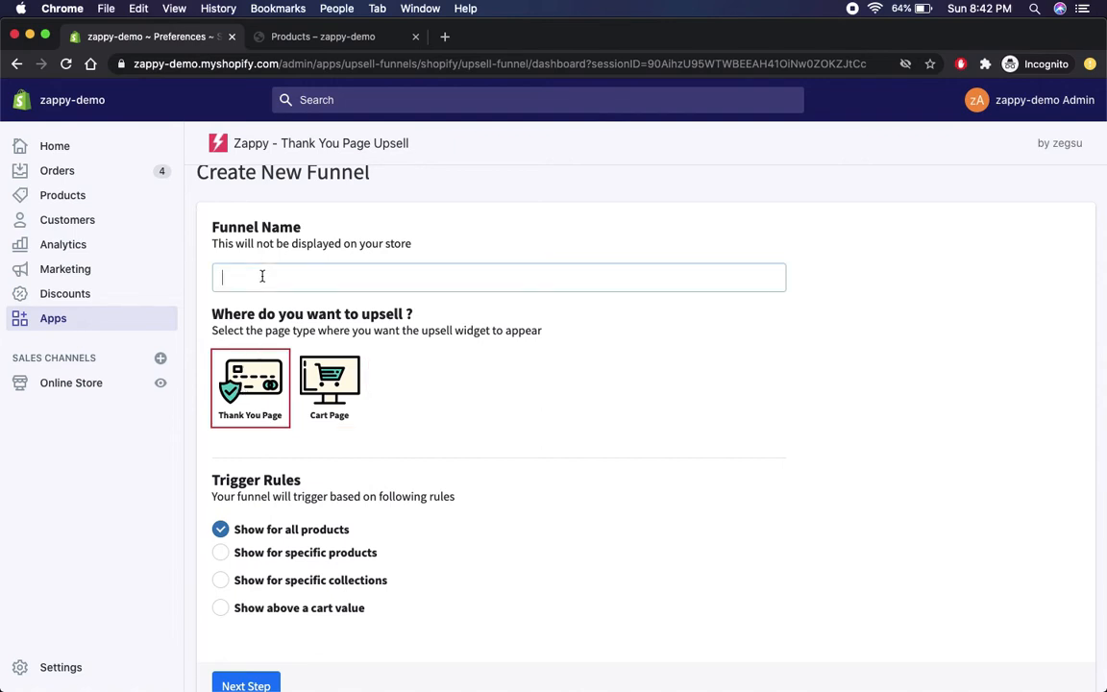
{"action": "type", "text": "Thank you Test"}
Step: Try the specific-products trigger rule with the Butterfly Shaped Bedding Pillows product, and remove that product again
{"action": "scroll", "coordinate": [331, 331], "scroll_direction": "down", "scroll_amount": 1}
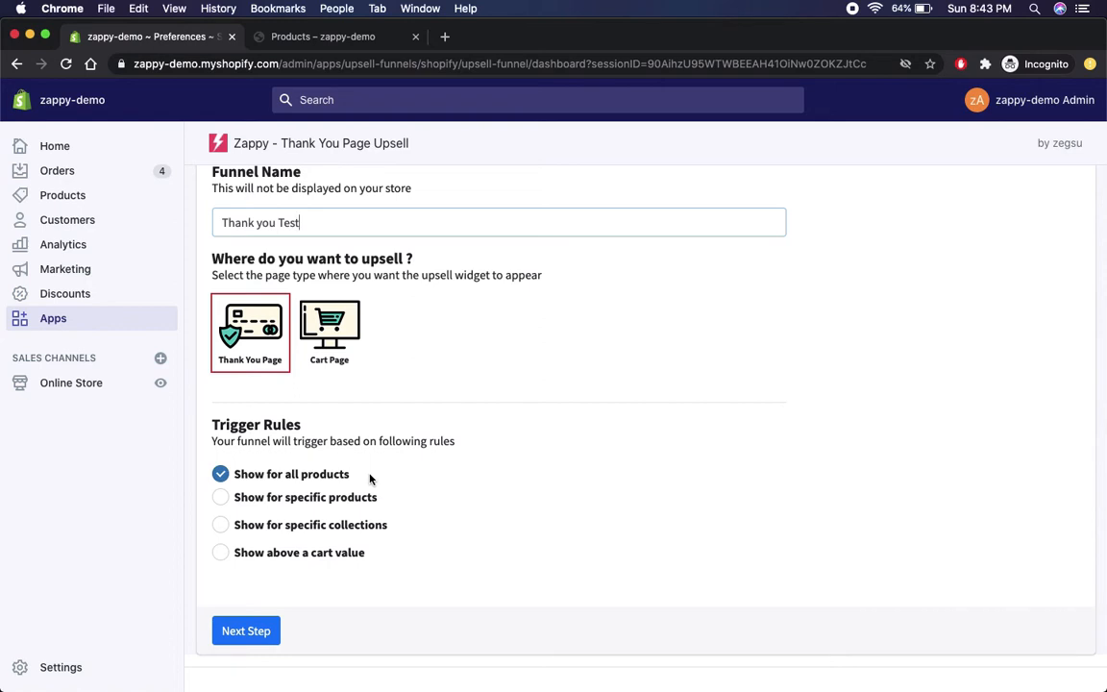
{"action": "left_click", "coordinate": [316, 497]}
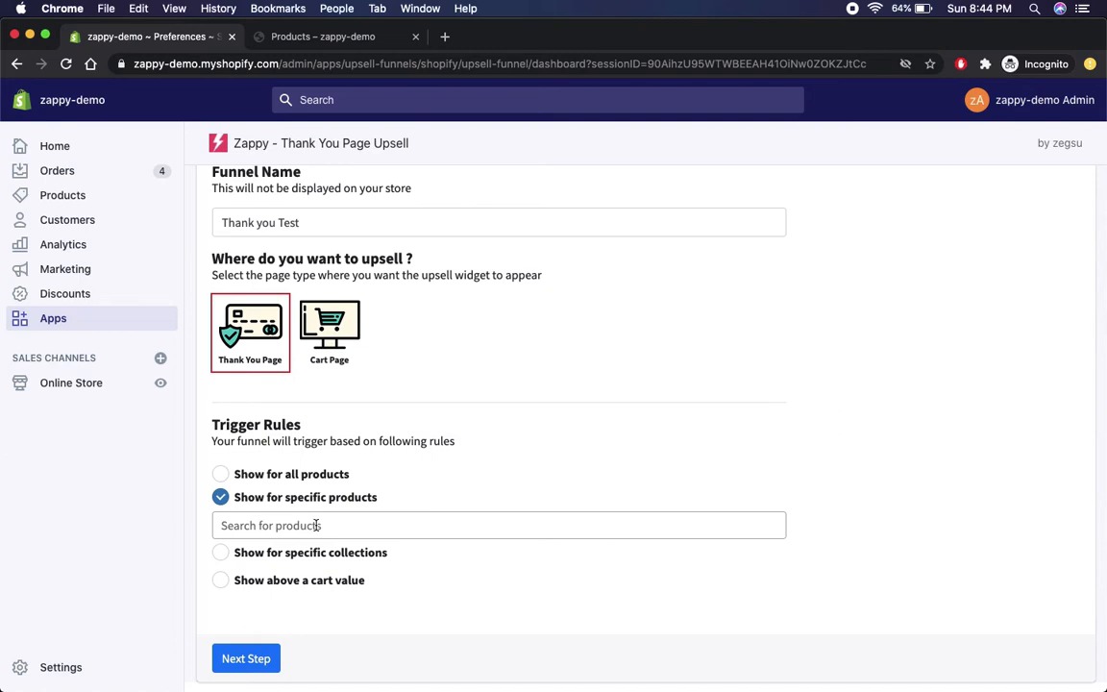
{"action": "left_click", "coordinate": [316, 525]}
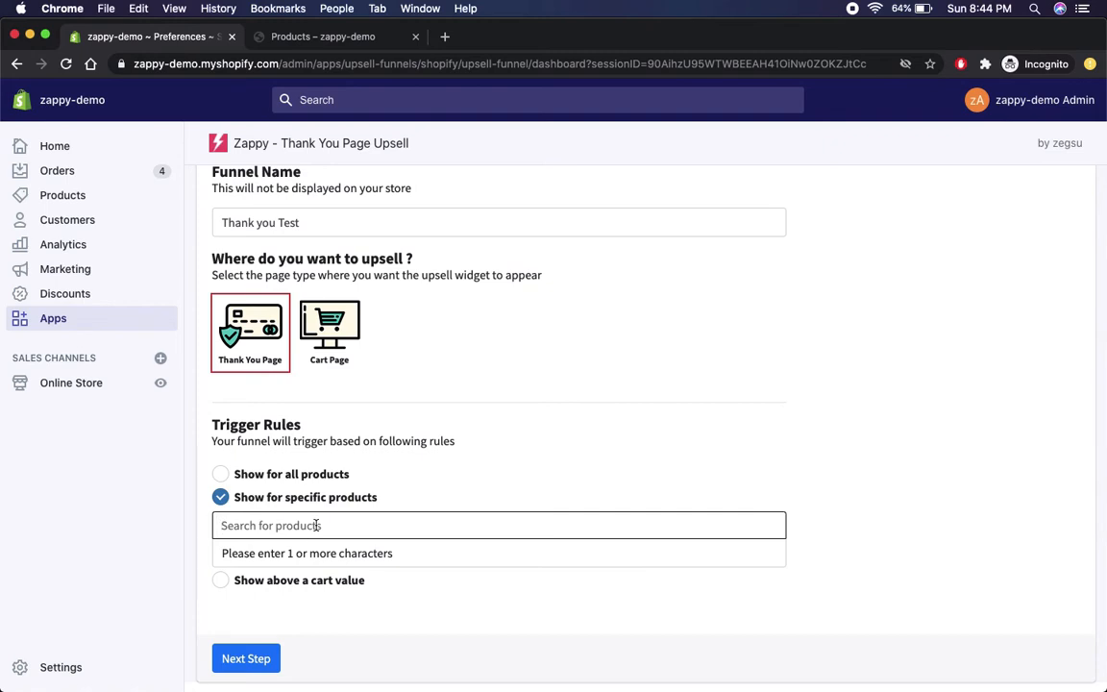
{"action": "type", "text": "pillo"}
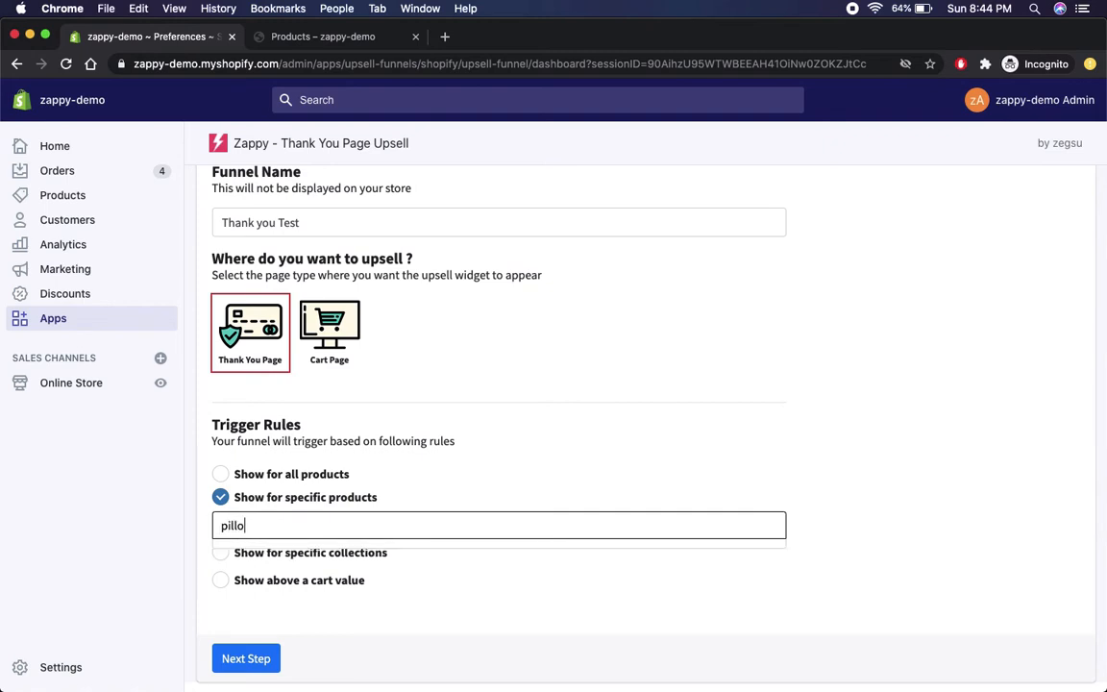
{"action": "type", "text": "w"}
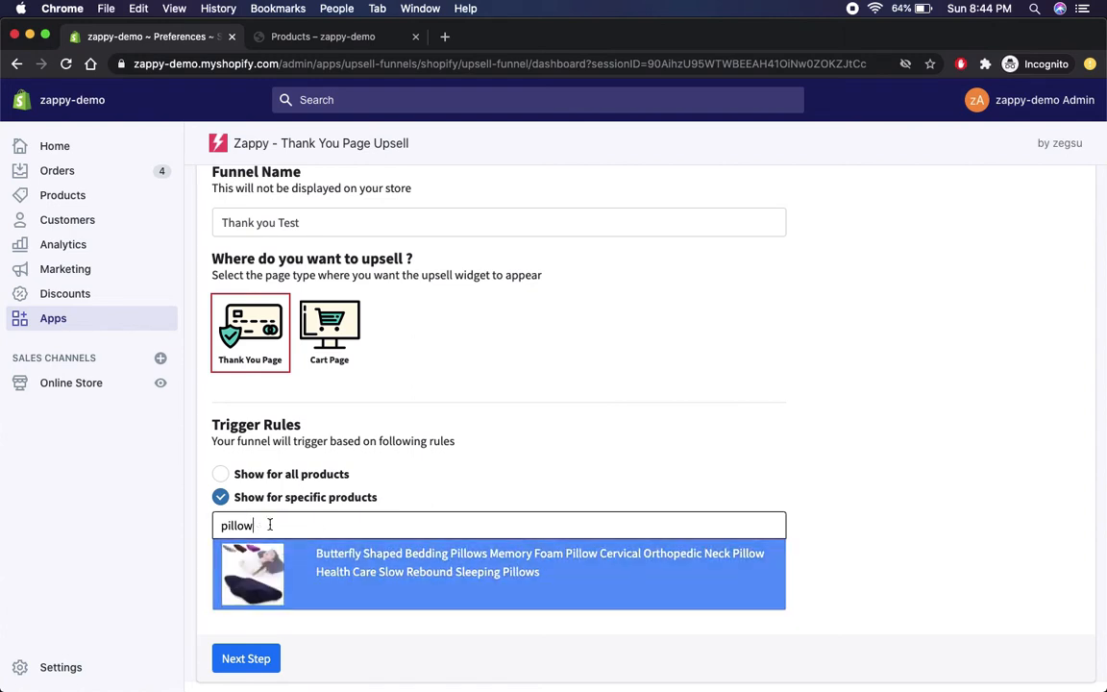
{"action": "left_click", "coordinate": [361, 561]}
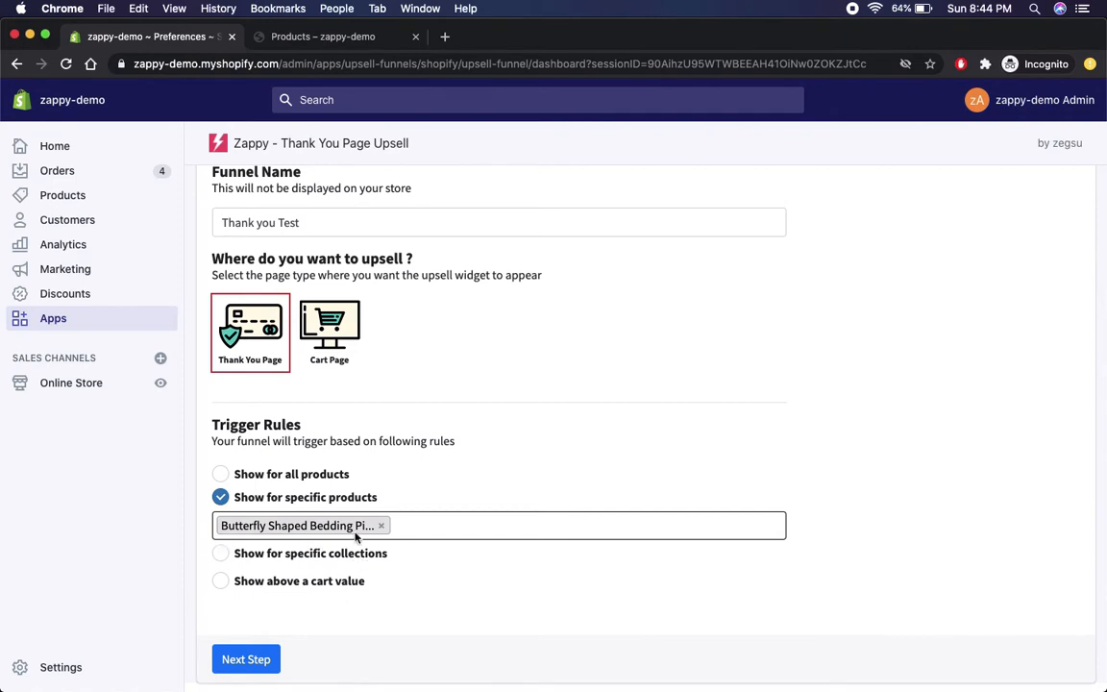
{"action": "left_click", "coordinate": [383, 527]}
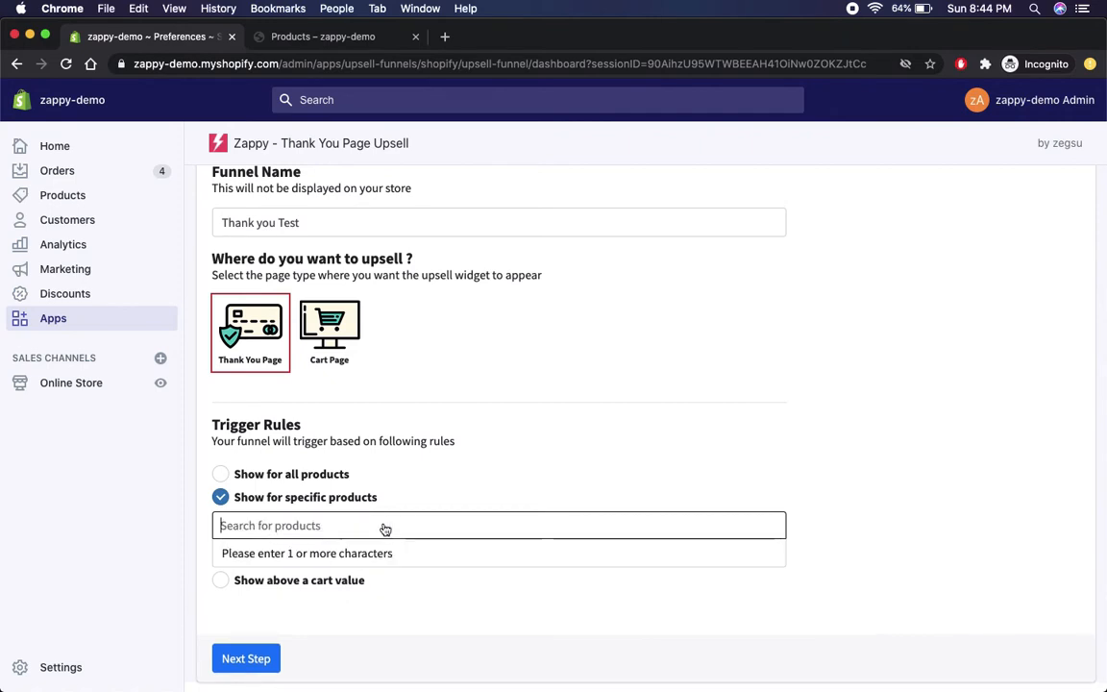
{"action": "left_click", "coordinate": [204, 557]}
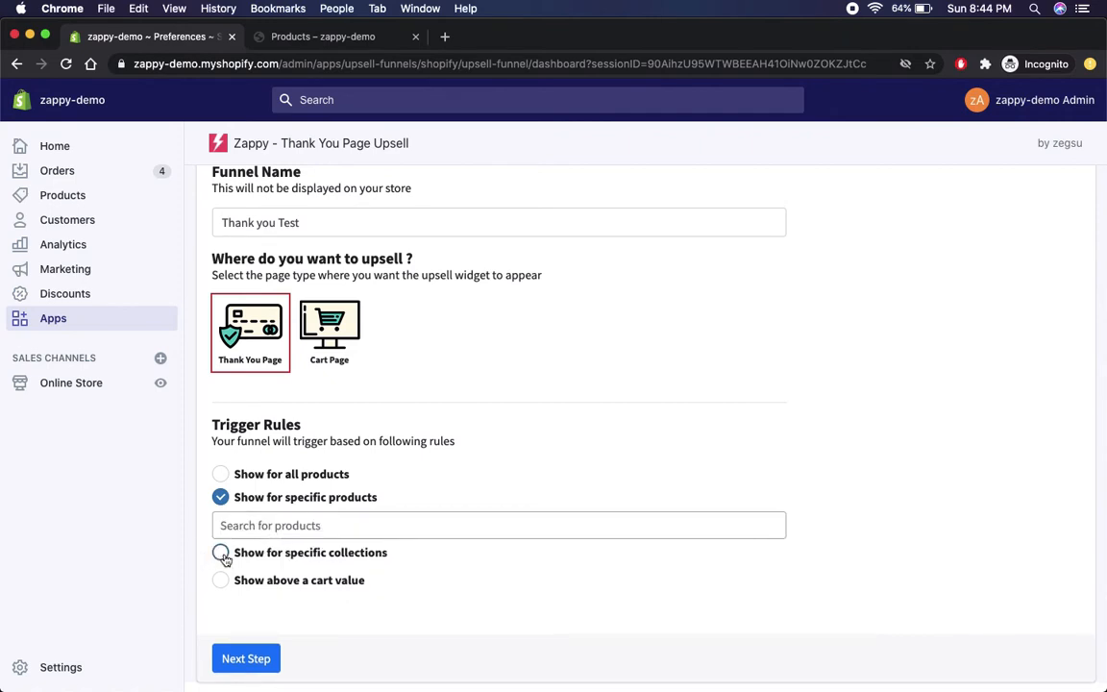
Step: Try the specific-collections trigger rule and the cart value rule with an amount of $50, and clear the amount
{"action": "left_click", "coordinate": [221, 553]}
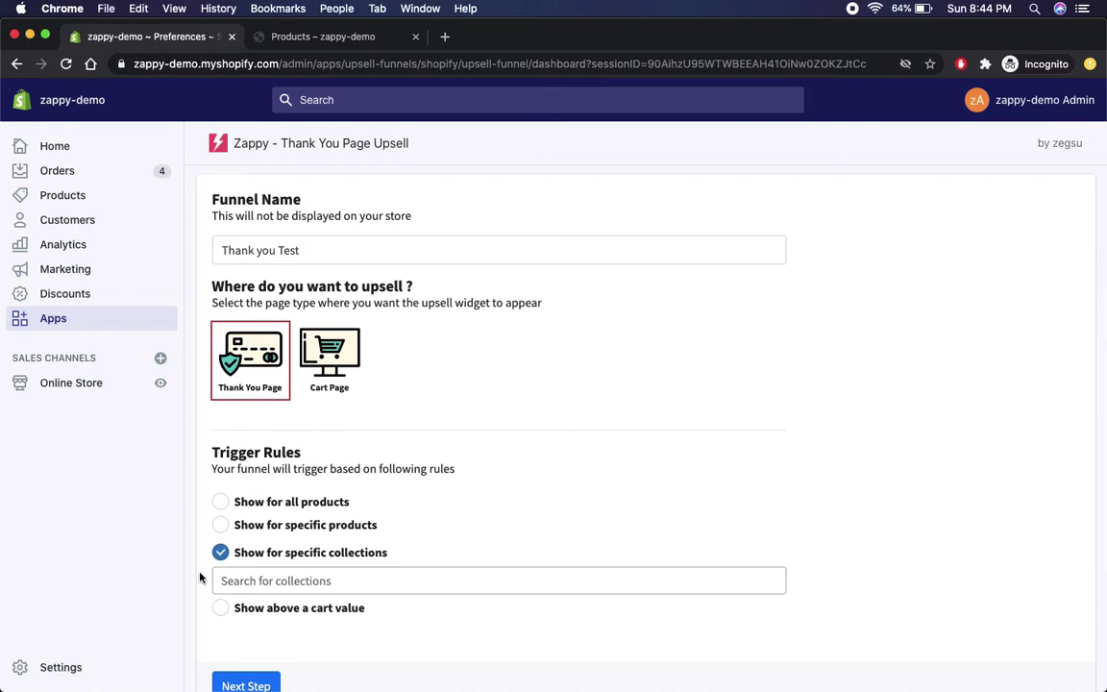
{"action": "left_click", "coordinate": [221, 608]}
{"action": "scroll", "coordinate": [507, 484], "scroll_direction": "down", "scroll_amount": 1}
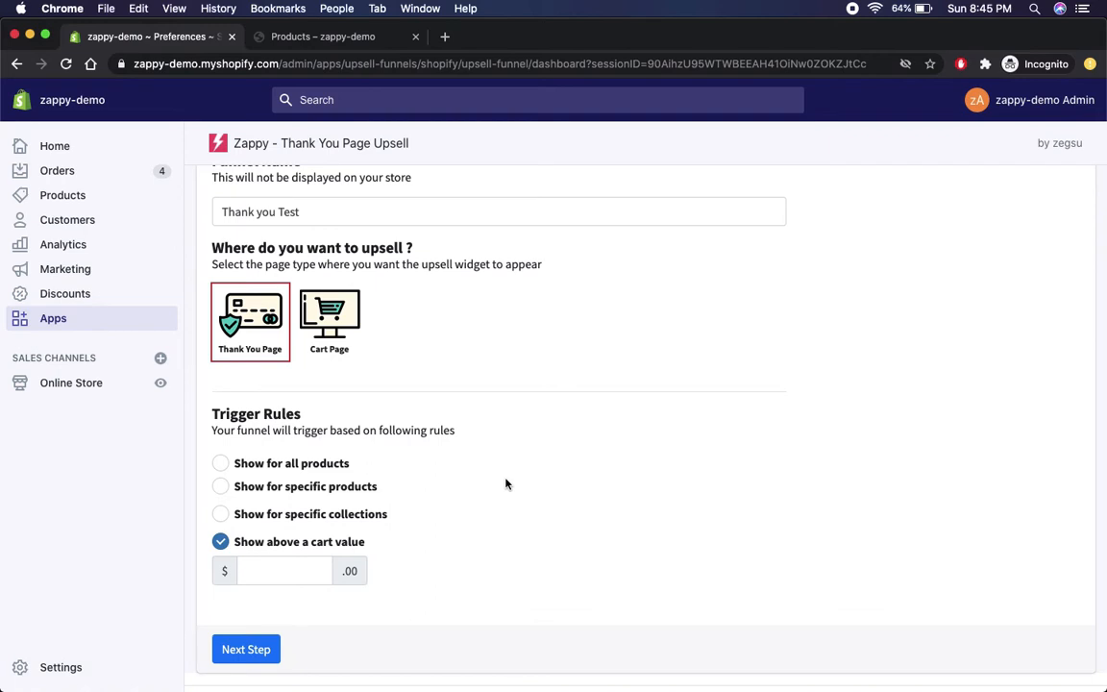
{"action": "left_click", "coordinate": [288, 569]}
{"action": "type", "text": "50"}
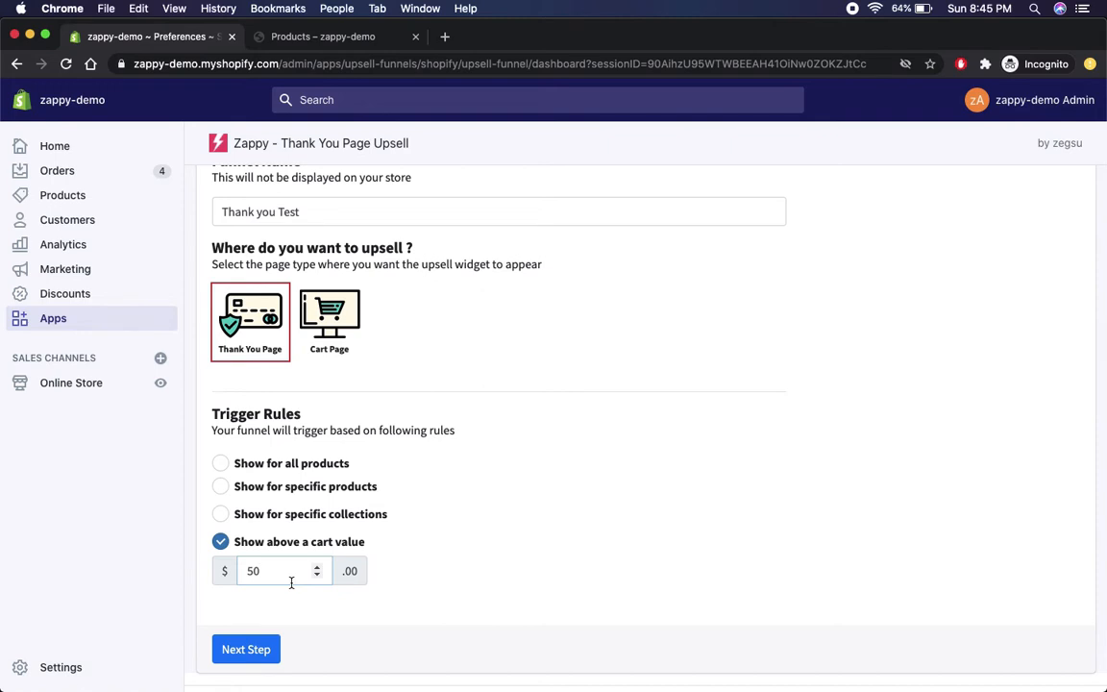
{"action": "key", "text": "BackSpace"}
{"action": "key", "text": "BackSpace"}
Step: Set the funnel's trigger rule to show for all products and proceed to the upsell offers
{"action": "left_click", "coordinate": [219, 467]}
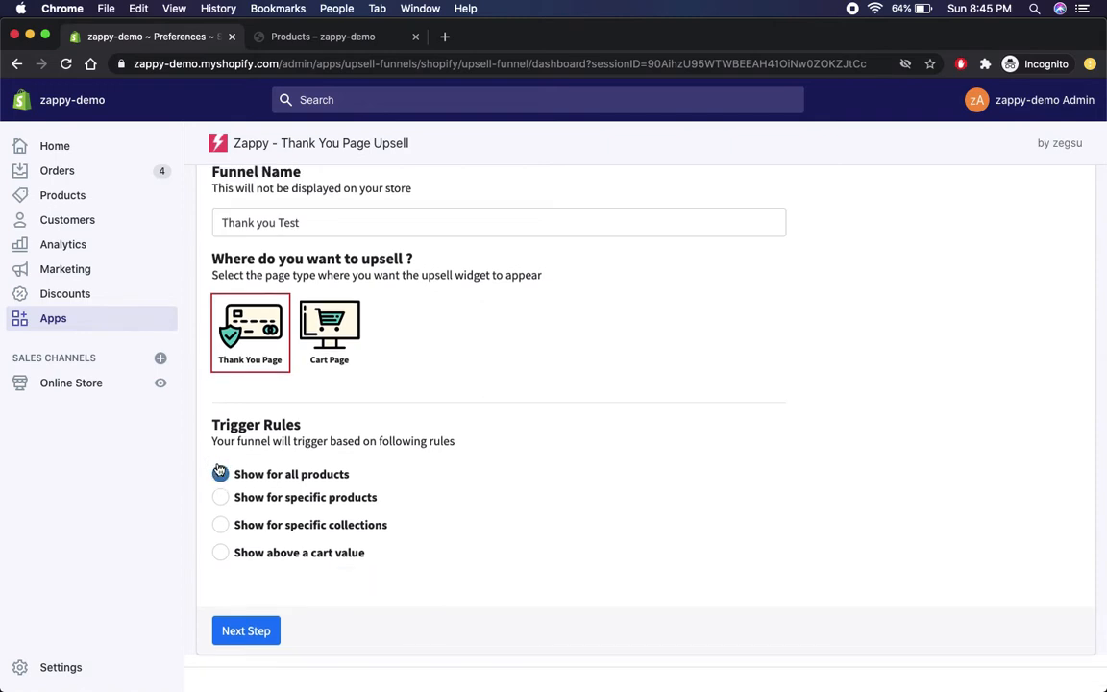
{"action": "left_click", "coordinate": [244, 632]}
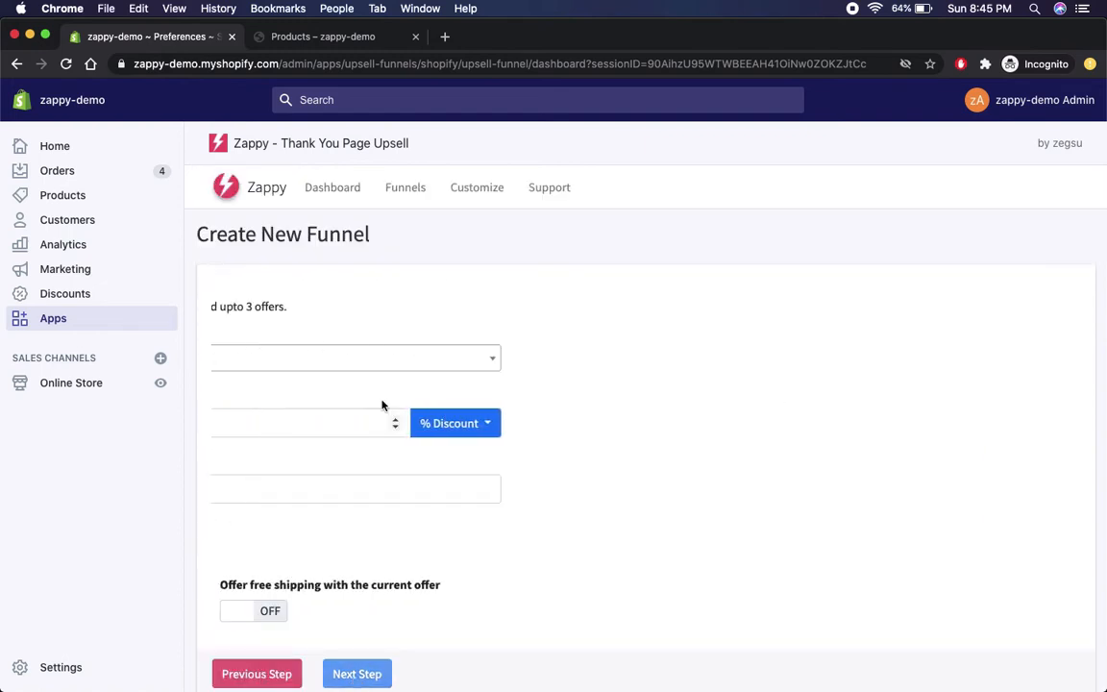
Step: Search for "pill" and choose the Butterfly Shaped Bedding Pillows as the first offer's product to upsell
{"action": "scroll", "coordinate": [309, 342], "scroll_direction": "down", "scroll_amount": 1}
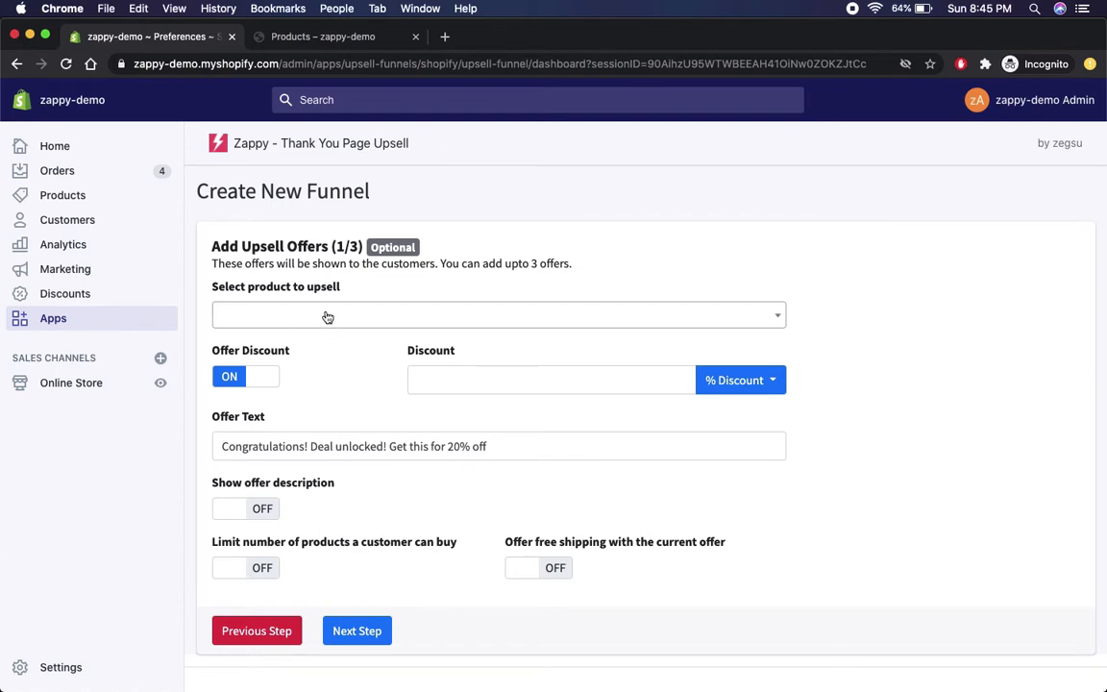
{"action": "left_click", "coordinate": [328, 317]}
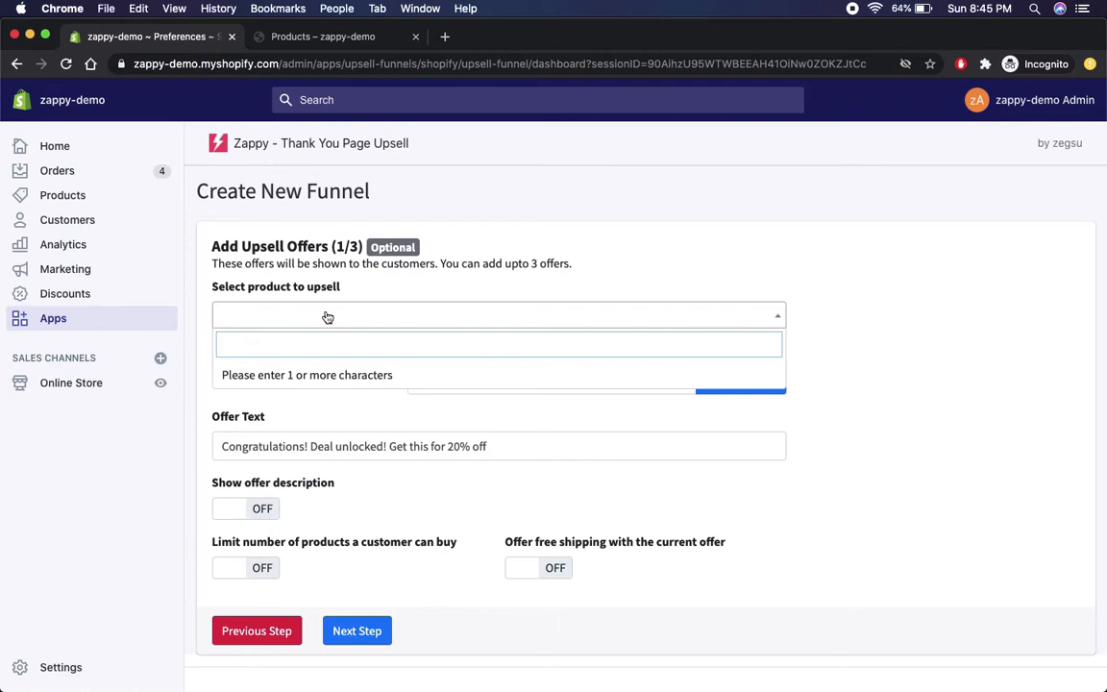
{"action": "type", "text": "pill"}
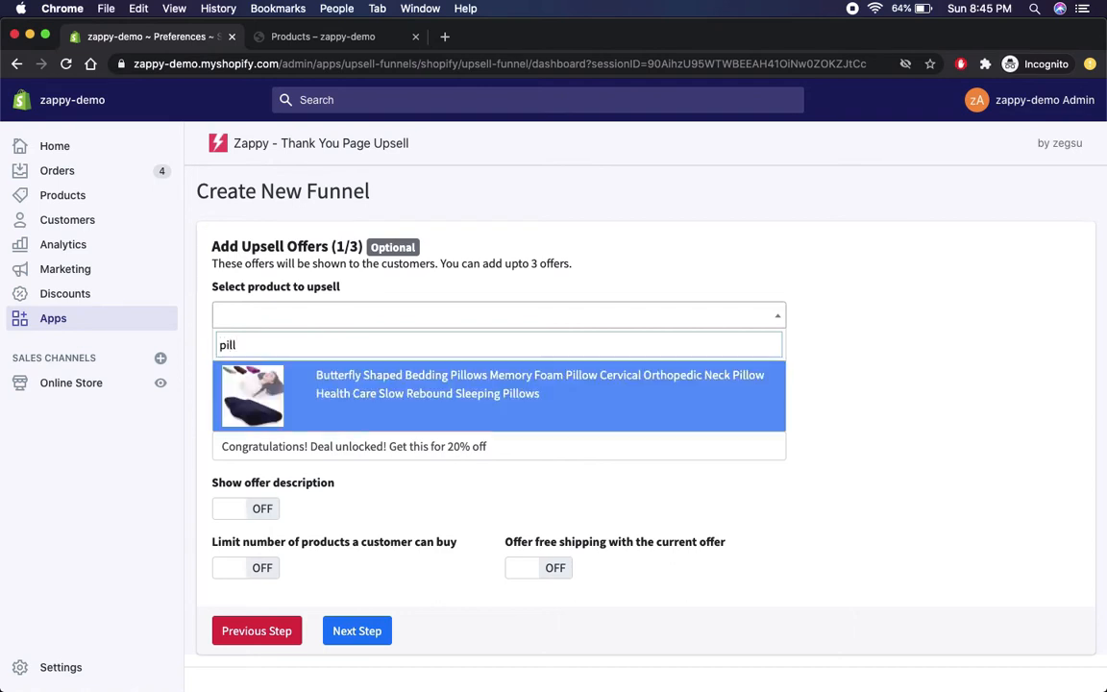
{"action": "left_click", "coordinate": [293, 380]}
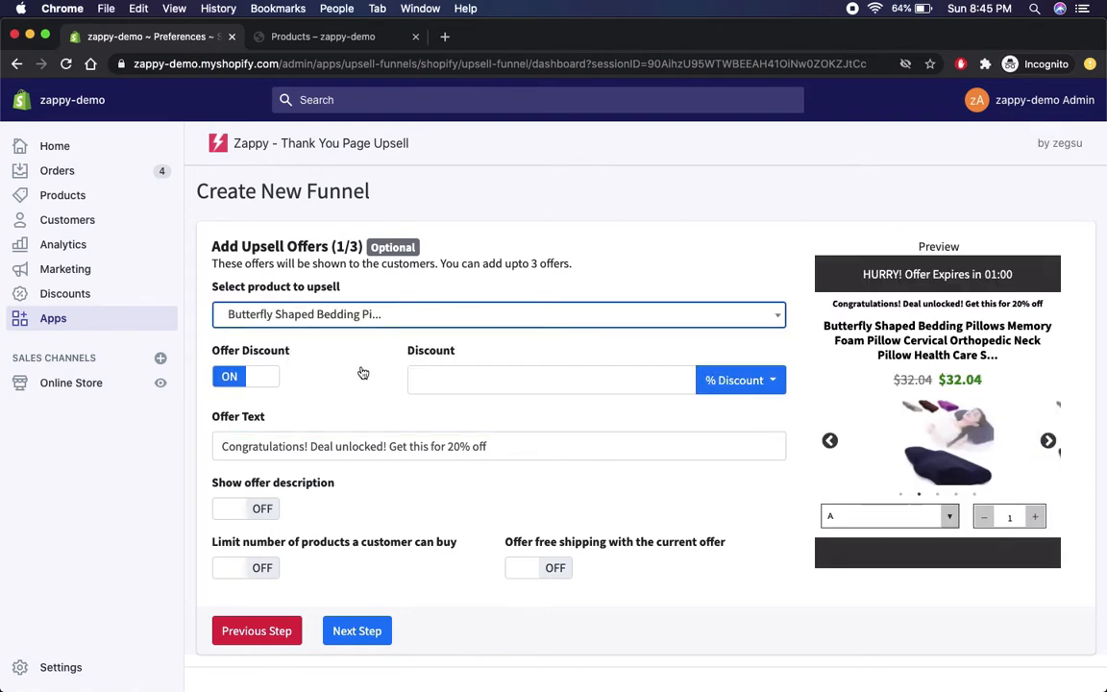
{"action": "left_click", "coordinate": [203, 330]}
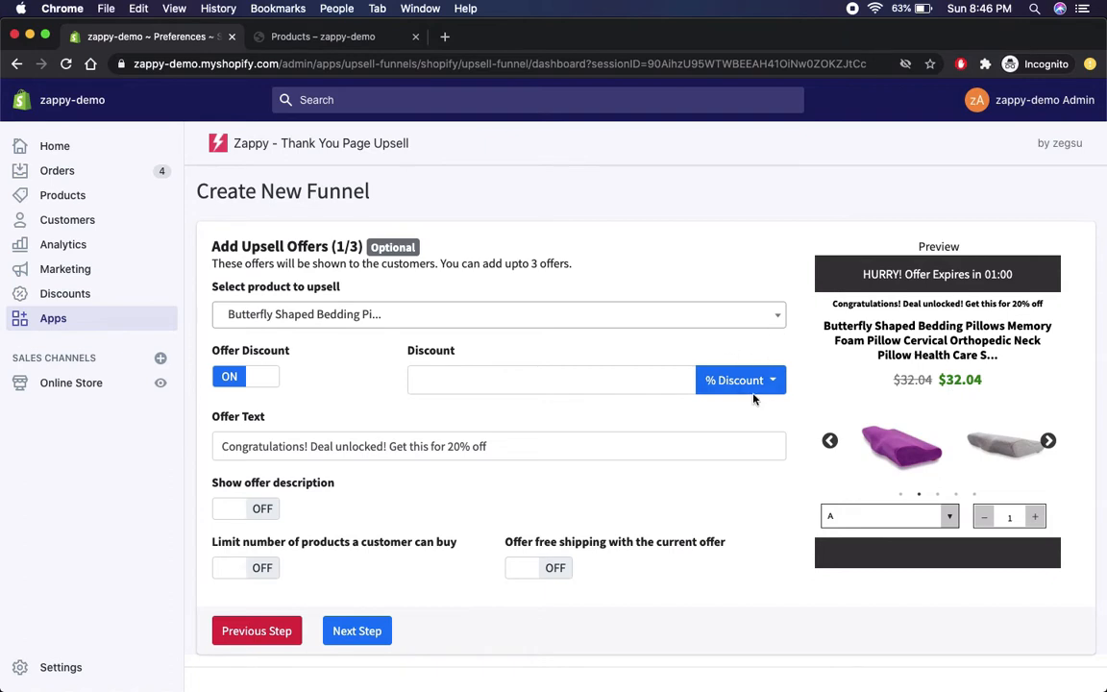
Step: Set the first upsell offer's discount to 20%, keeping the default offer text
{"action": "left_click", "coordinate": [502, 448]}
{"action": "left_click_drag", "start_coordinate": [501, 448], "coordinate": [204, 446]}
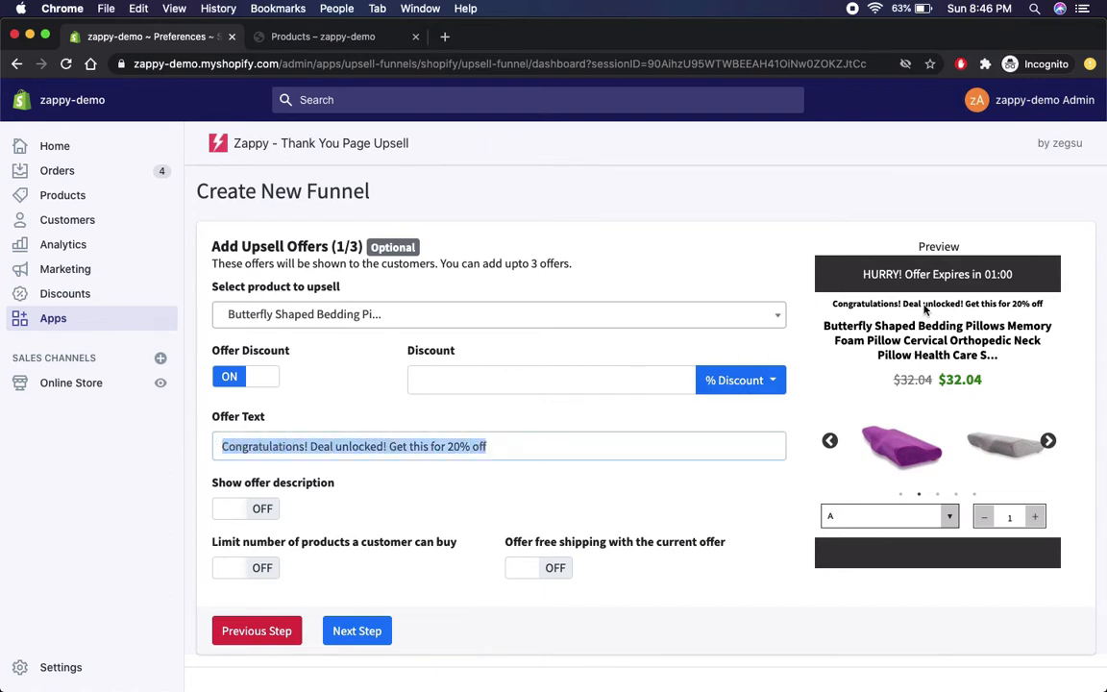
{"action": "left_click", "coordinate": [841, 306]}
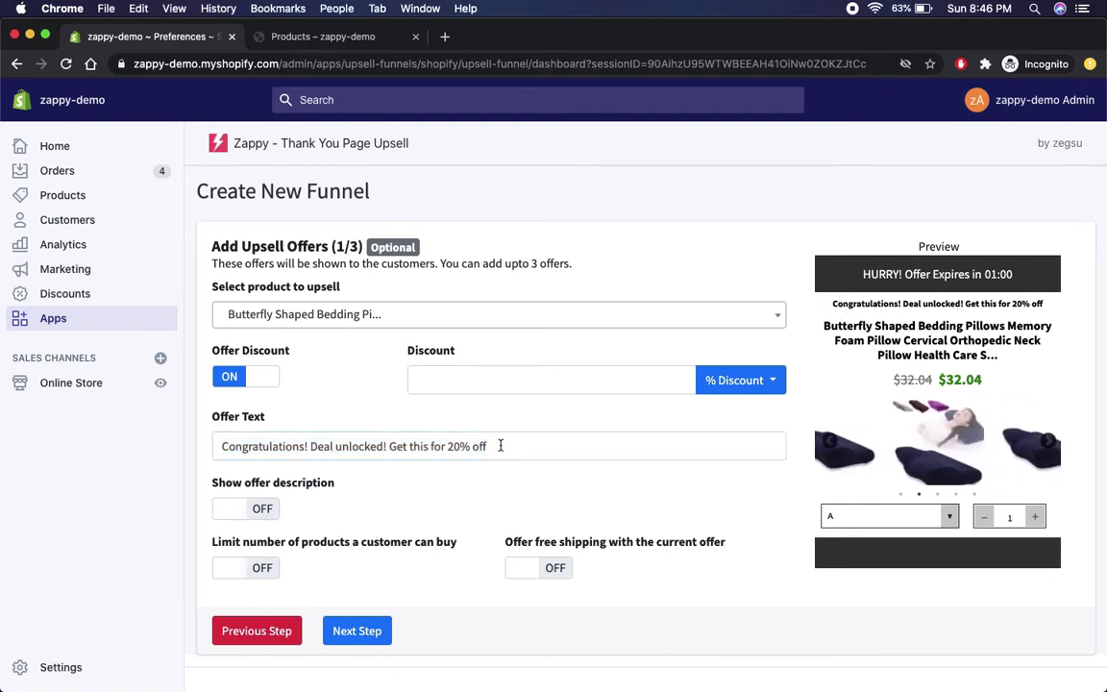
{"action": "left_click", "coordinate": [577, 380]}
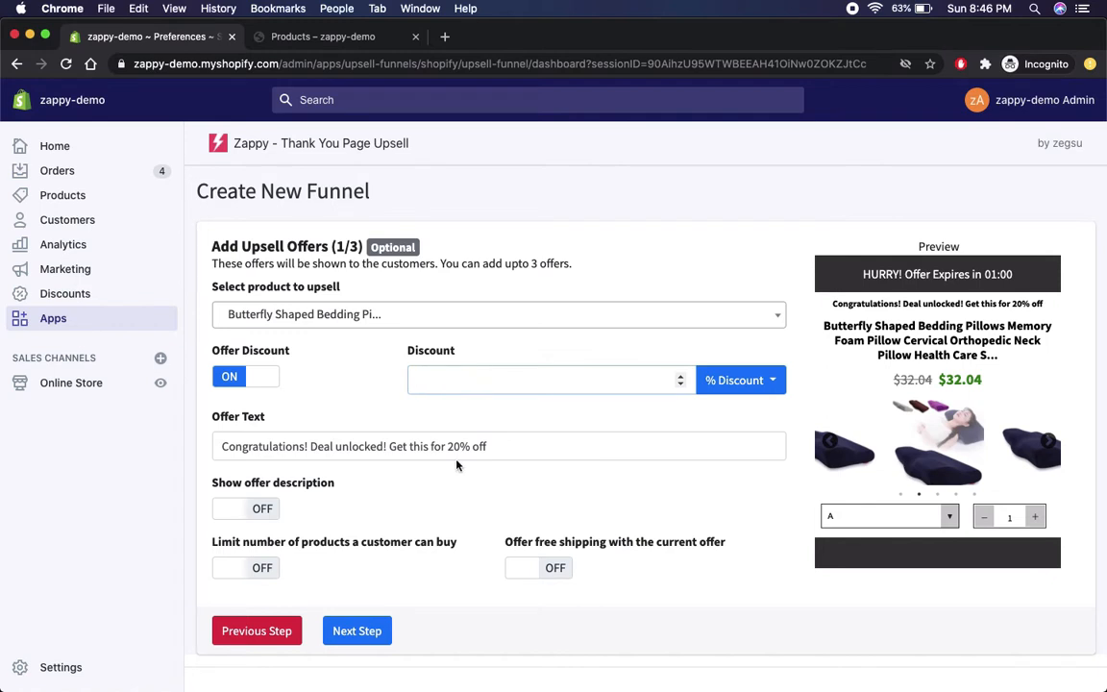
{"action": "type", "text": "20"}
{"action": "left_click", "coordinate": [376, 392]}
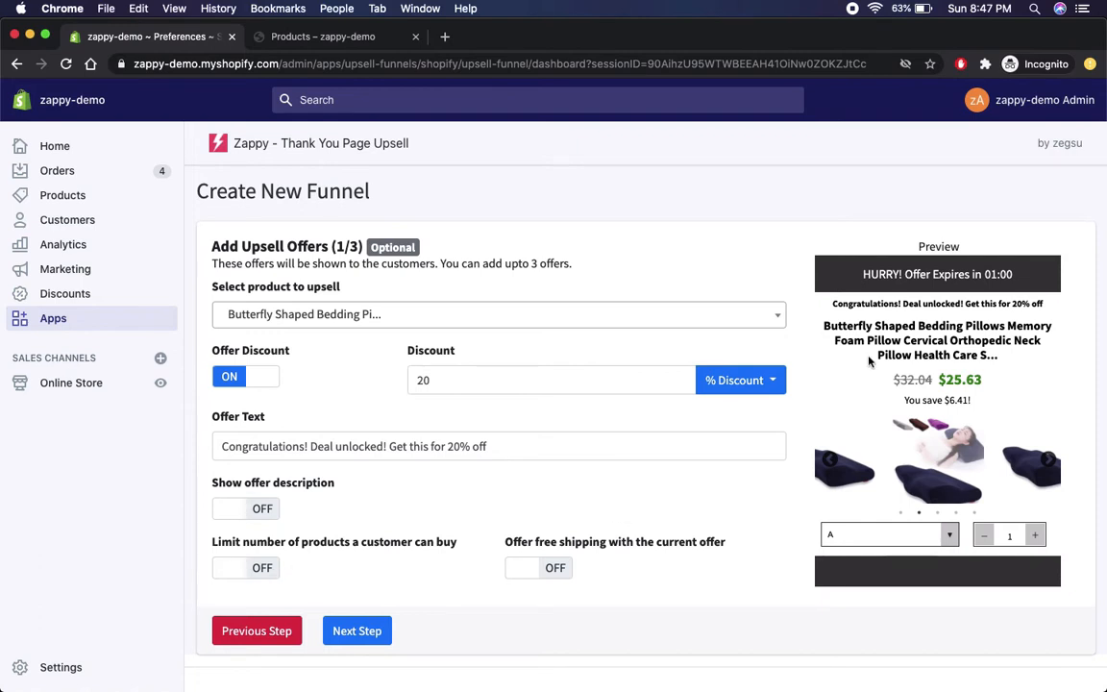
Step: Enable free shipping for the first offer and add the offer description "Free shipping. Valid only for today."
{"action": "left_click", "coordinate": [558, 568]}
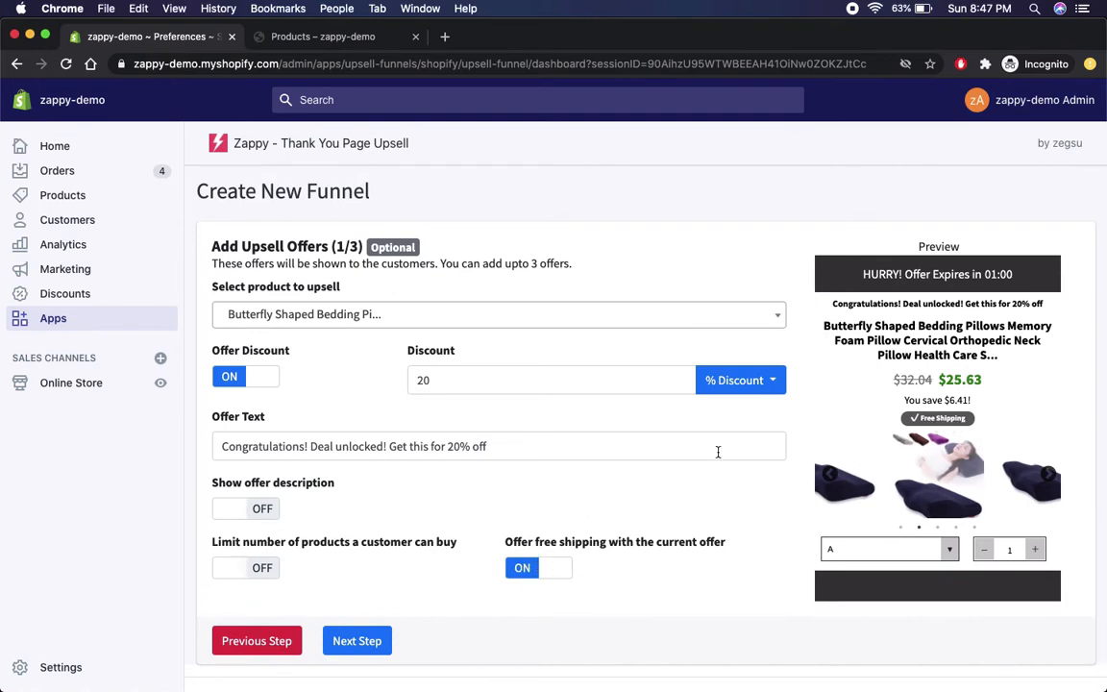
{"action": "left_click", "coordinate": [262, 508]}
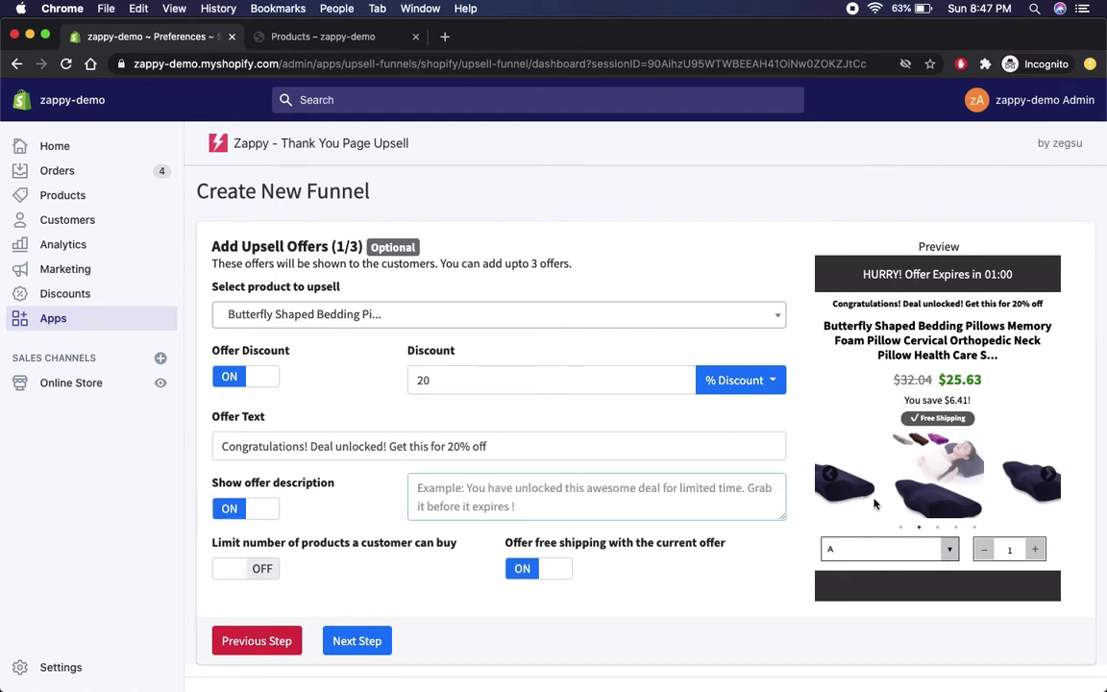
{"action": "left_click", "coordinate": [385, 485]}
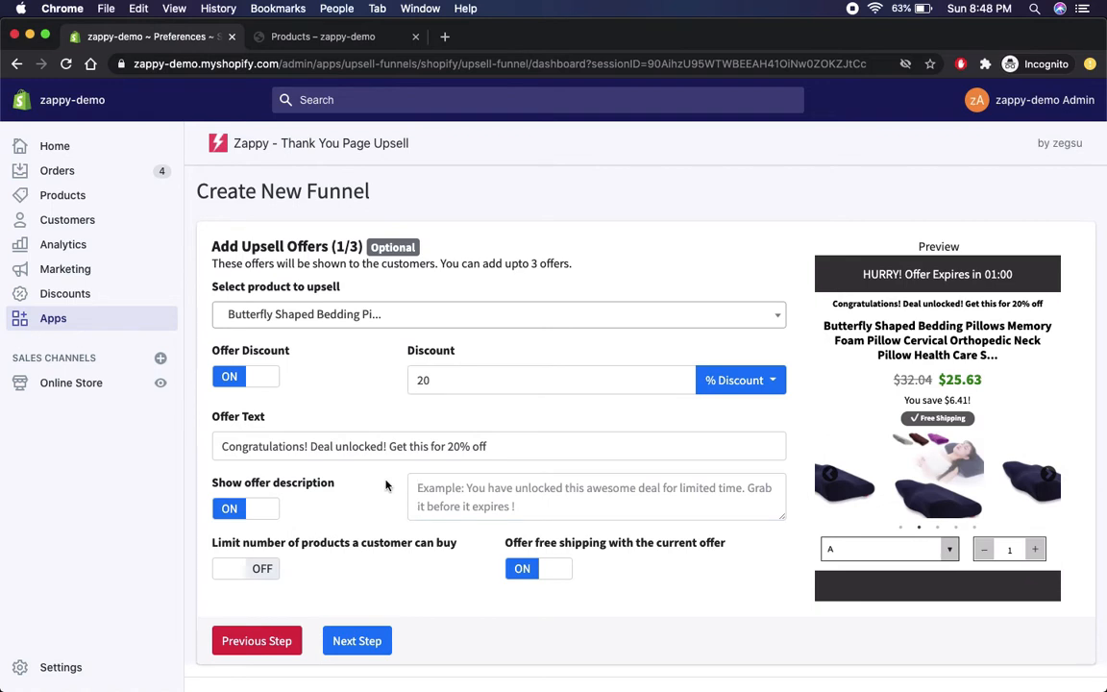
{"action": "left_click", "coordinate": [457, 495]}
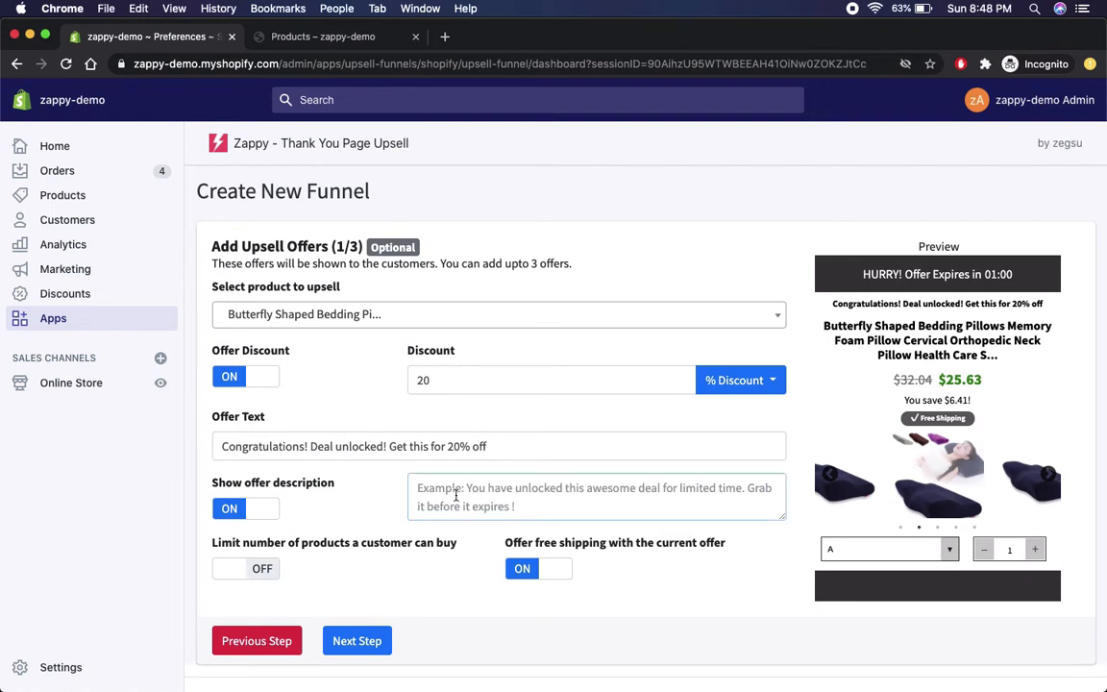
{"action": "type", "text": "Free"}
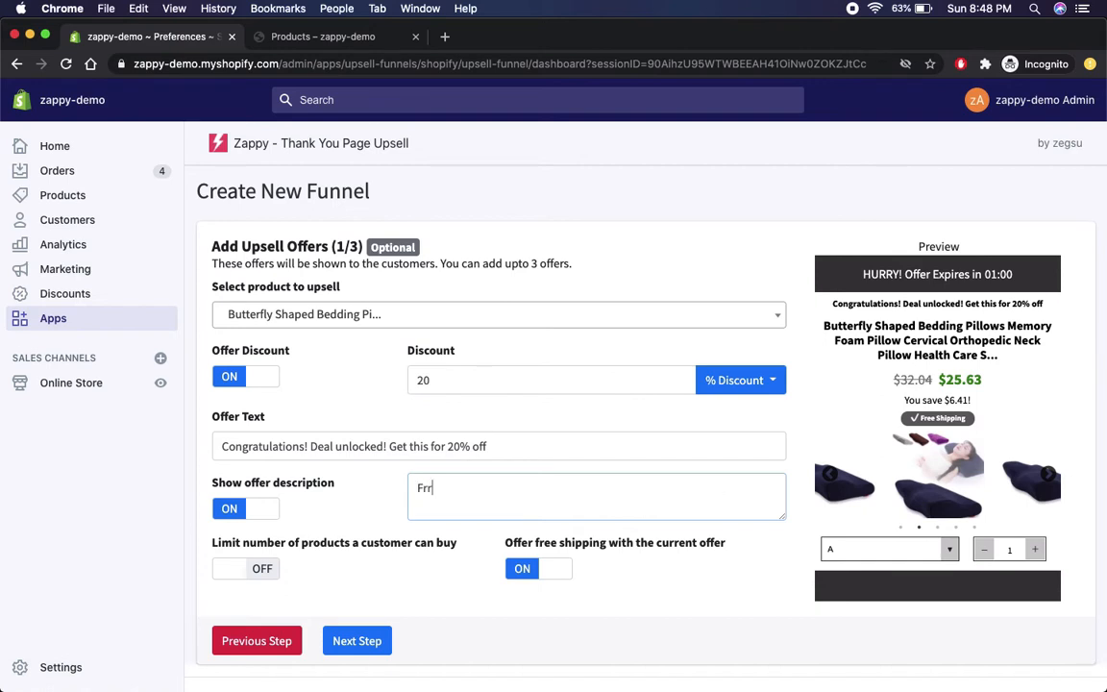
{"action": "type", "text": " shipping. Valid onl"}
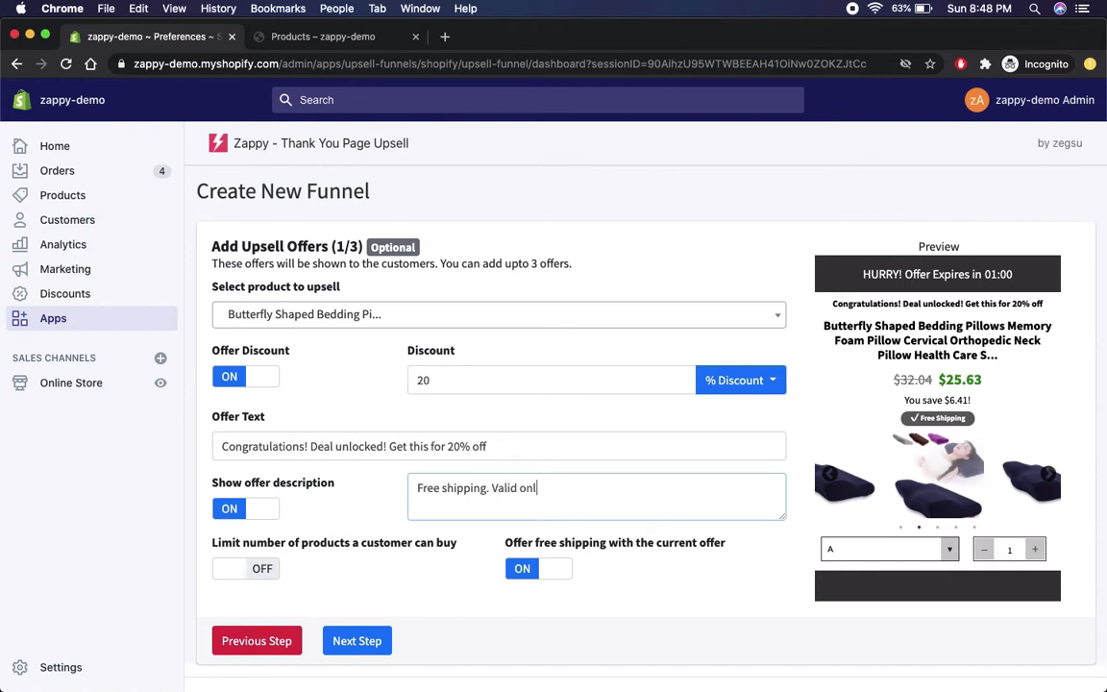
{"action": "type", "text": "y for today."}
{"action": "left_click", "coordinate": [396, 498]}
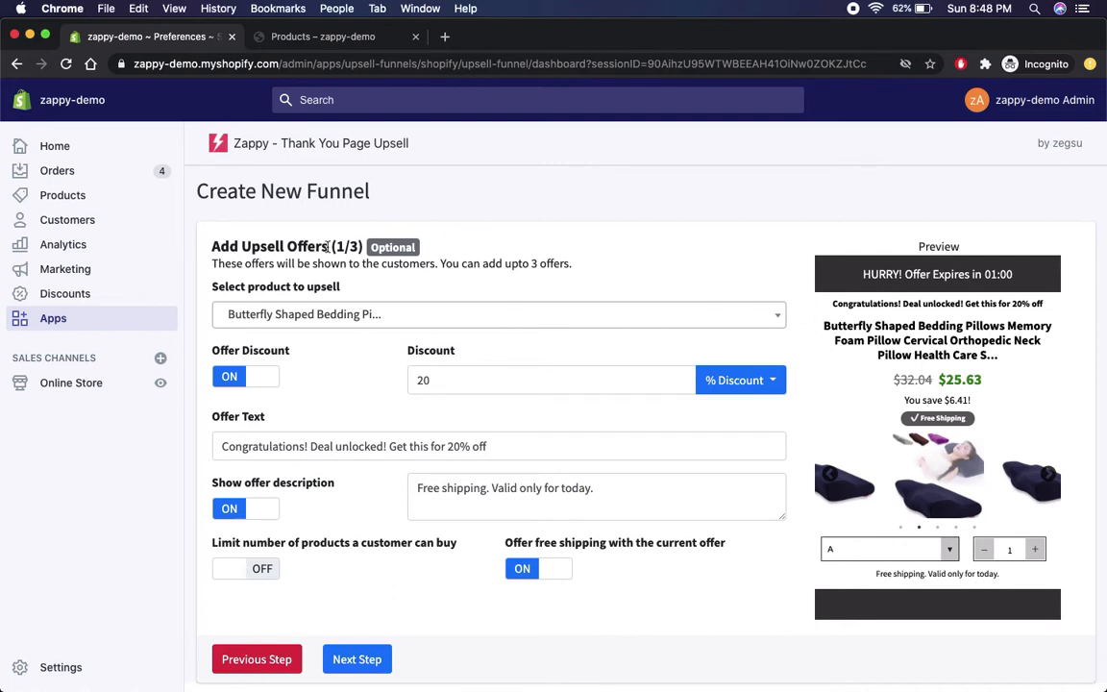
Step: Proceed to the second offer, search for "cat" and choose the Funny Cute Pet Cat Costume as its product
{"action": "left_click_drag", "start_coordinate": [334, 247], "coordinate": [362, 247]}
{"action": "left_click", "coordinate": [694, 198]}
{"action": "left_click", "coordinate": [356, 661]}
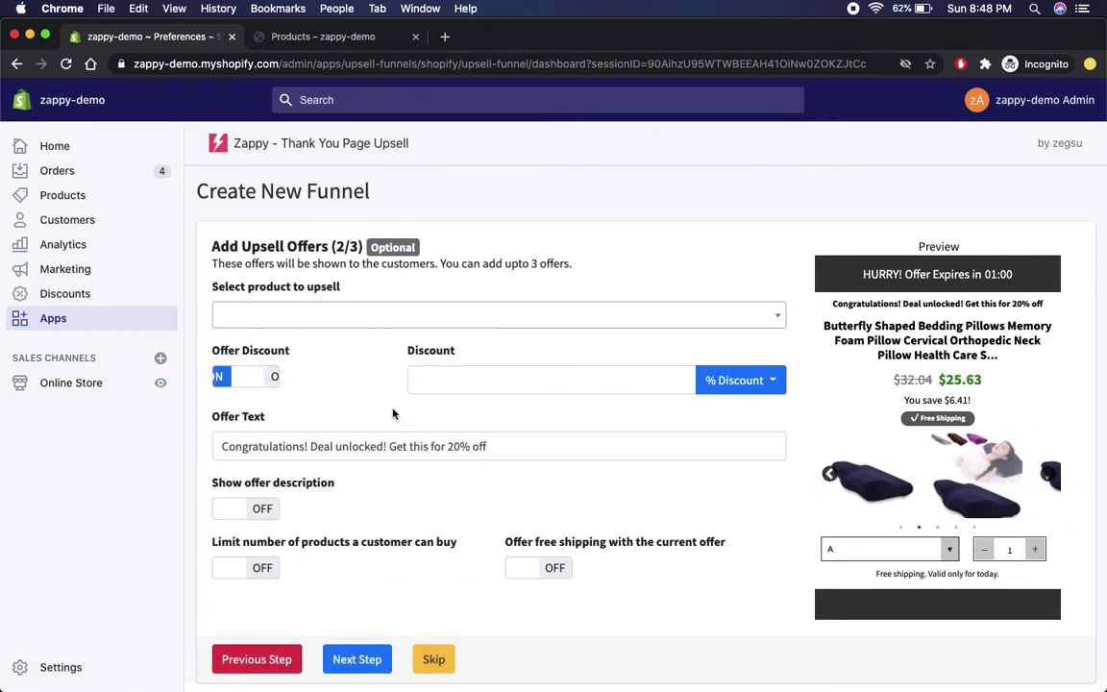
{"action": "left_click", "coordinate": [316, 323]}
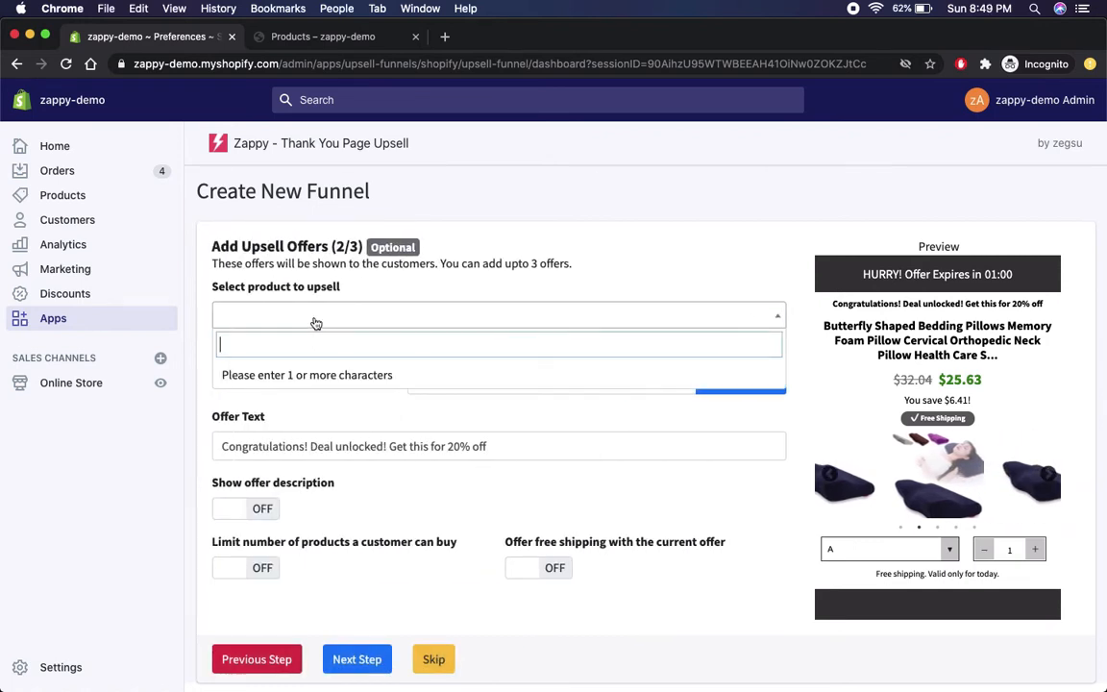
{"action": "type", "text": "cat"}
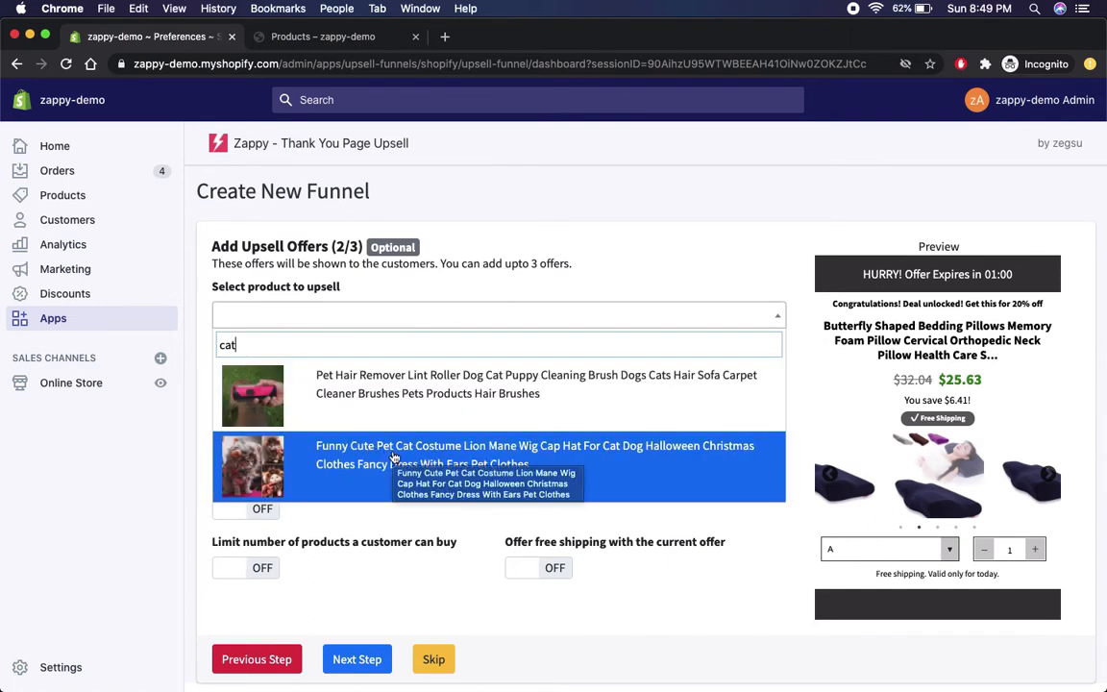
{"action": "left_click", "coordinate": [393, 458]}
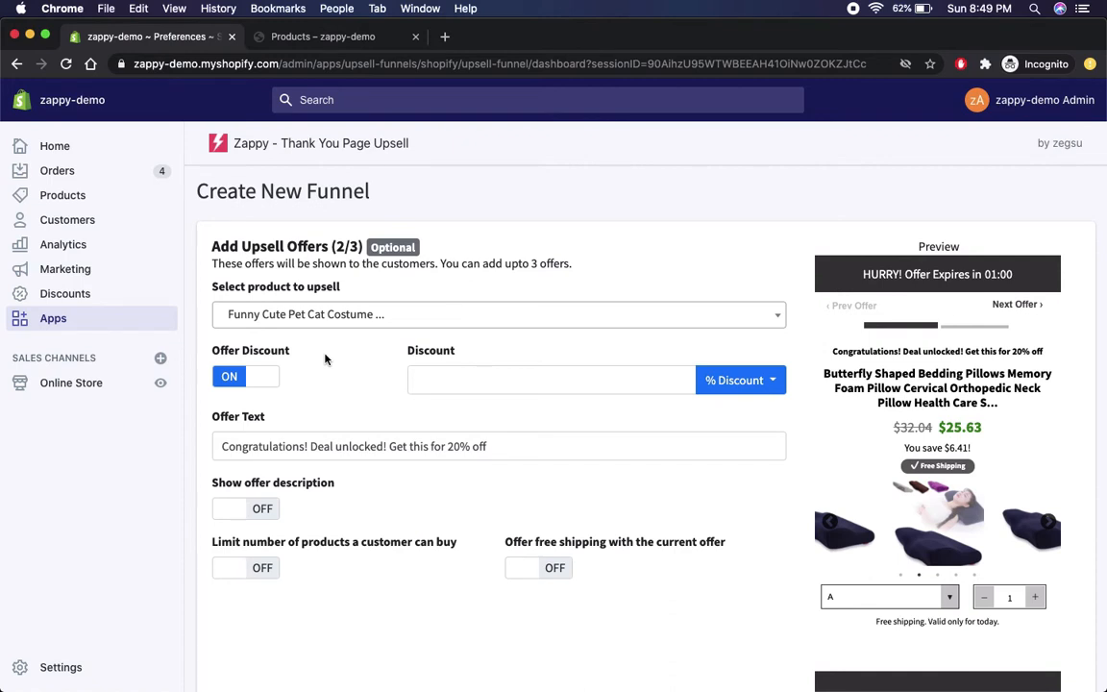
Step: Give the second offer a 20% discount with free shipping and proceed to the third offer
{"action": "left_click", "coordinate": [459, 380]}
{"action": "type", "text": "20"}
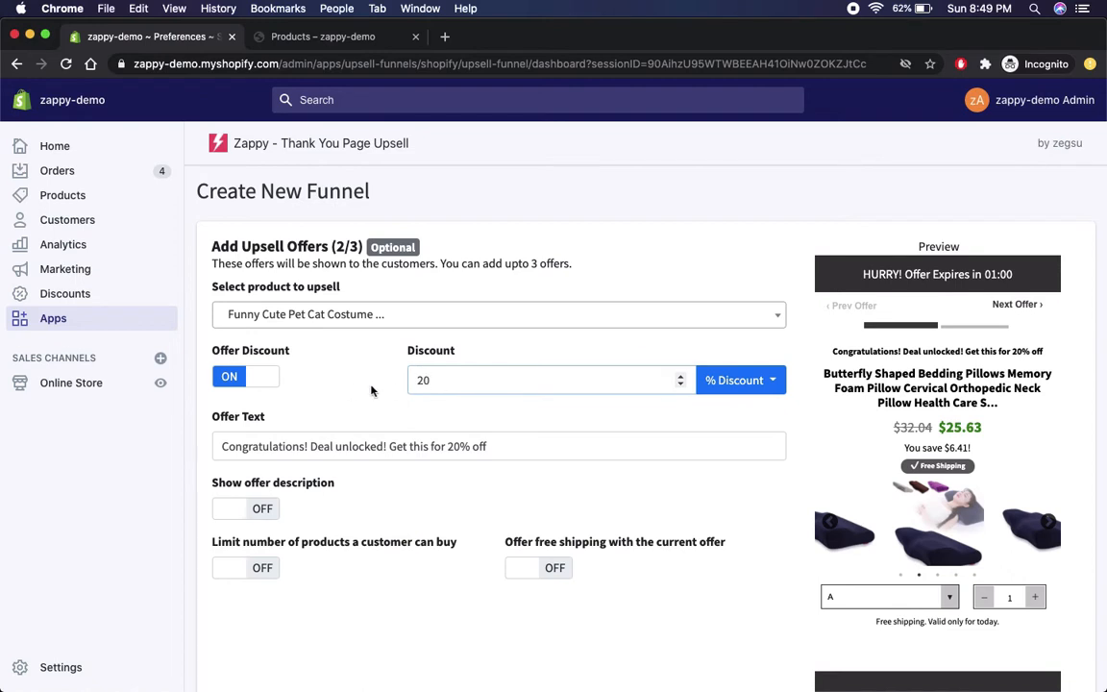
{"action": "left_click", "coordinate": [553, 567]}
{"action": "scroll", "coordinate": [418, 470], "scroll_direction": "down", "scroll_amount": 3}
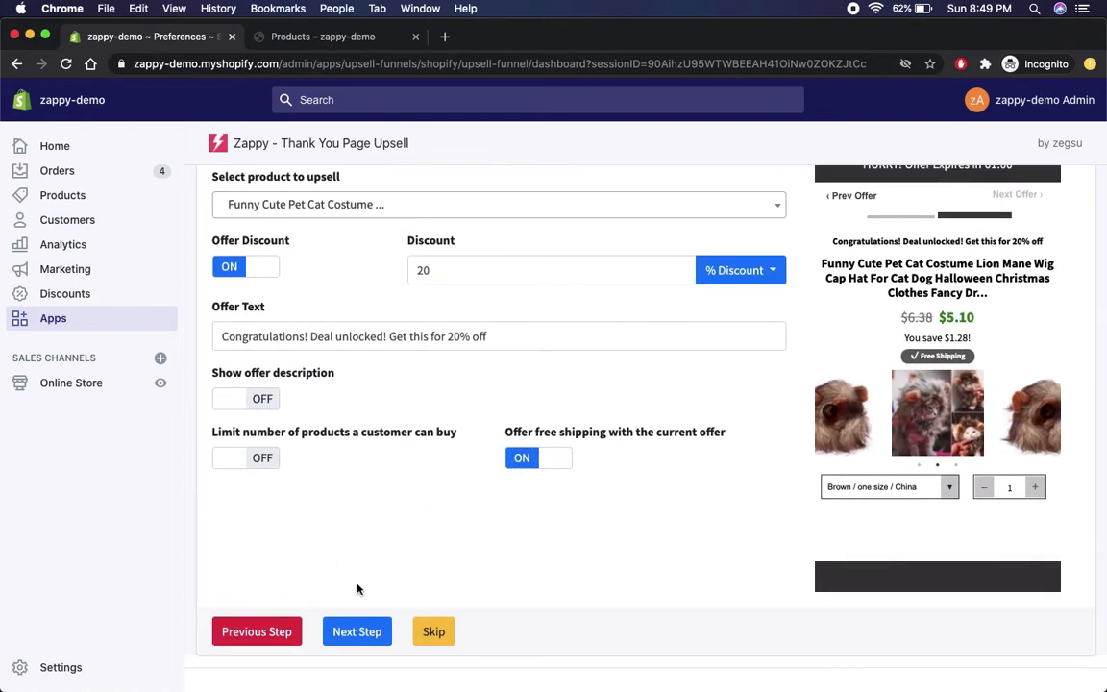
{"action": "left_click", "coordinate": [366, 631]}
Step: Search for "cat" and choose the Pet Hair Remover Lint Roller as the third offer's product to upsell
{"action": "scroll", "coordinate": [321, 329], "scroll_direction": "up", "scroll_amount": 2}
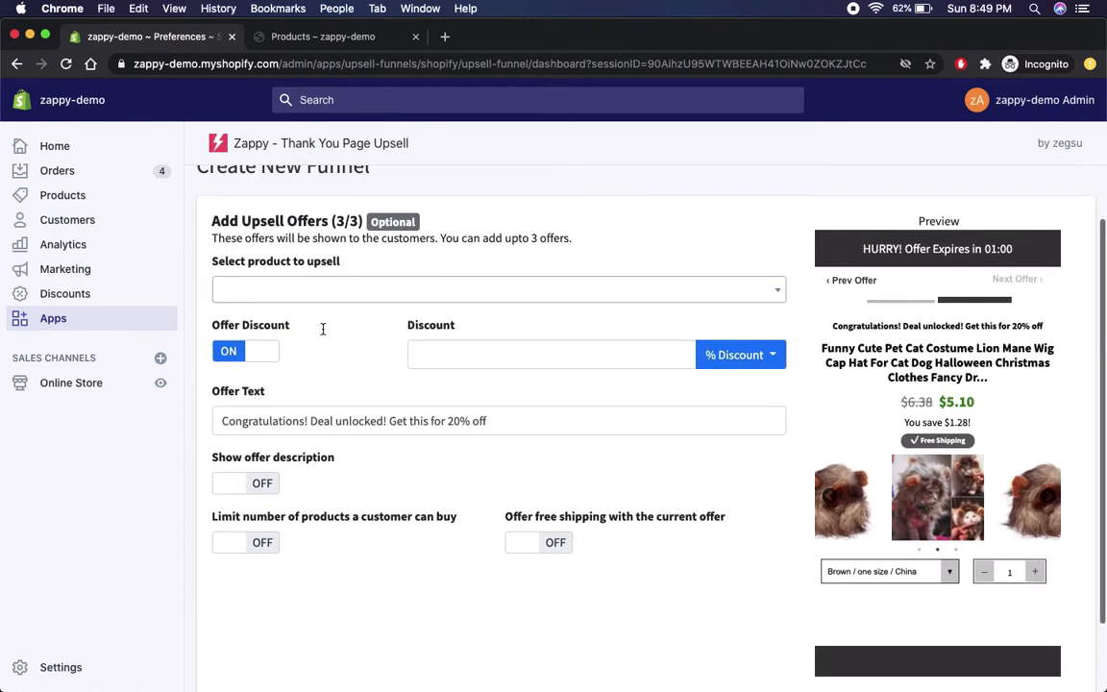
{"action": "scroll", "coordinate": [349, 280], "scroll_direction": "down", "scroll_amount": 2}
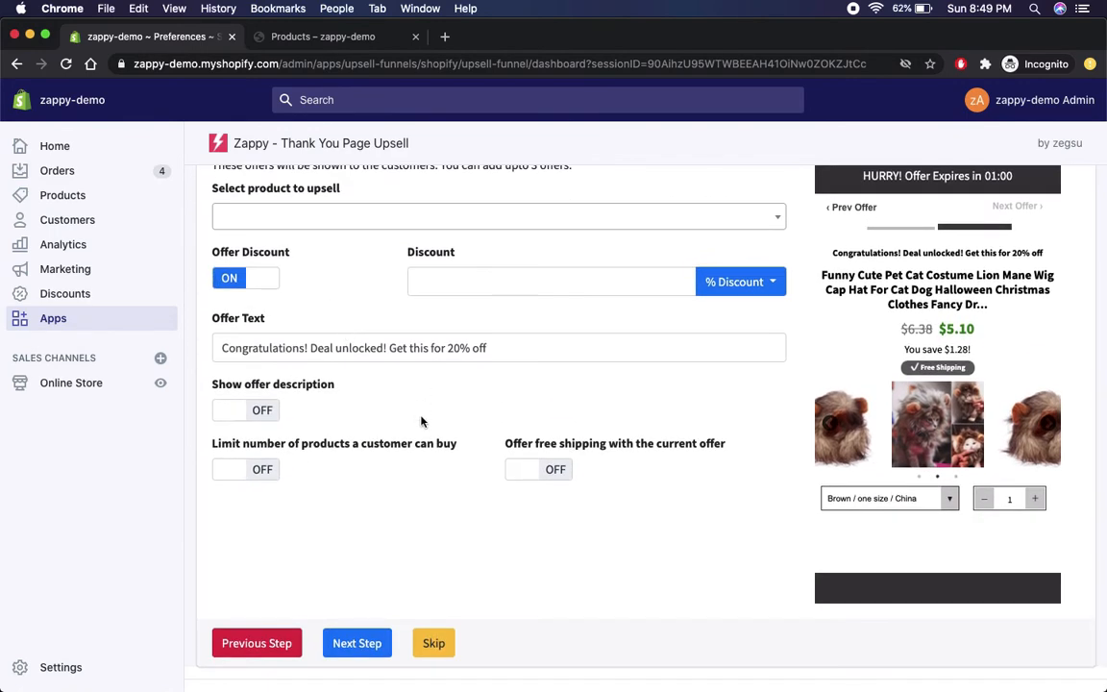
{"action": "scroll", "coordinate": [421, 421], "scroll_direction": "up", "scroll_amount": 1}
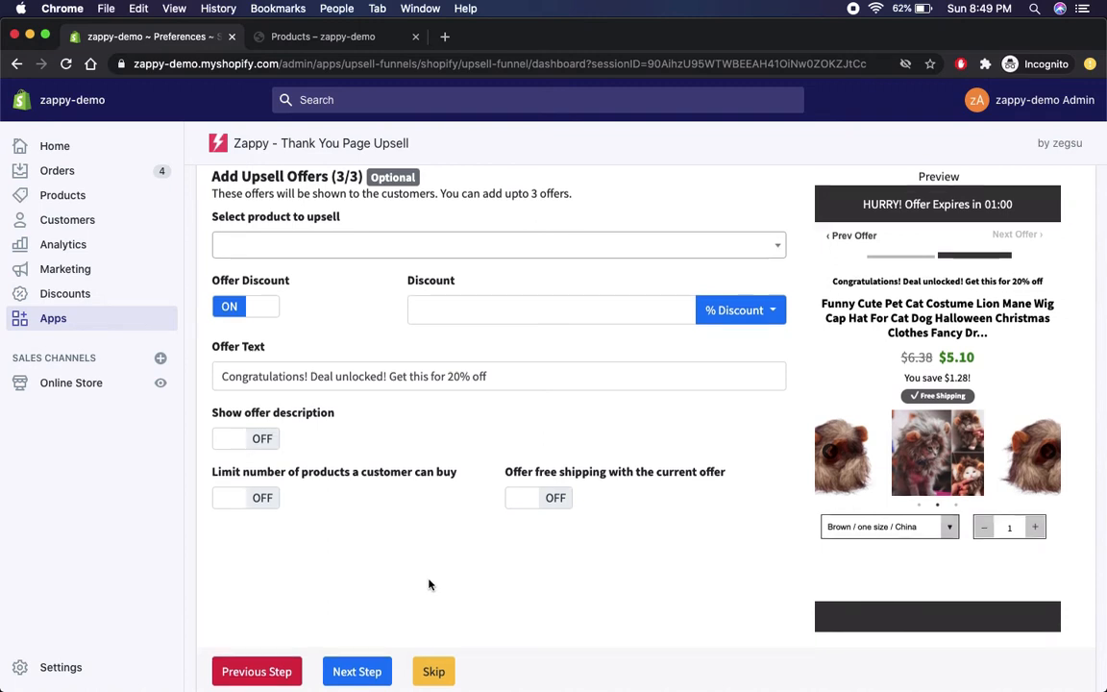
{"action": "scroll", "coordinate": [429, 586], "scroll_direction": "up", "scroll_amount": 1}
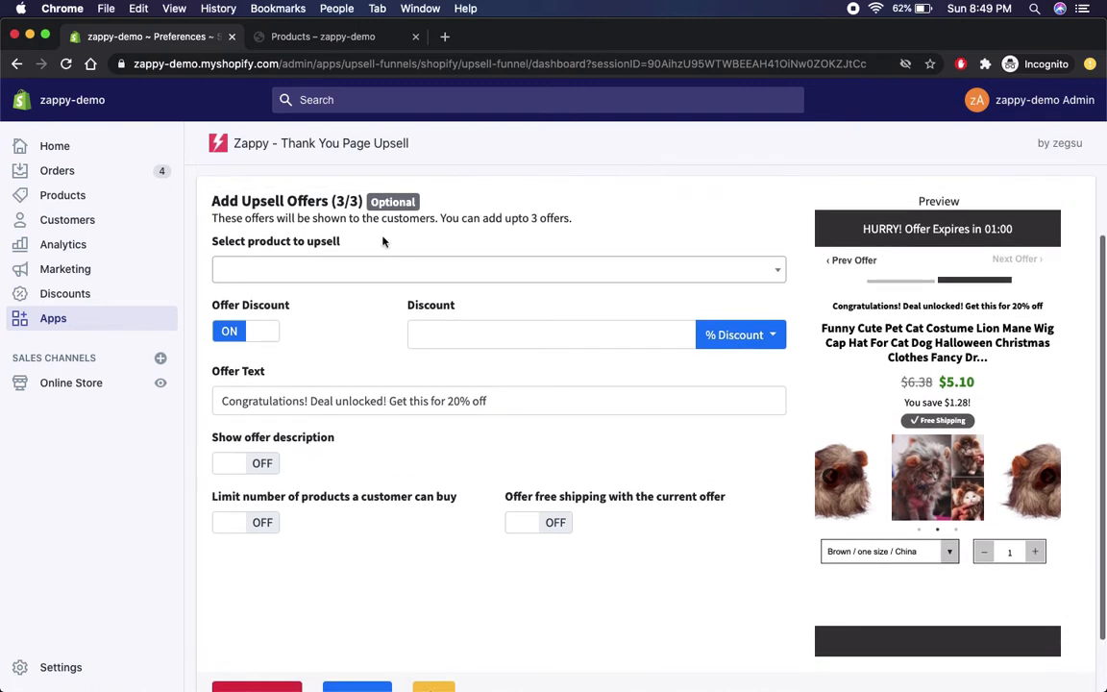
{"action": "left_click", "coordinate": [347, 277]}
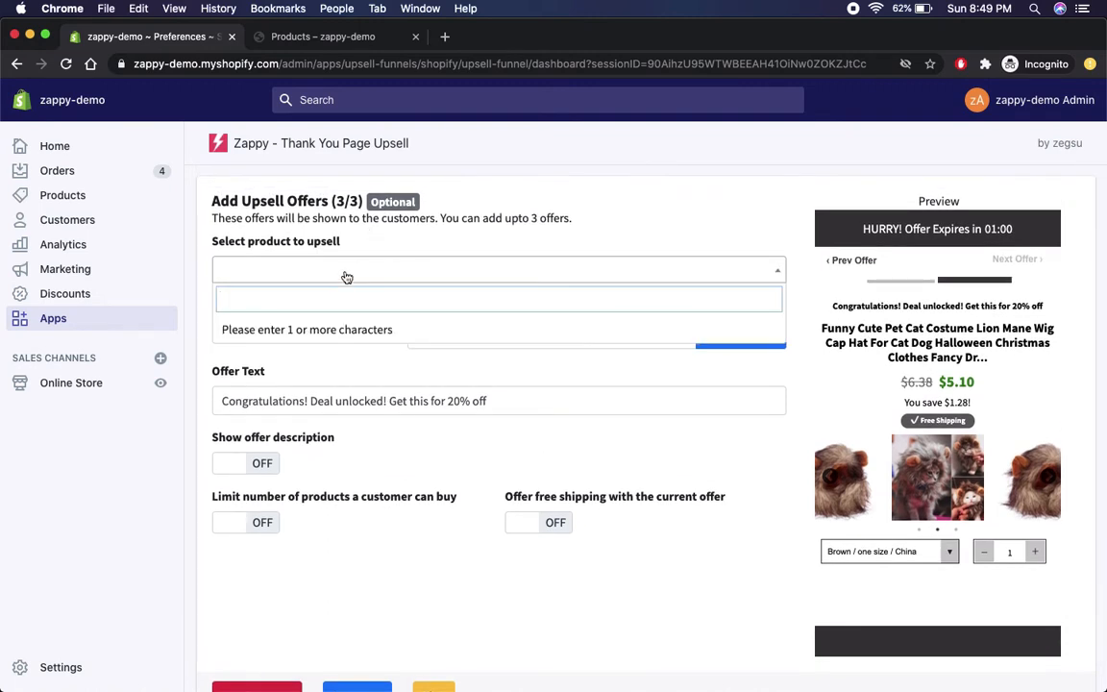
{"action": "type", "text": "cat"}
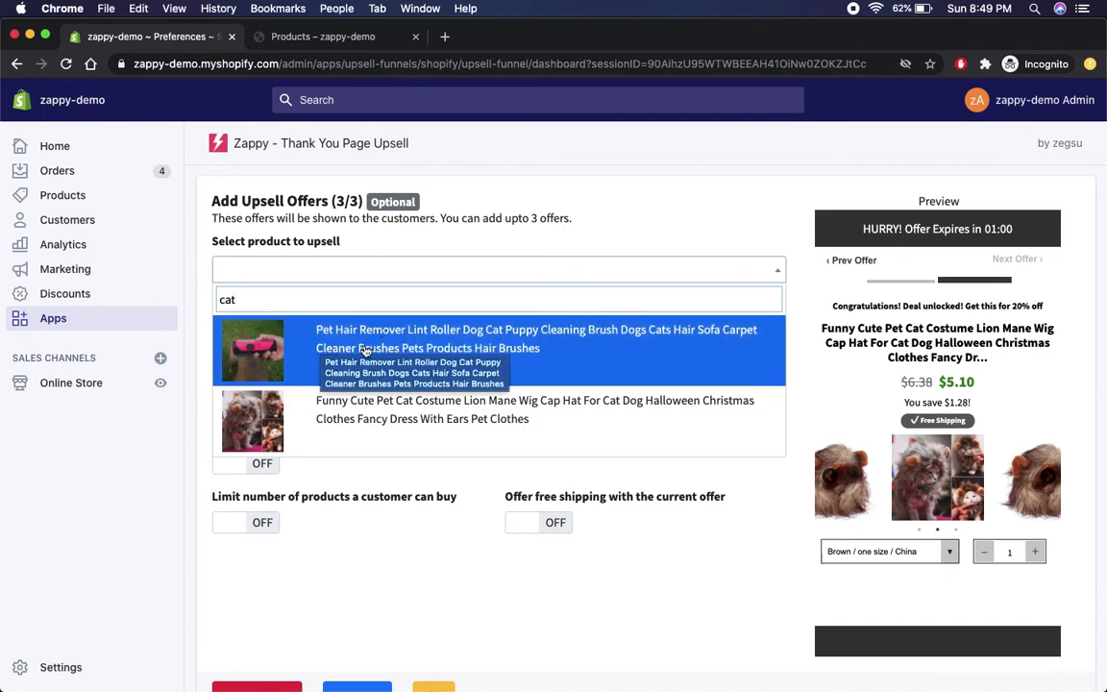
{"action": "left_click", "coordinate": [366, 351]}
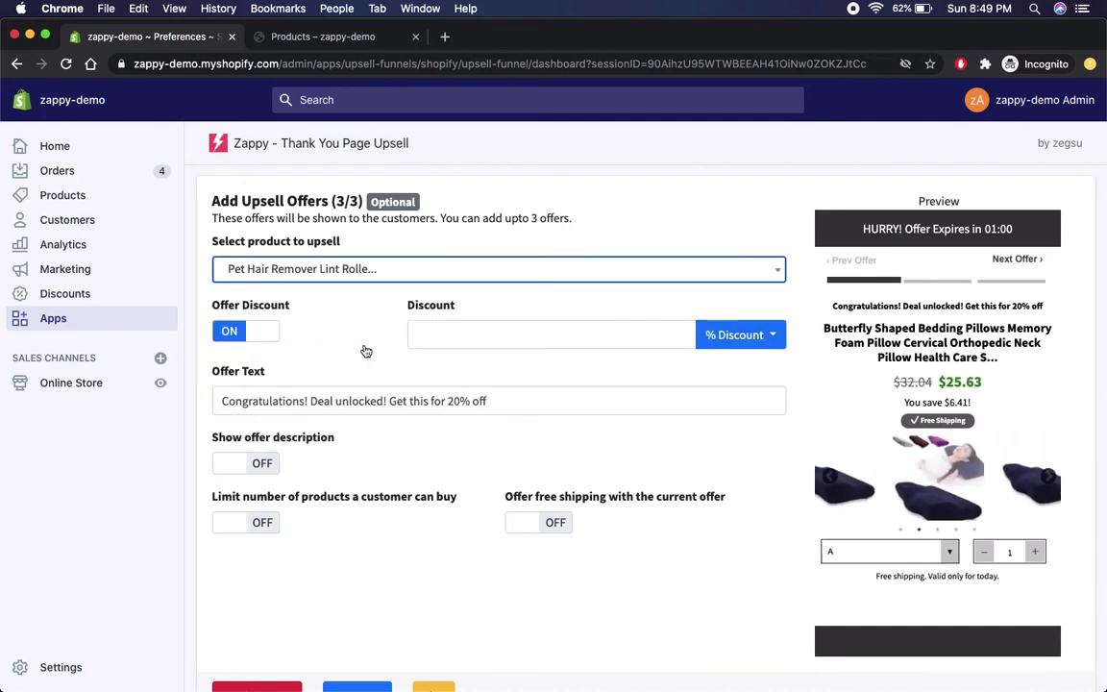
Step: Set the third offer's discount to 20% and enable free shipping for it
{"action": "left_click", "coordinate": [452, 336]}
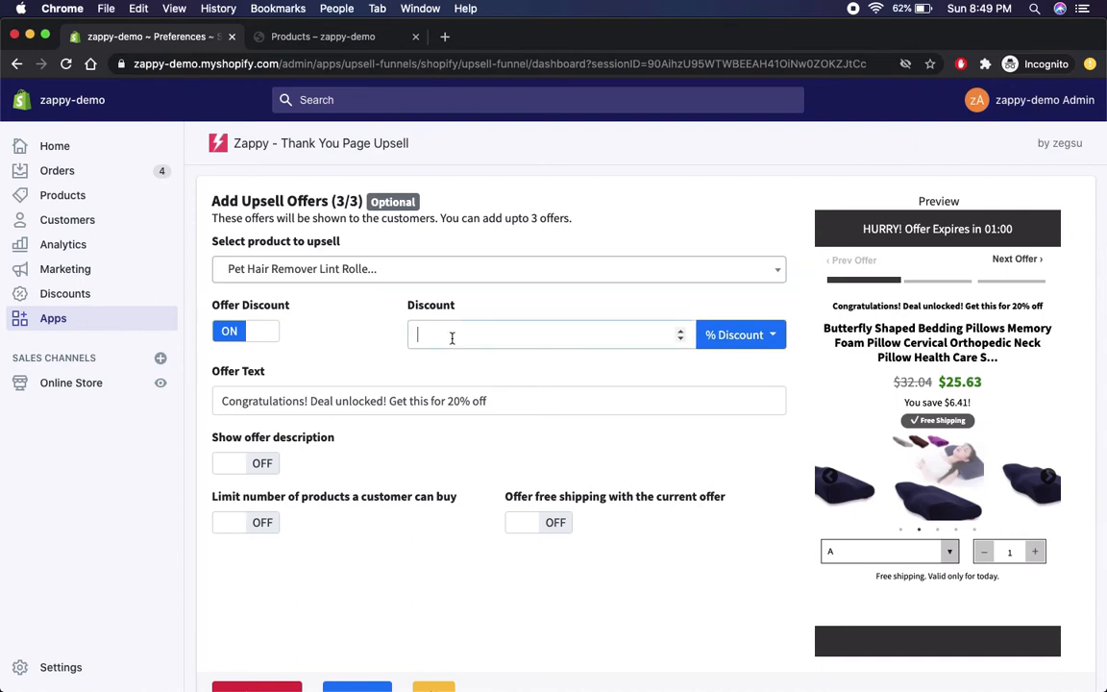
{"action": "type", "text": "20"}
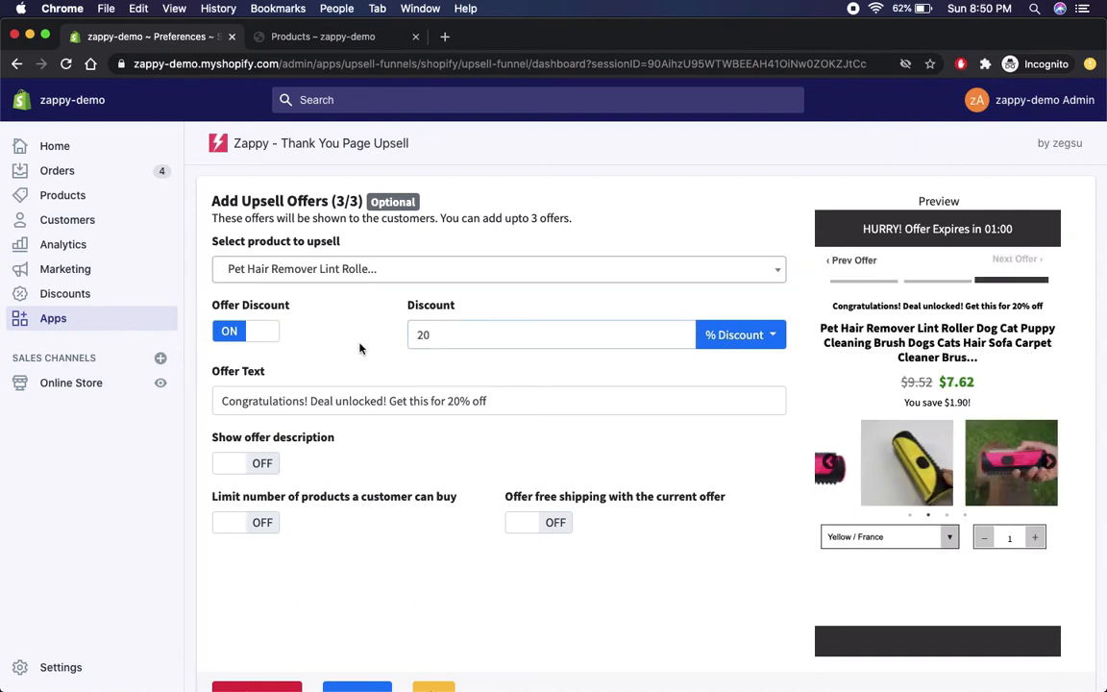
{"action": "scroll", "coordinate": [447, 370], "scroll_direction": "down", "scroll_amount": 2}
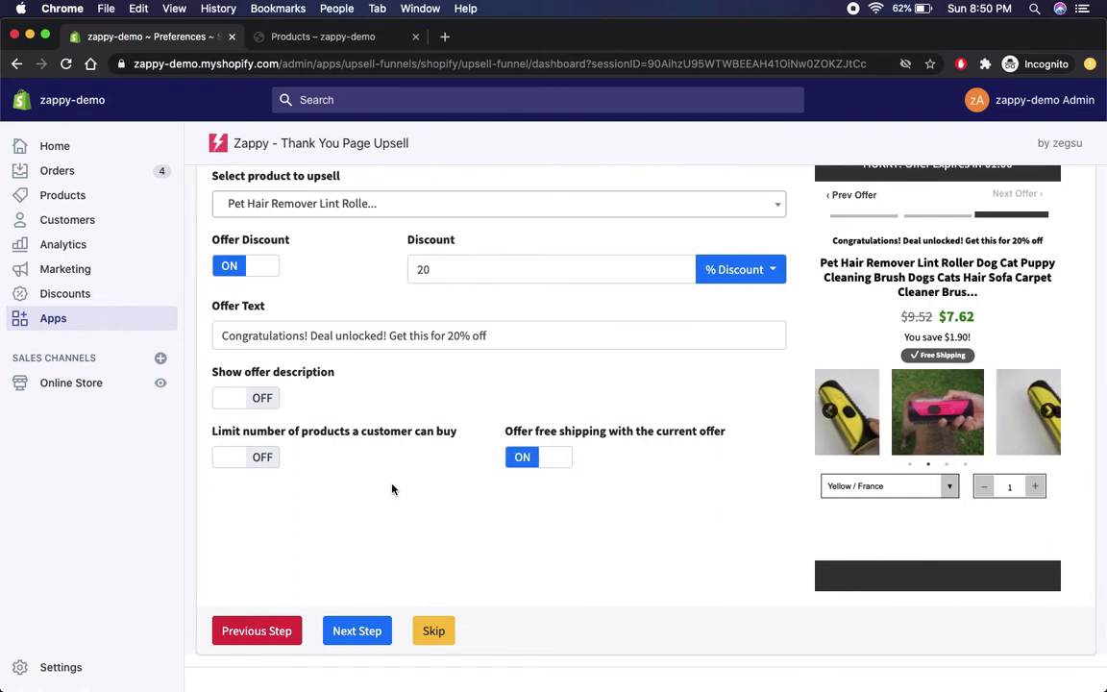
Step: Page back and forth through the offers in the preview and proceed to the funnel rules
{"action": "scroll", "coordinate": [390, 487], "scroll_direction": "up", "scroll_amount": 1}
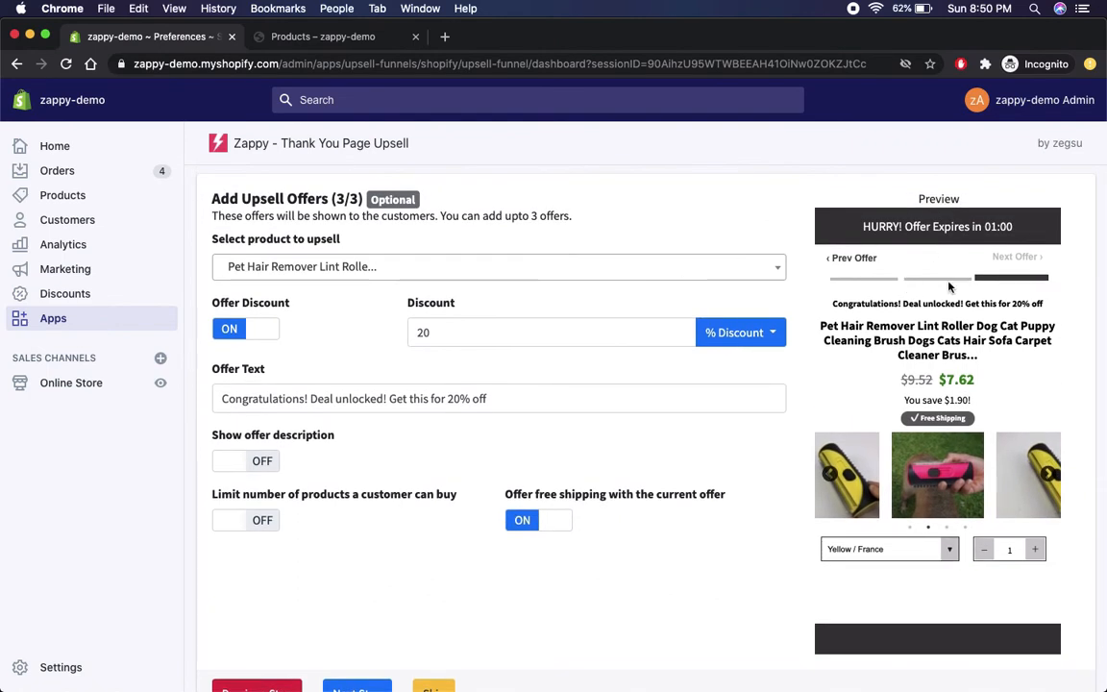
{"action": "left_click", "coordinate": [859, 258]}
{"action": "left_click", "coordinate": [856, 259]}
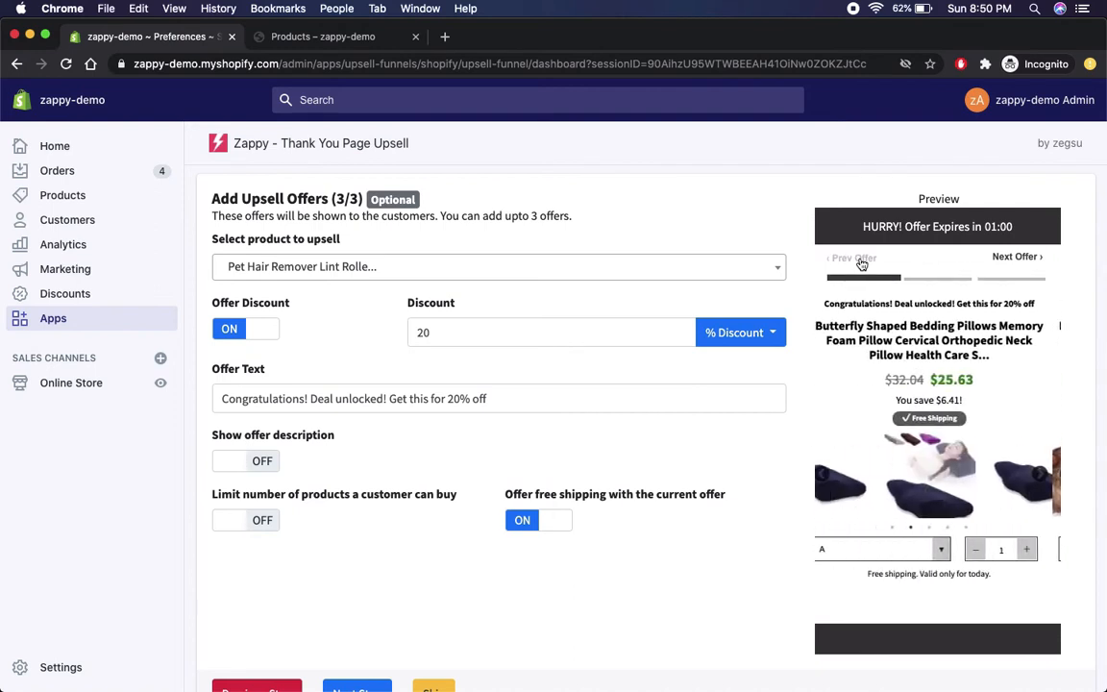
{"action": "left_click", "coordinate": [1016, 258]}
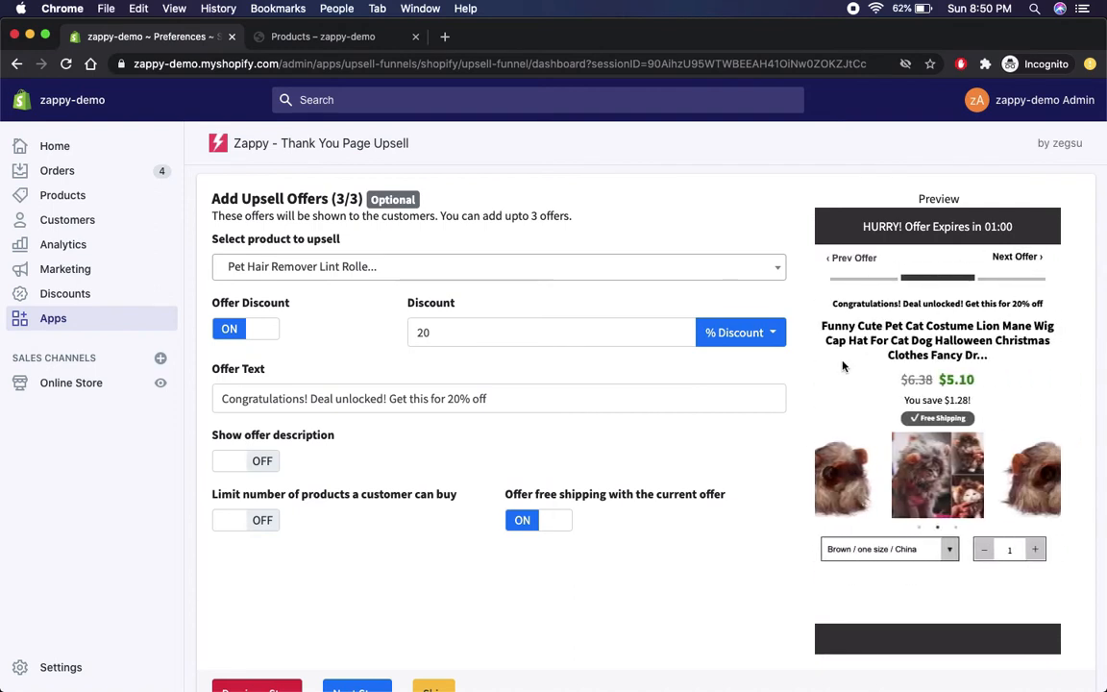
{"action": "scroll", "coordinate": [568, 559], "scroll_direction": "down", "scroll_amount": 2}
{"action": "left_click", "coordinate": [373, 653]}
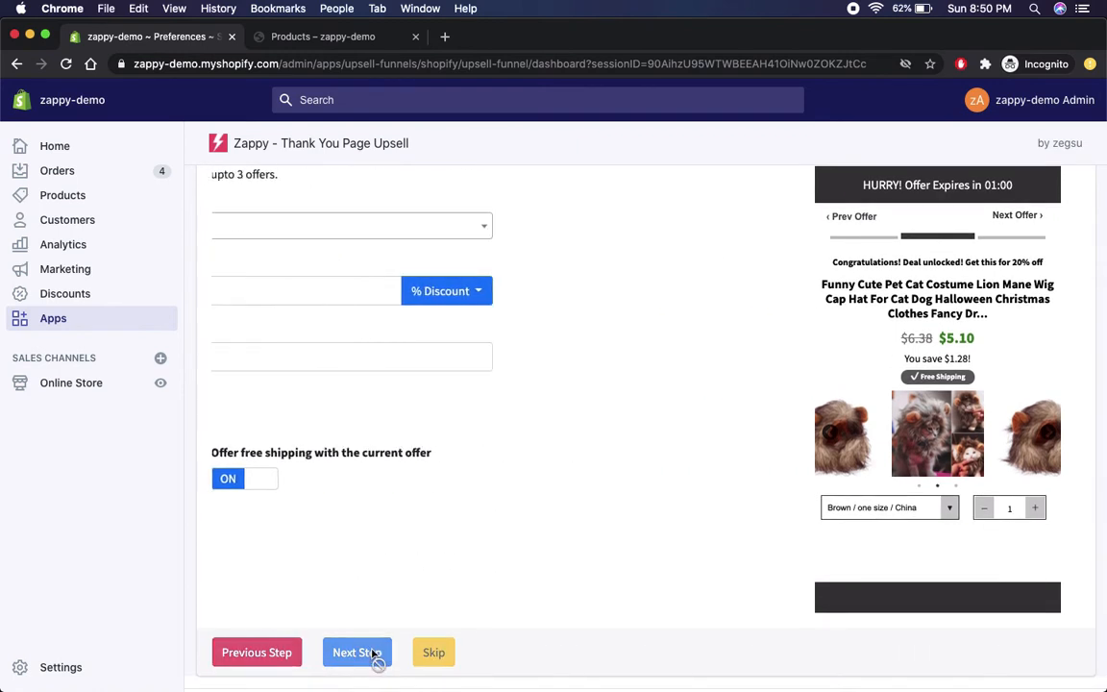
Step: Try showing the funnel on desktop/laptop only and on mobile only, and return the setting to both
{"action": "scroll", "coordinate": [383, 438], "scroll_direction": "up", "scroll_amount": 2}
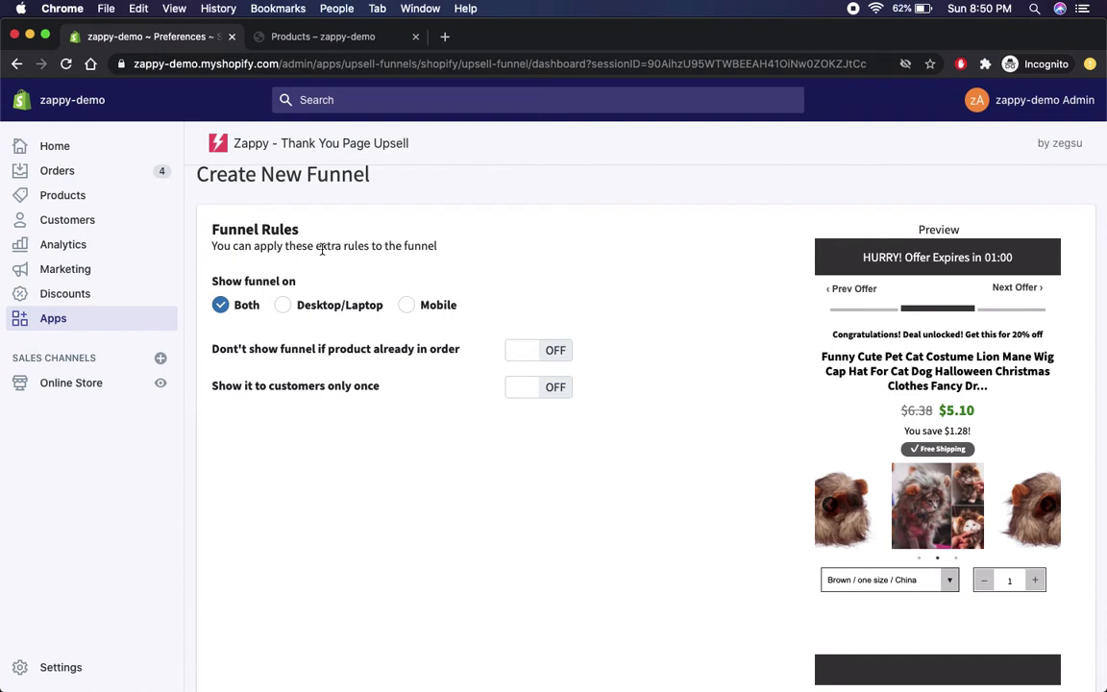
{"action": "left_click", "coordinate": [283, 305]}
{"action": "left_click", "coordinate": [220, 305]}
{"action": "left_click", "coordinate": [407, 307]}
{"action": "left_click", "coordinate": [222, 310]}
Step: Review the remaining funnel rules and save the funnel with them switched off
{"action": "scroll", "coordinate": [475, 432], "scroll_direction": "down", "scroll_amount": 2}
{"action": "scroll", "coordinate": [395, 466], "scroll_direction": "up", "scroll_amount": 3}
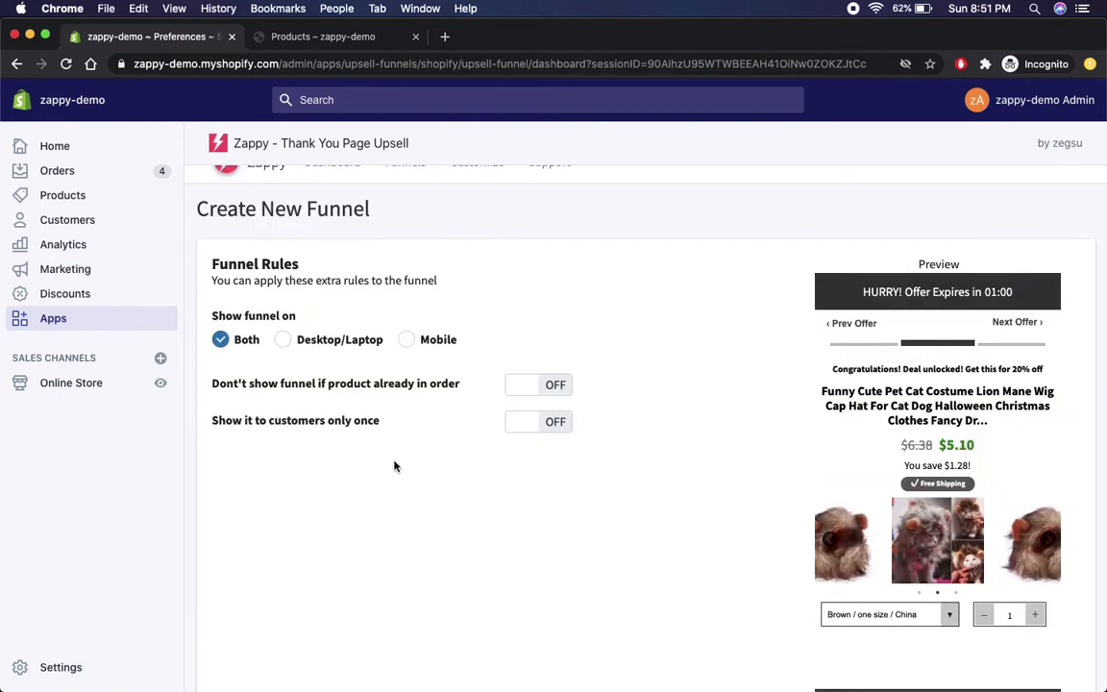
{"action": "scroll", "coordinate": [394, 466], "scroll_direction": "down", "scroll_amount": 2}
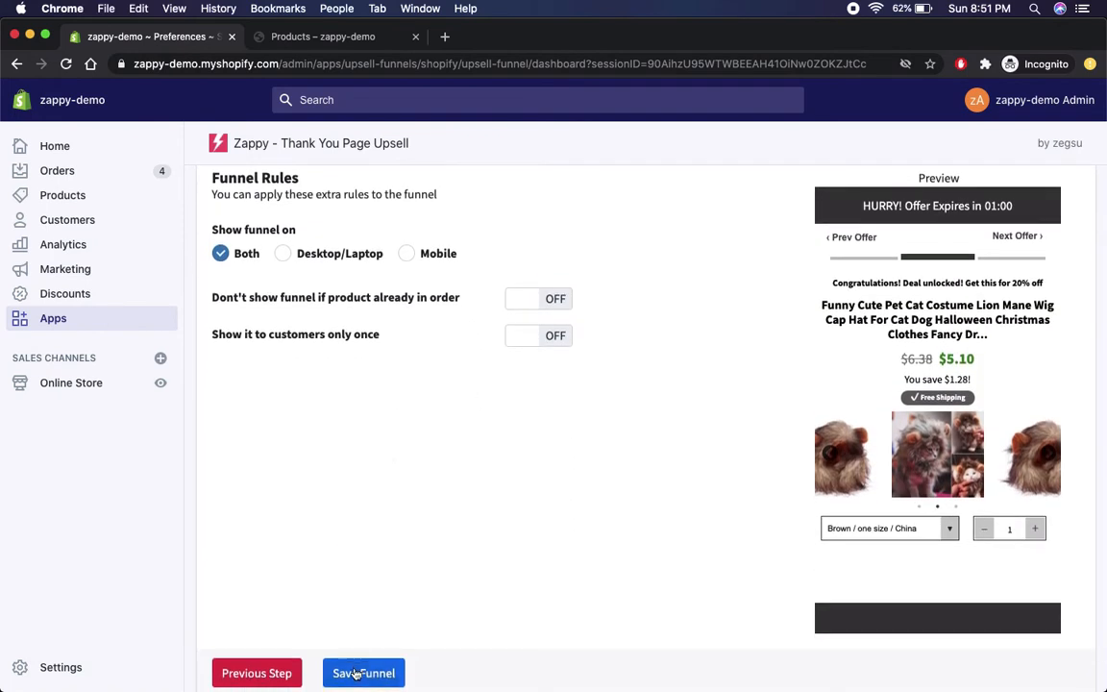
{"action": "left_click", "coordinate": [358, 673]}
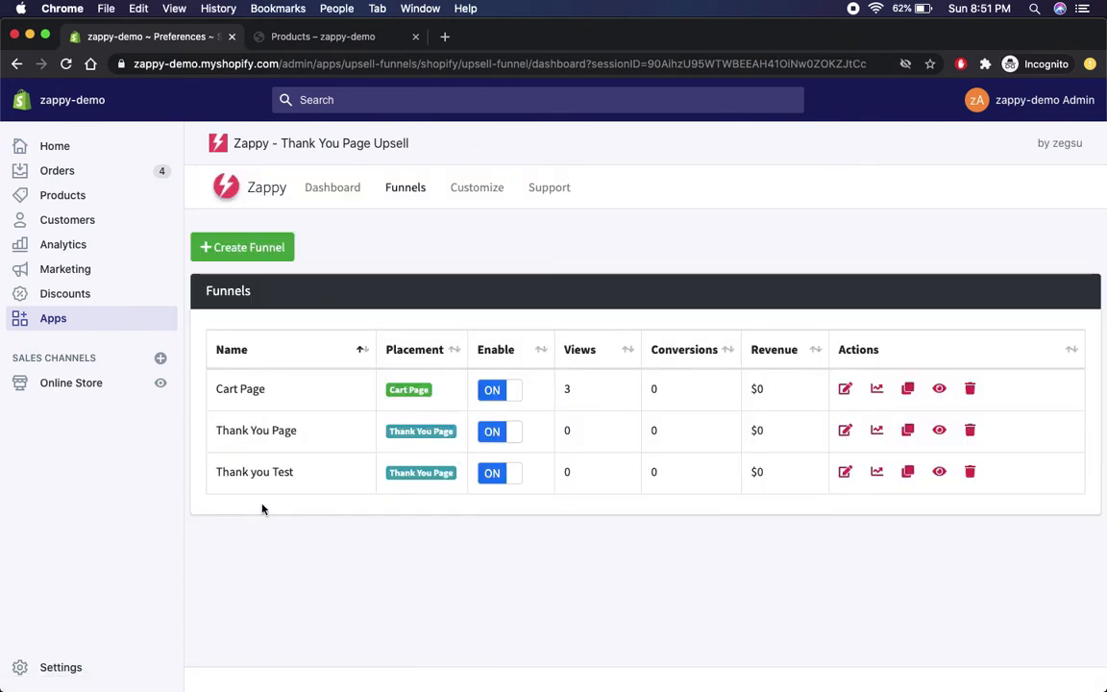
Step: Preview the "Thank you Test" funnel, page forward to its last offer and back to the first, and close the preview
{"action": "left_click_drag", "start_coordinate": [216, 471], "coordinate": [248, 471]}
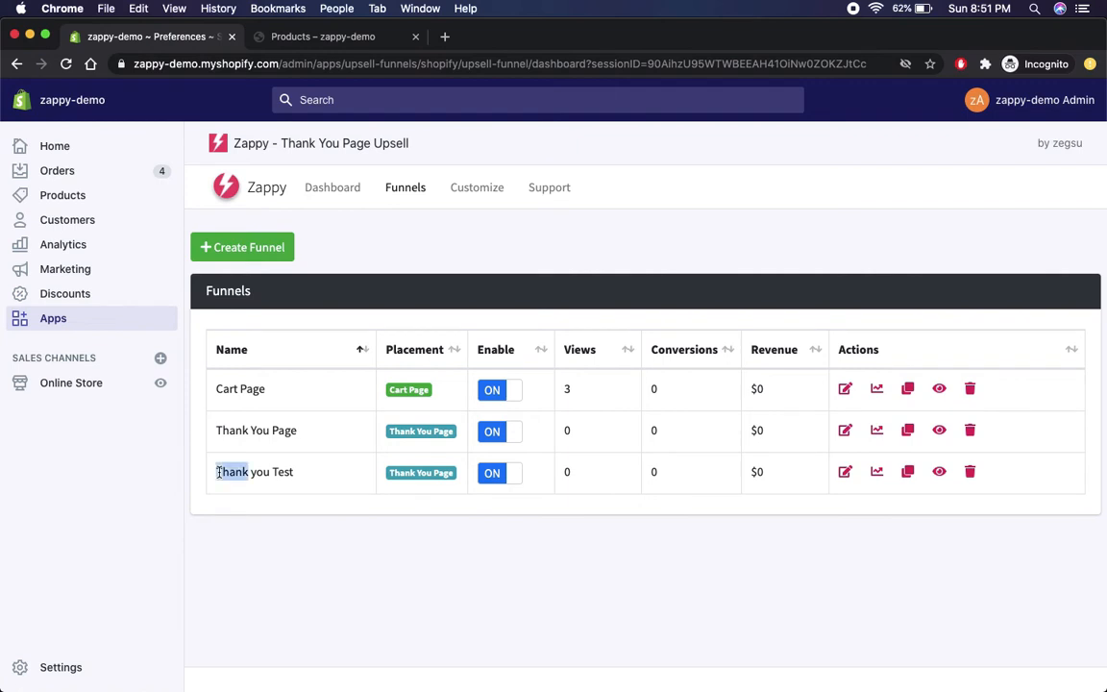
{"action": "left_click", "coordinate": [317, 478]}
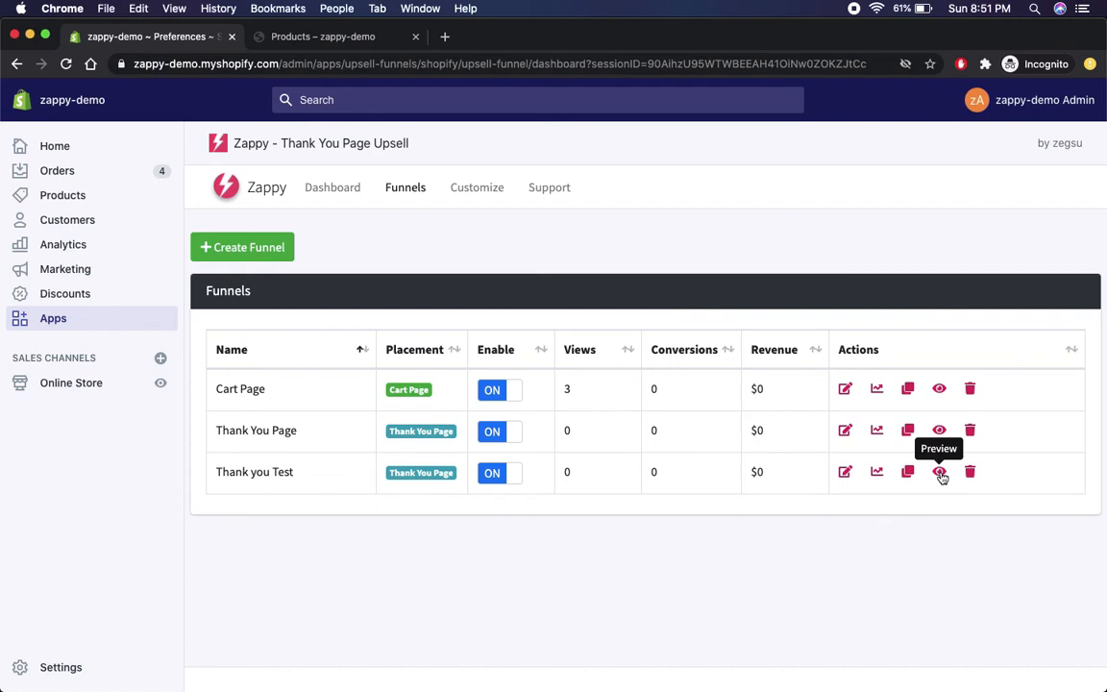
{"action": "left_click", "coordinate": [940, 472]}
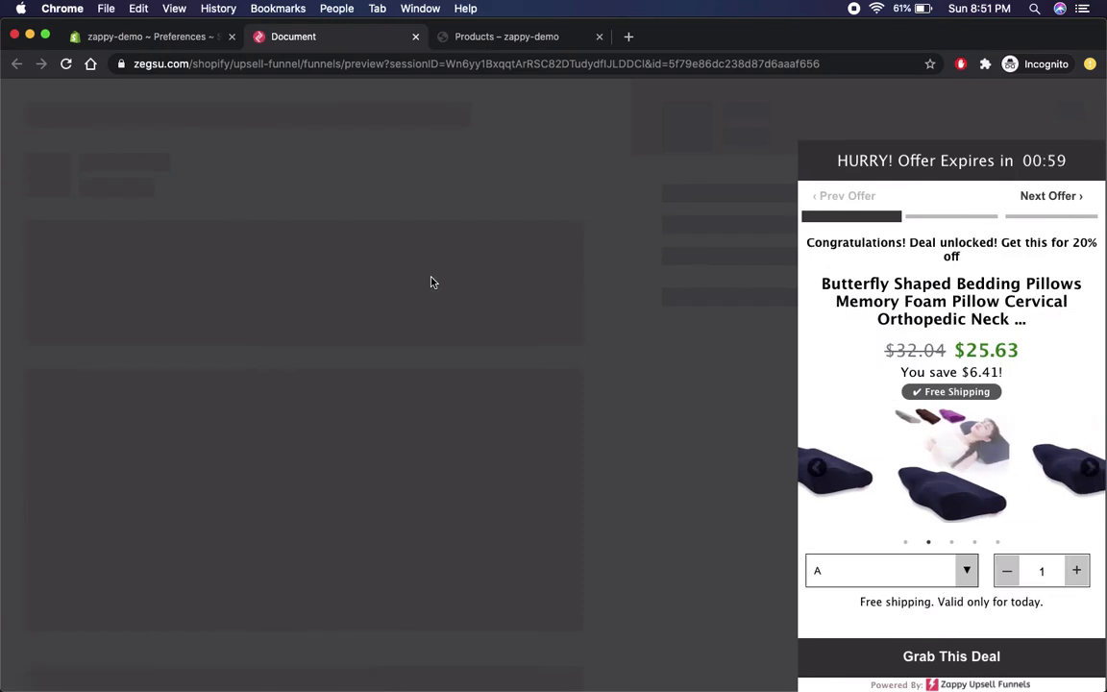
{"action": "left_click", "coordinate": [1022, 197]}
{"action": "left_click", "coordinate": [1024, 197]}
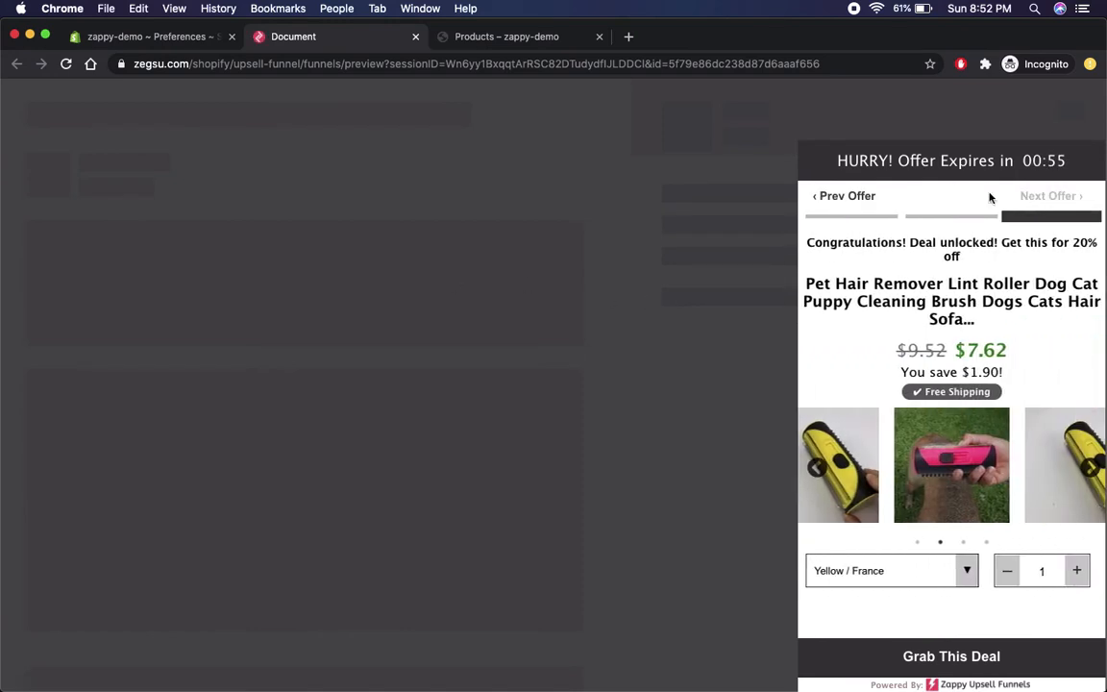
{"action": "left_click", "coordinate": [845, 197]}
{"action": "left_click", "coordinate": [844, 197]}
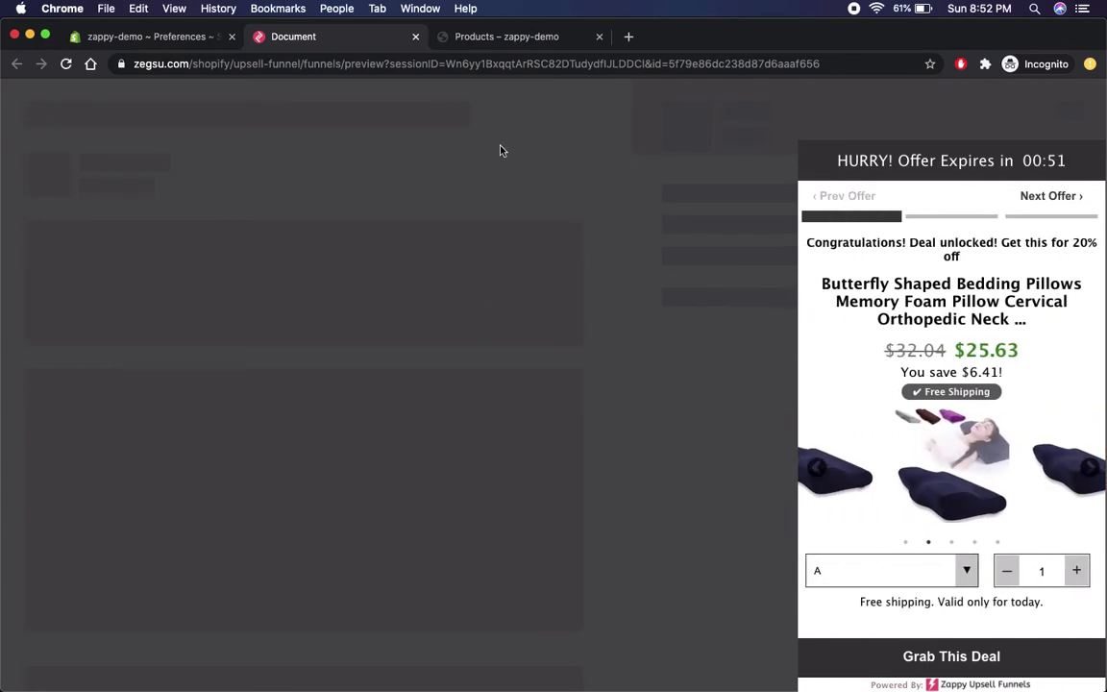
{"action": "left_click", "coordinate": [416, 38]}
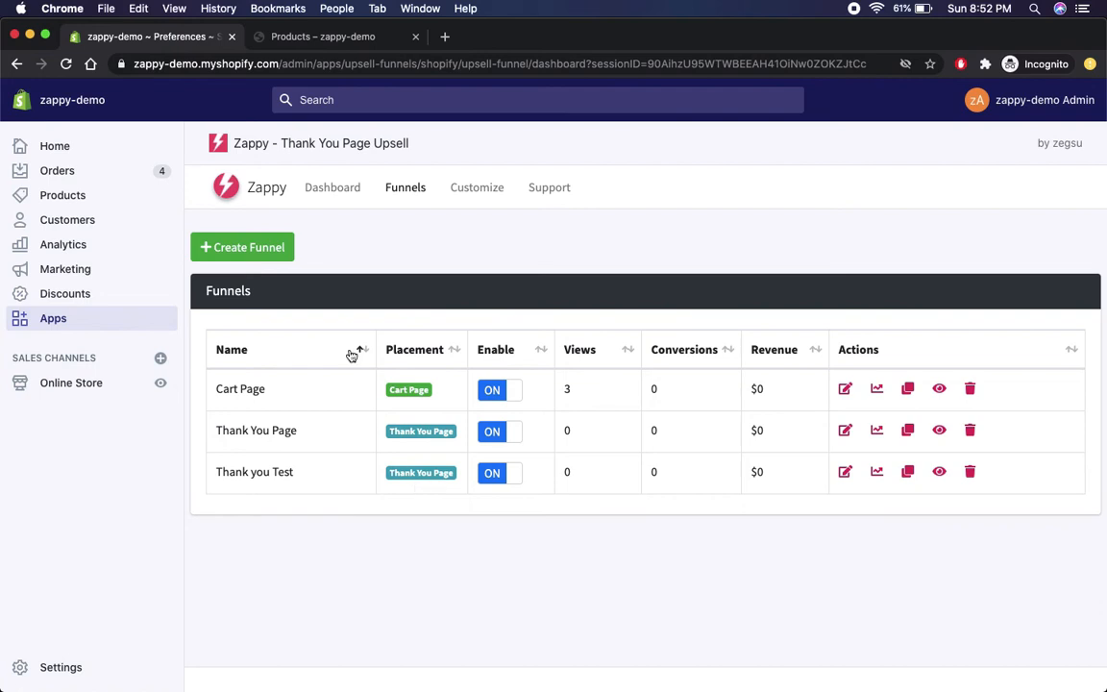
Step: Start a new funnel named "Cart Page Test" for the Cart Page, shown for all products, and proceed to its offers
{"action": "left_click", "coordinate": [276, 257]}
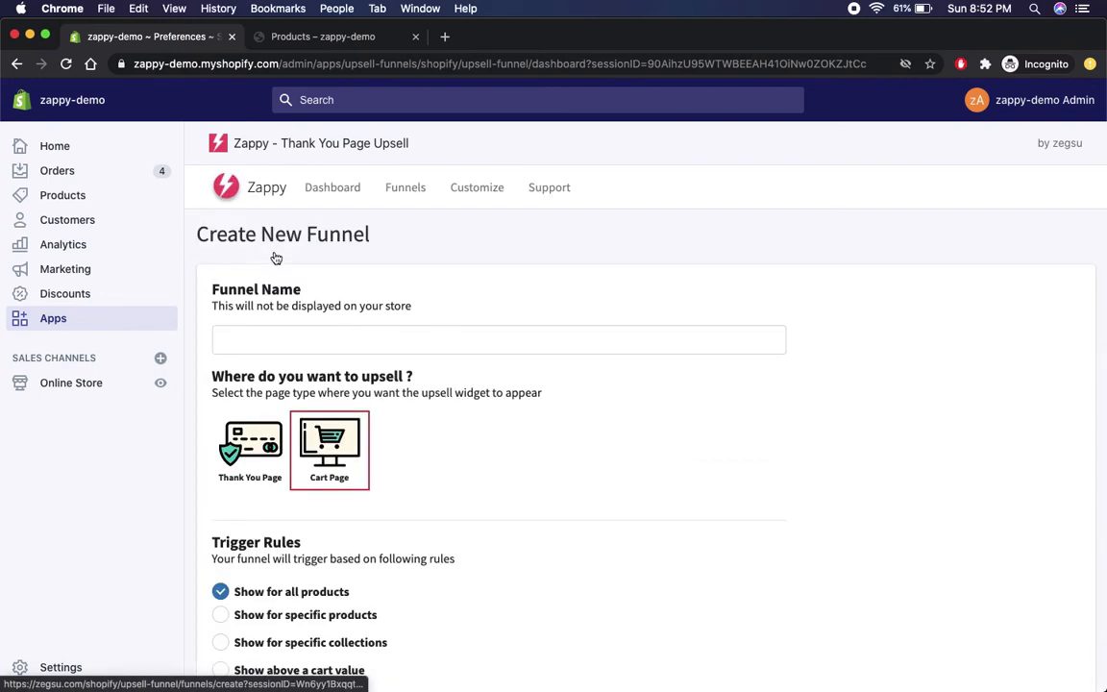
{"action": "left_click", "coordinate": [267, 343]}
{"action": "type", "text": "Cart Paeg"}
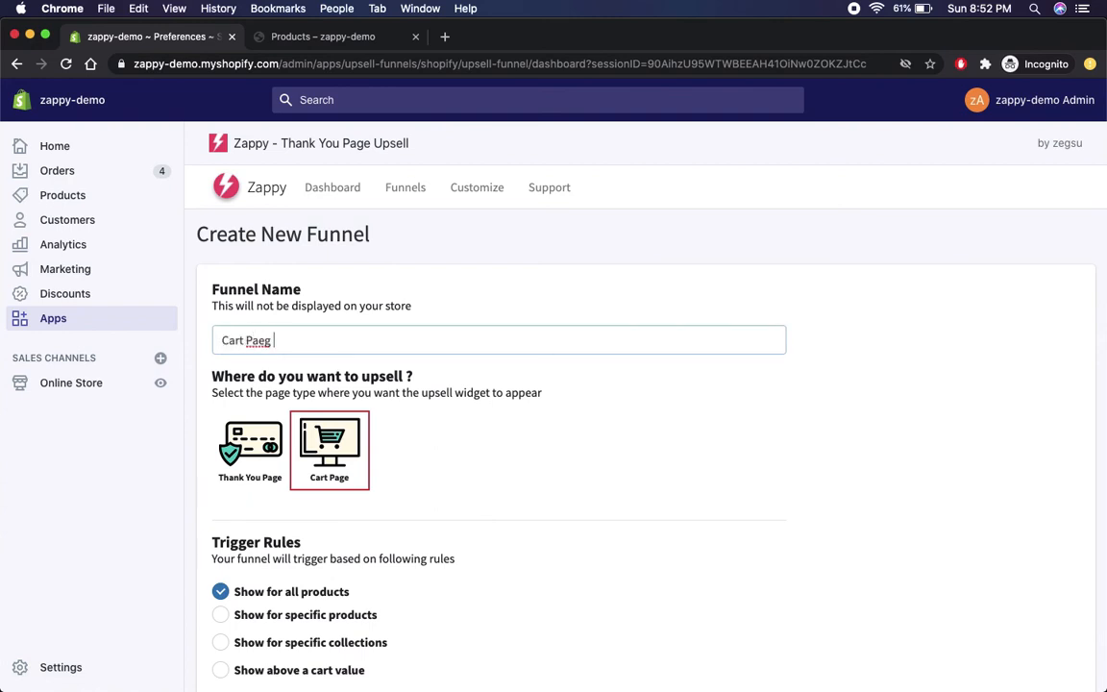
{"action": "key", "text": "BackSpace"}
{"action": "type", "text": "ge Test"}
{"action": "left_click", "coordinate": [298, 413]}
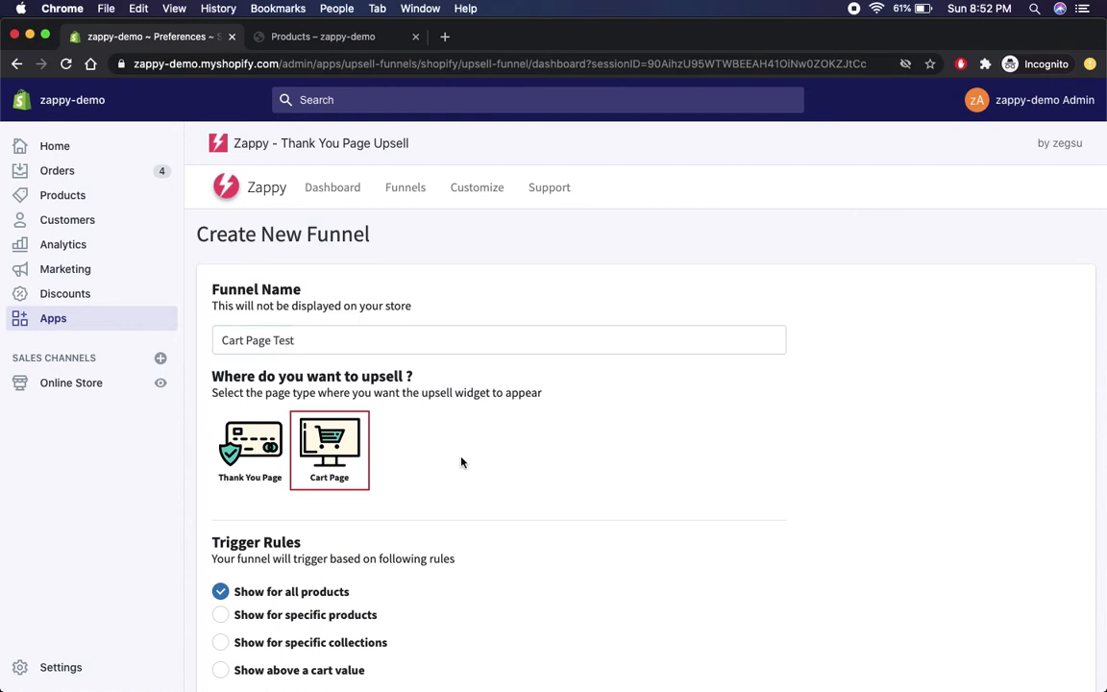
{"action": "scroll", "coordinate": [460, 461], "scroll_direction": "down", "scroll_amount": 3}
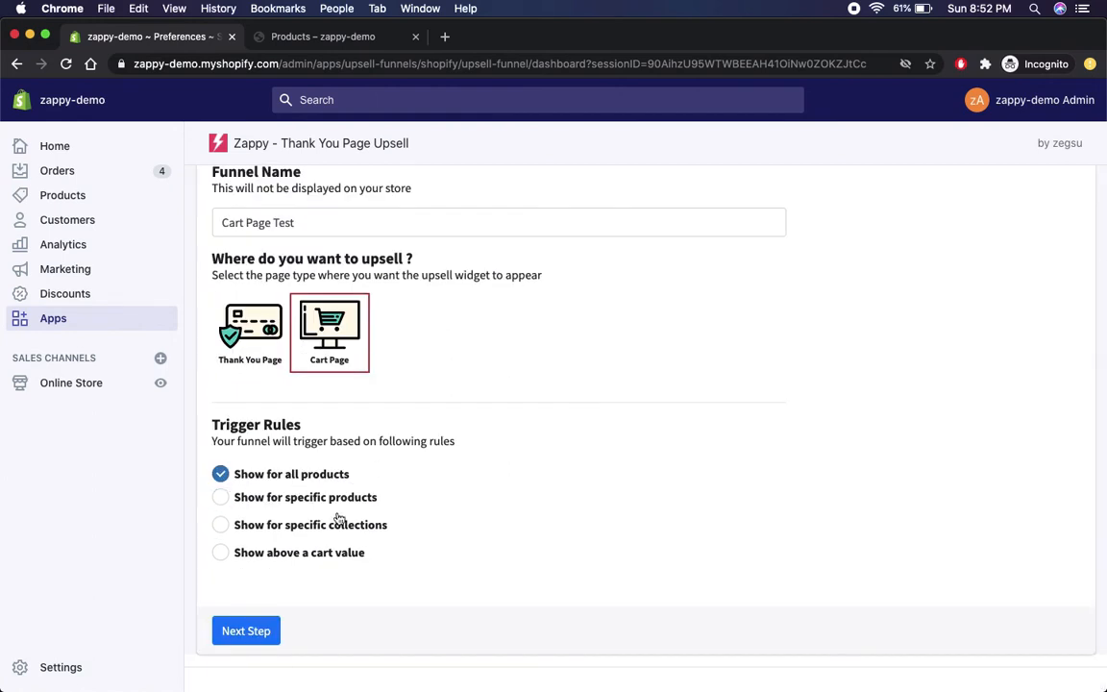
{"action": "left_click", "coordinate": [257, 641]}
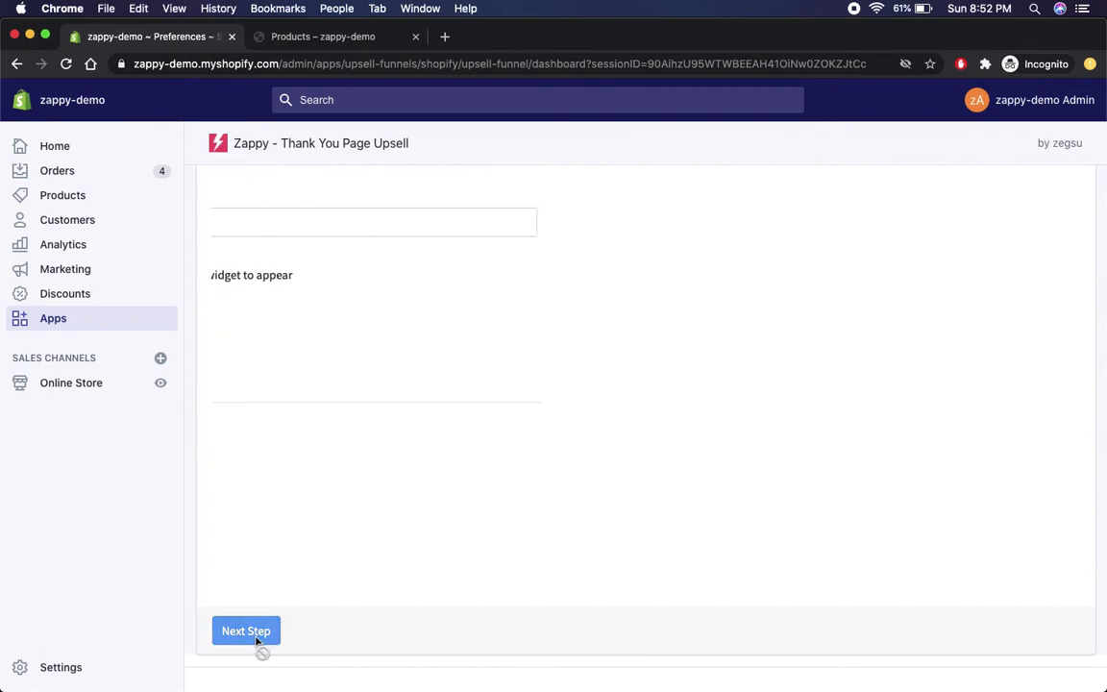
Step: Search the upsell products for "brace" and select the AOLIKES 1PCS 2020 Knee Support as the first offer
{"action": "scroll", "coordinate": [388, 327], "scroll_direction": "down", "scroll_amount": 2}
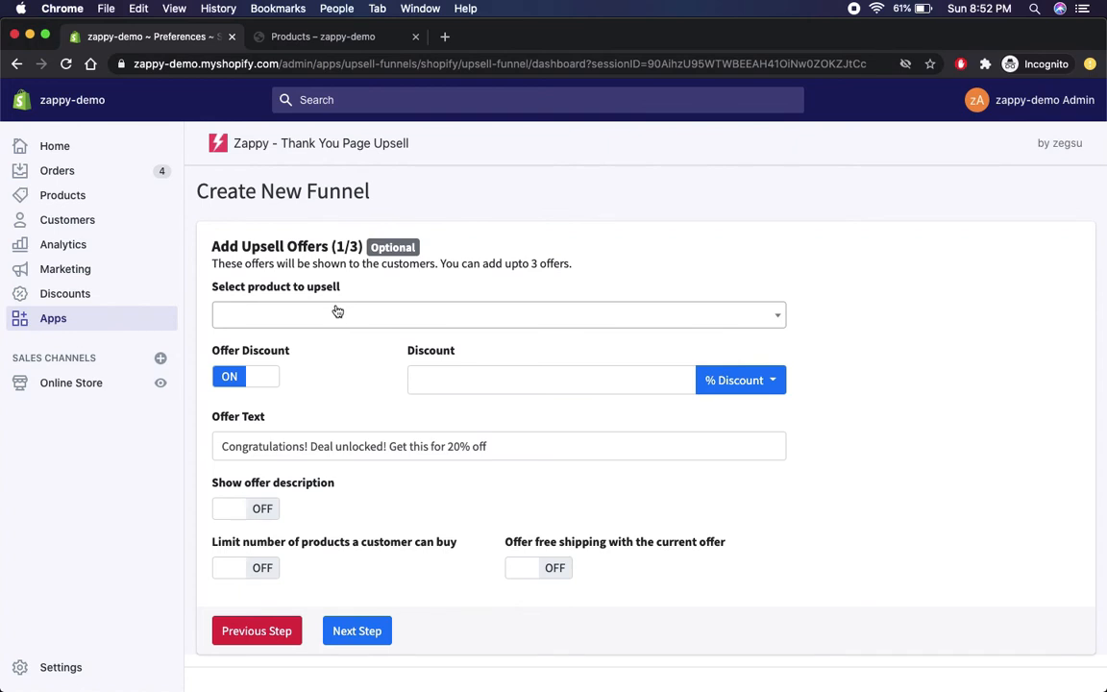
{"action": "left_click", "coordinate": [338, 312]}
{"action": "type", "text": "brace"}
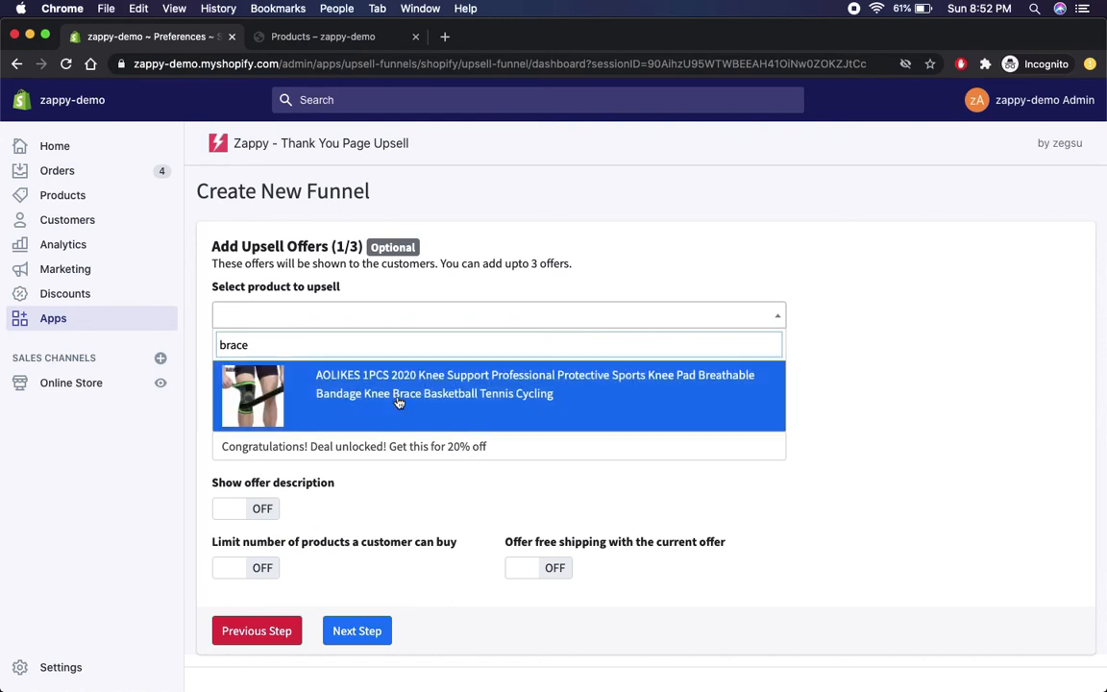
{"action": "left_click", "coordinate": [399, 402]}
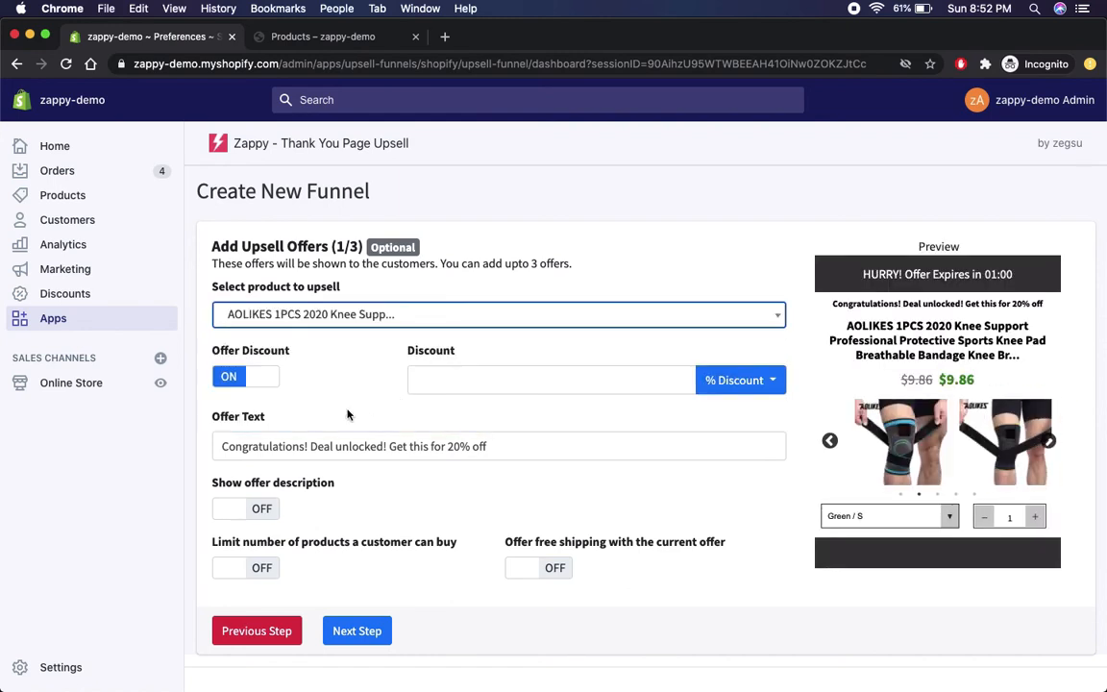
Step: Set the knee support offer's discount to 20%, enable free shipping for it, and continue to the second offer
{"action": "left_click", "coordinate": [429, 382]}
{"action": "type", "text": "20"}
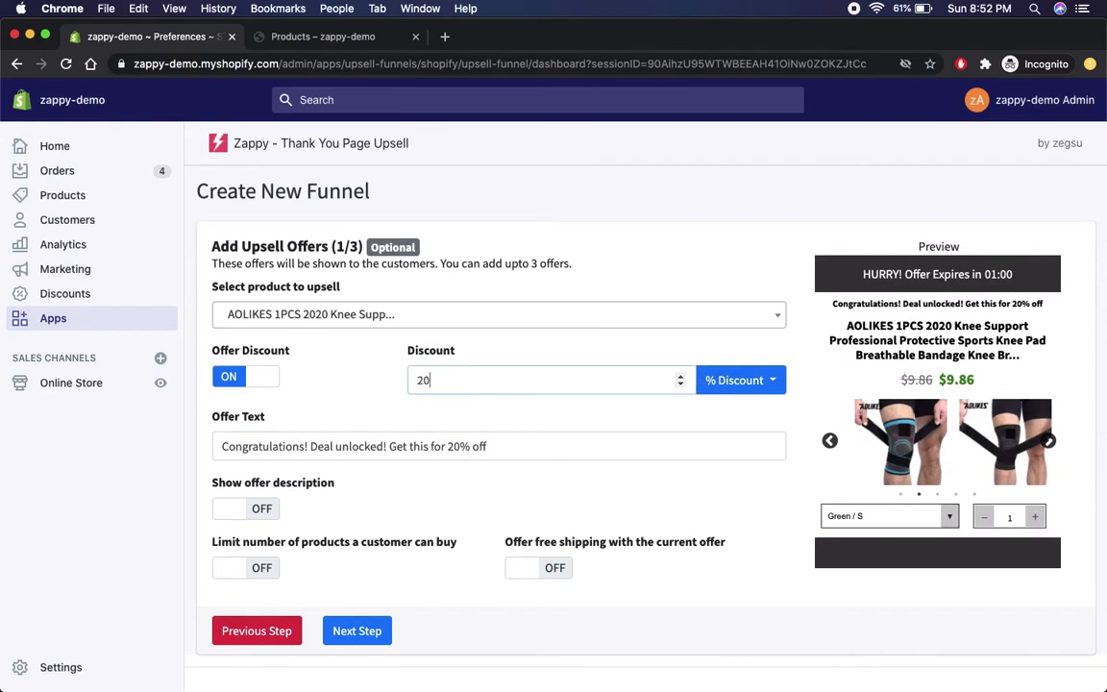
{"action": "left_click", "coordinate": [361, 402]}
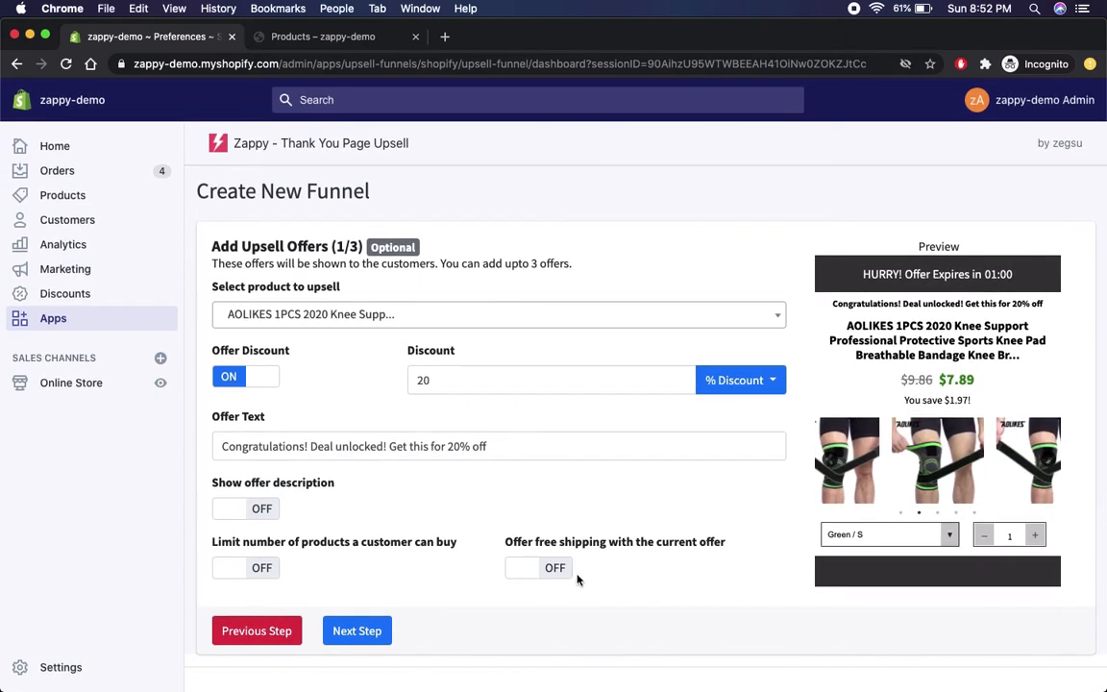
{"action": "left_click", "coordinate": [565, 575]}
{"action": "left_click", "coordinate": [384, 637]}
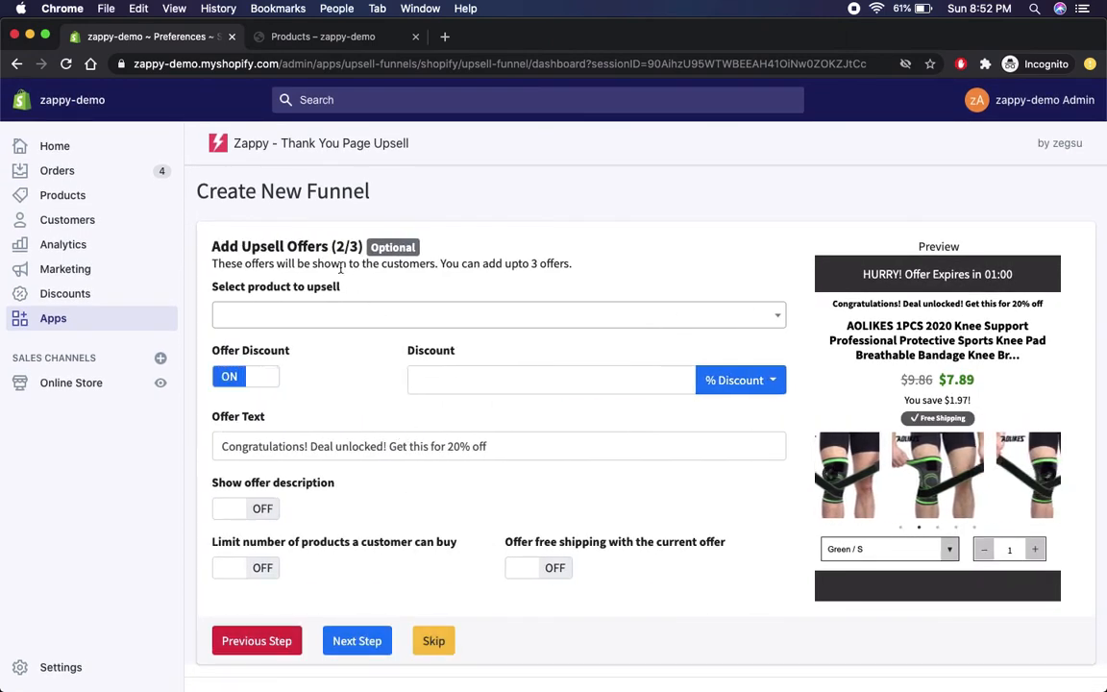
Step: Skip the remaining offers and save the cart page funnel with its default rules
{"action": "left_click", "coordinate": [433, 641]}
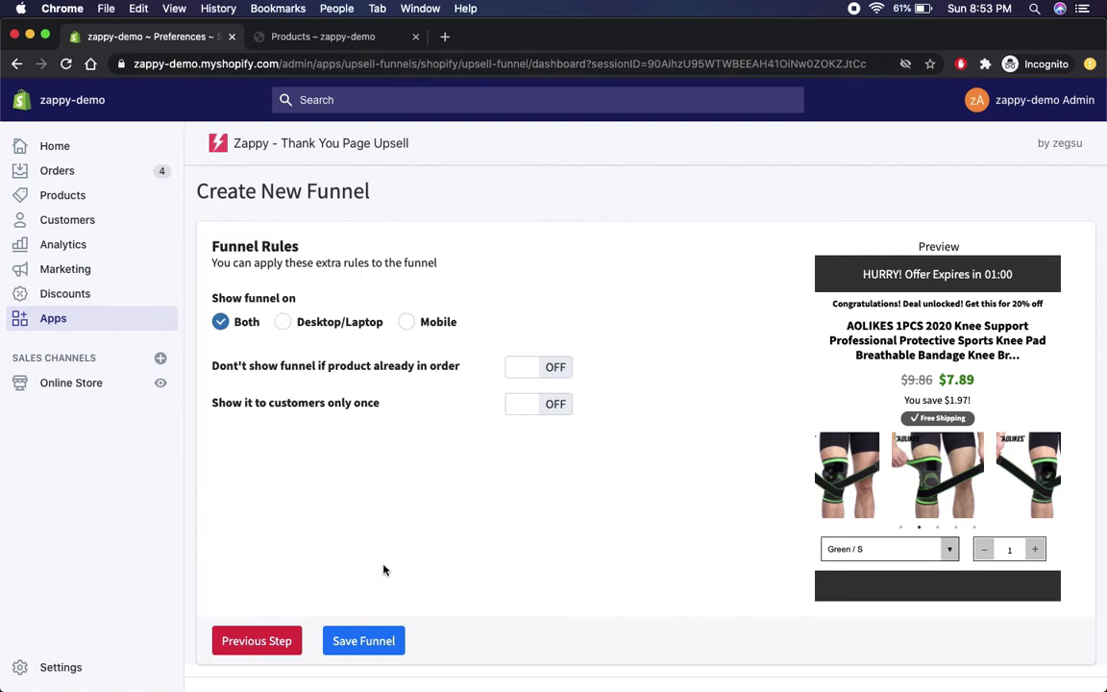
{"action": "left_click", "coordinate": [357, 644]}
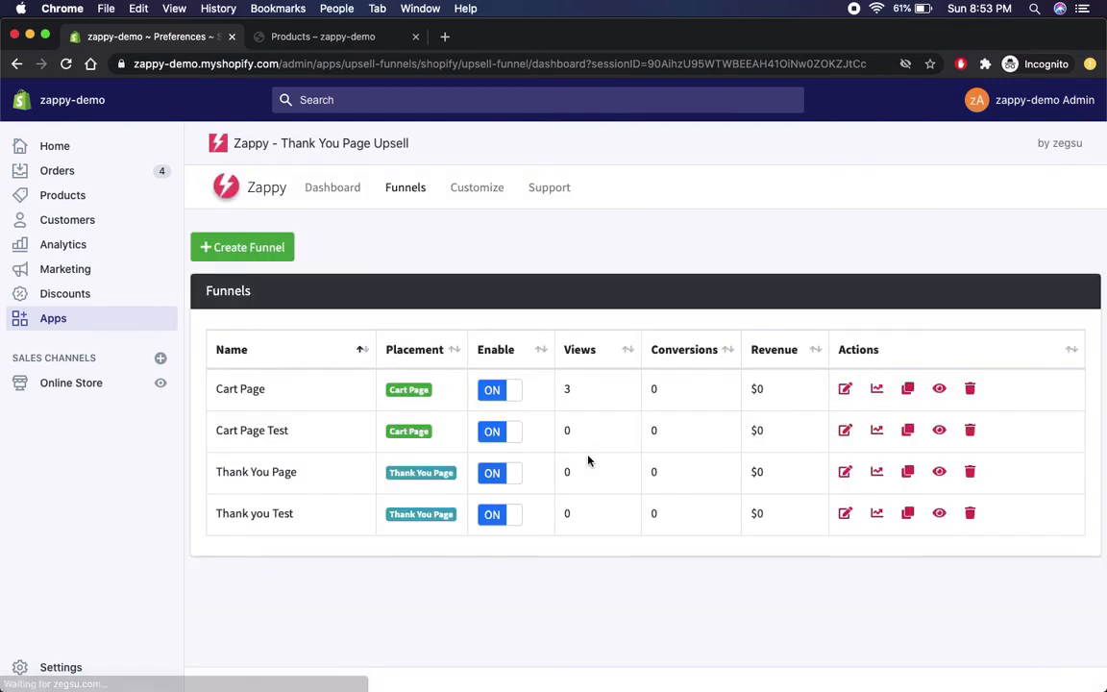
Step: Preview the "Cart Page Test" funnel and examine how its single offer is displayed
{"action": "double_click", "coordinate": [234, 429]}
{"action": "left_click", "coordinate": [289, 434]}
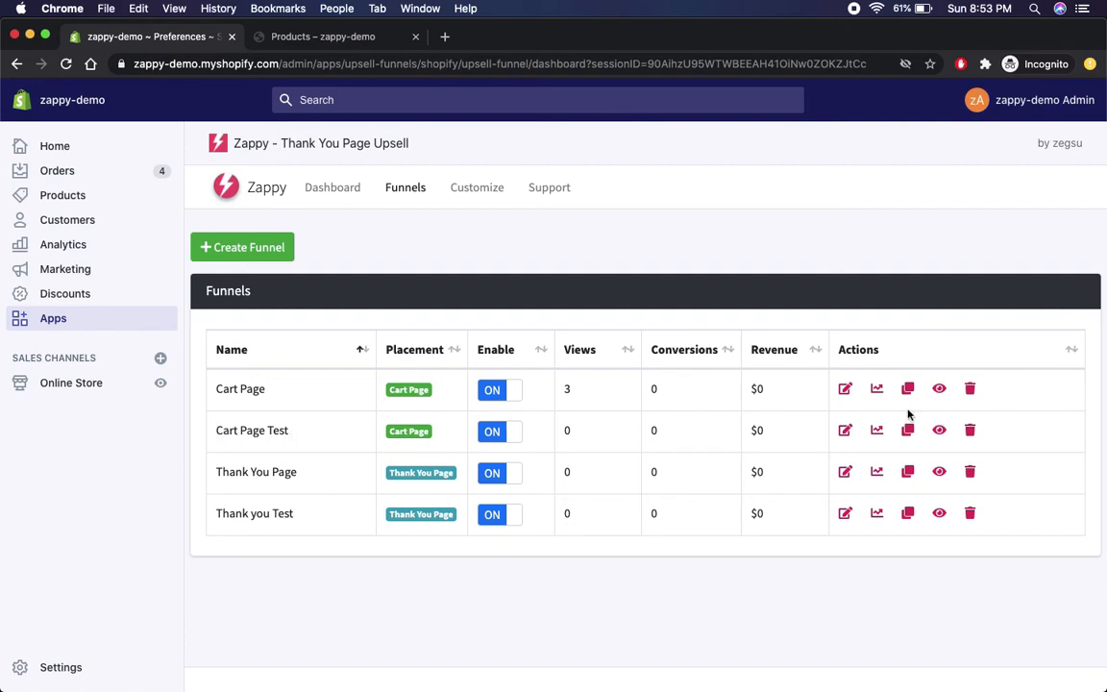
{"action": "left_click", "coordinate": [940, 432]}
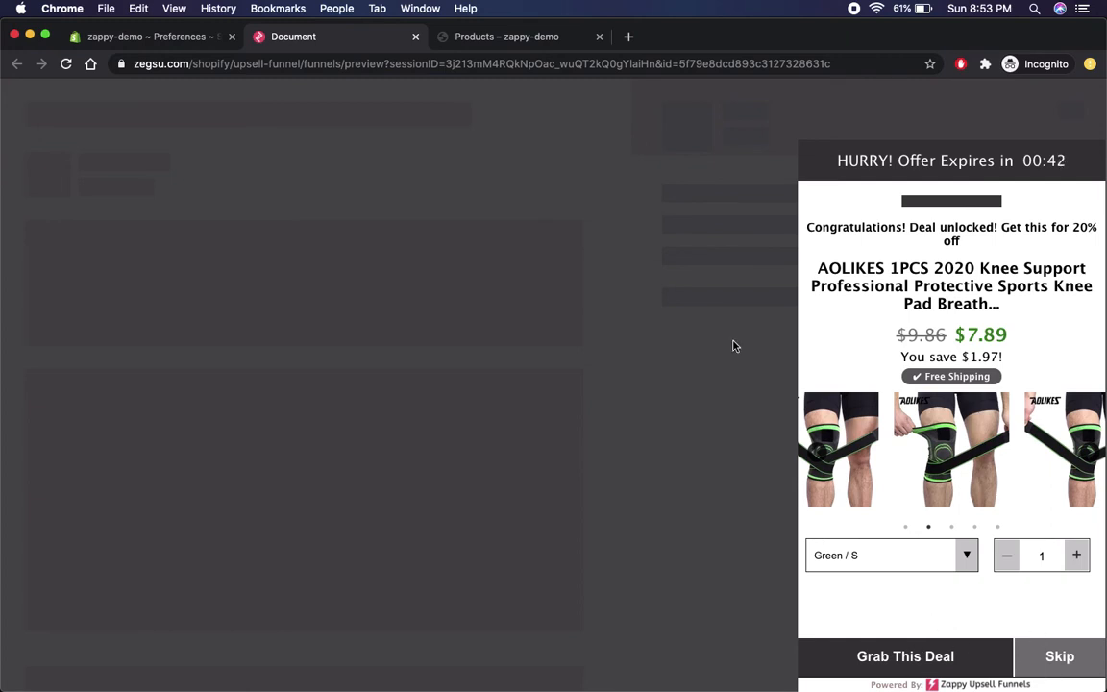
{"action": "left_click", "coordinate": [885, 154]}
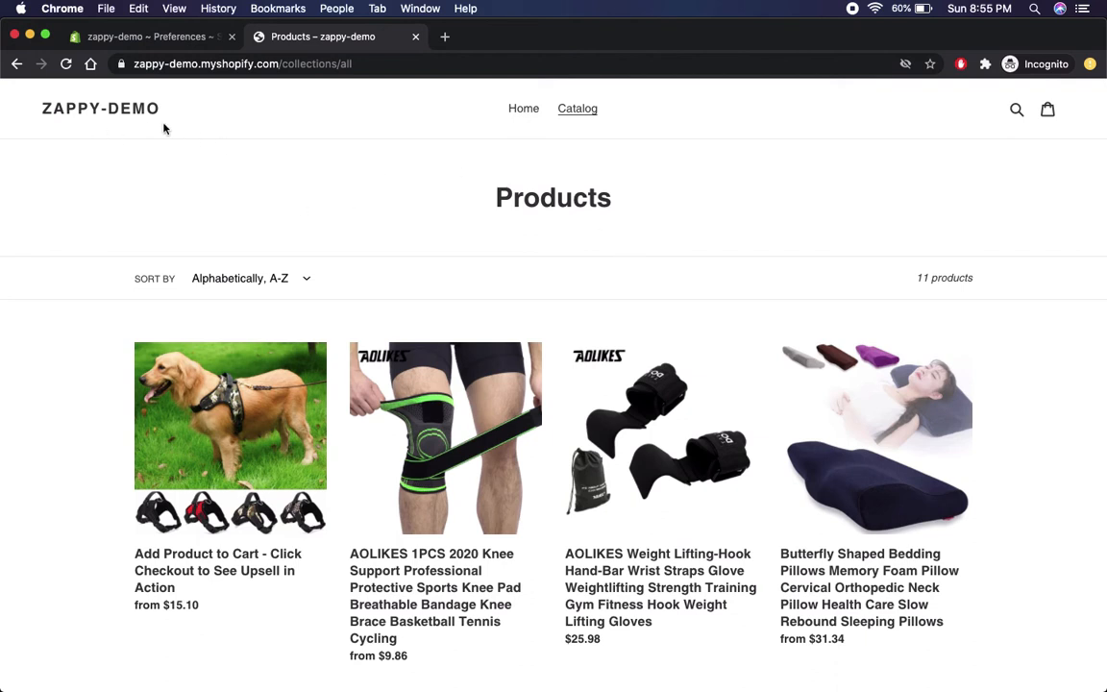
Step: Add the AOLIKES Weight Lifting-Hook gloves from the storefront catalog to the cart and proceed to check out
{"action": "left_click", "coordinate": [648, 430]}
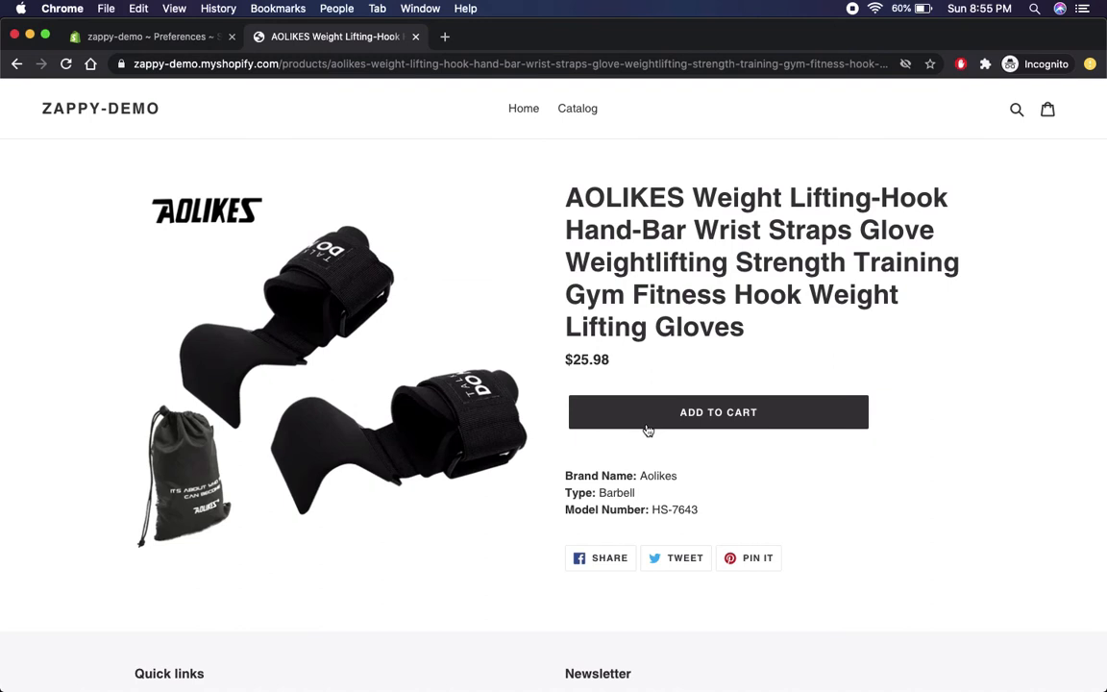
{"action": "left_click", "coordinate": [709, 416]}
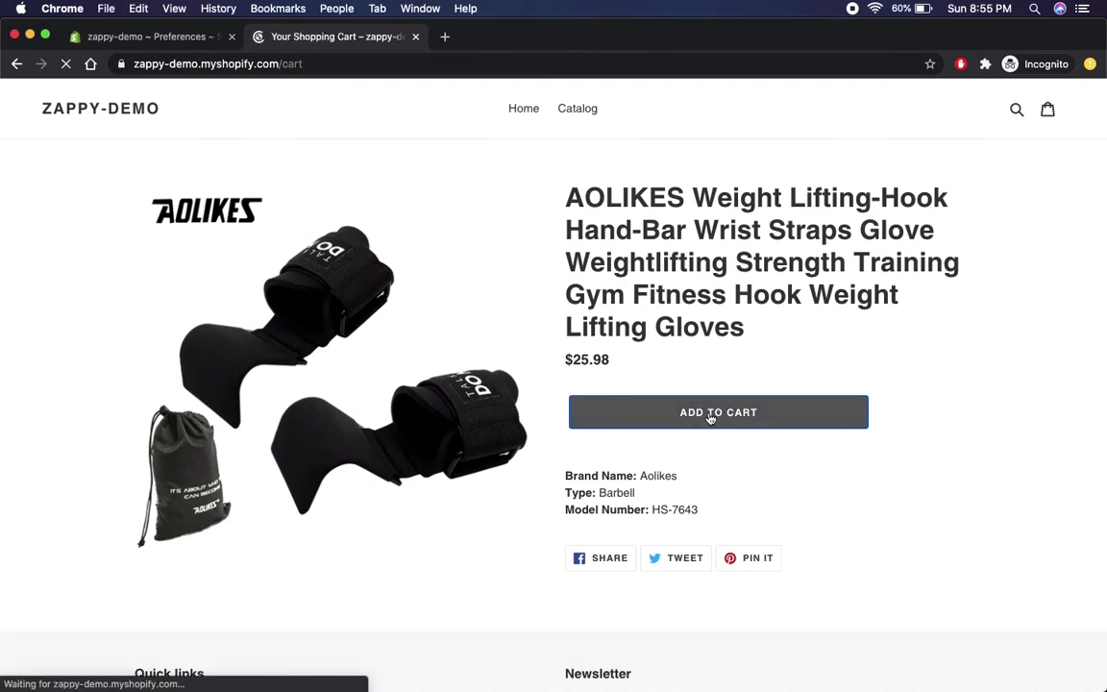
{"action": "scroll", "coordinate": [632, 538], "scroll_direction": "down", "scroll_amount": 1}
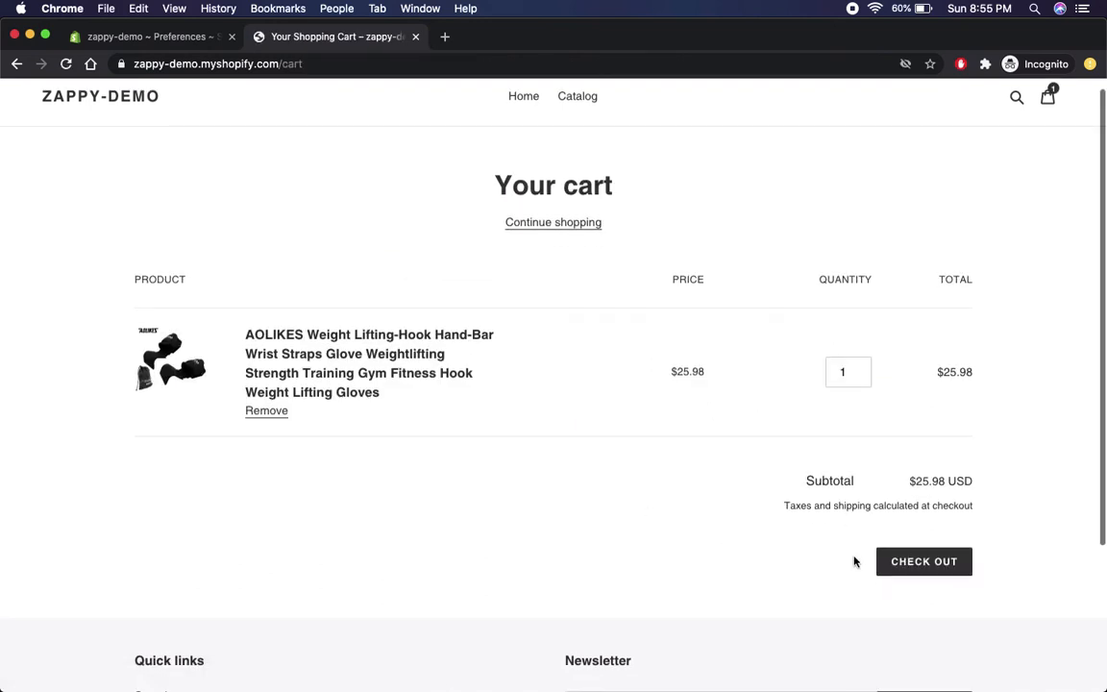
{"action": "left_click", "coordinate": [915, 574]}
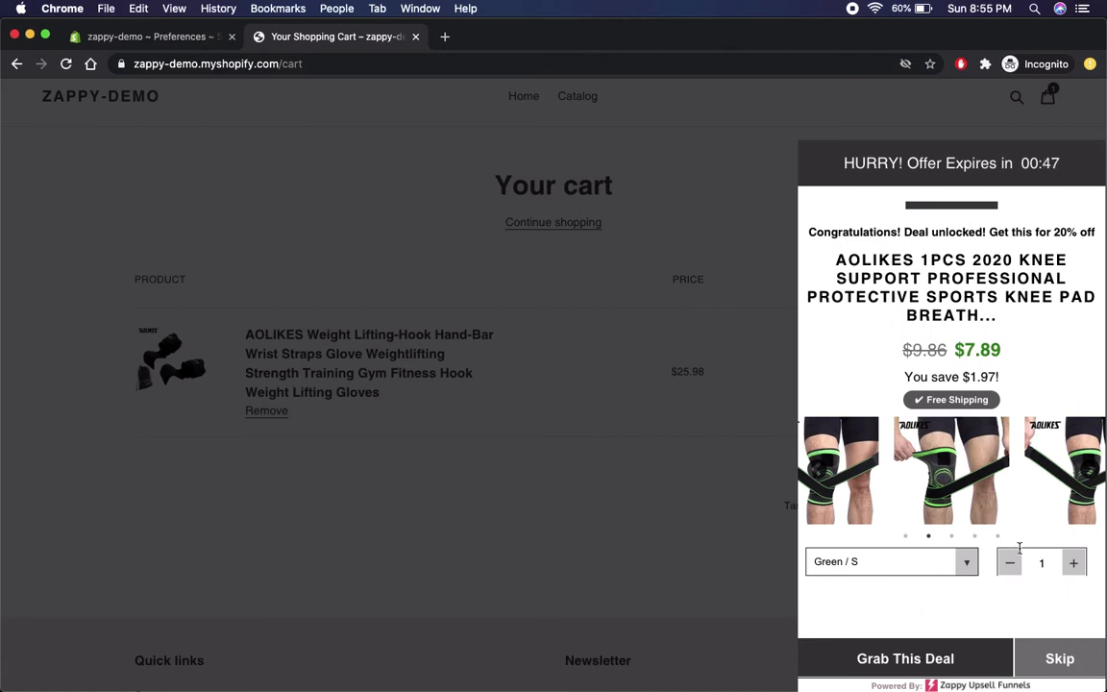
Step: Collapse and reopen the upsell widget in the cart, and accept the Green / S knee support deal
{"action": "left_click", "coordinate": [981, 173]}
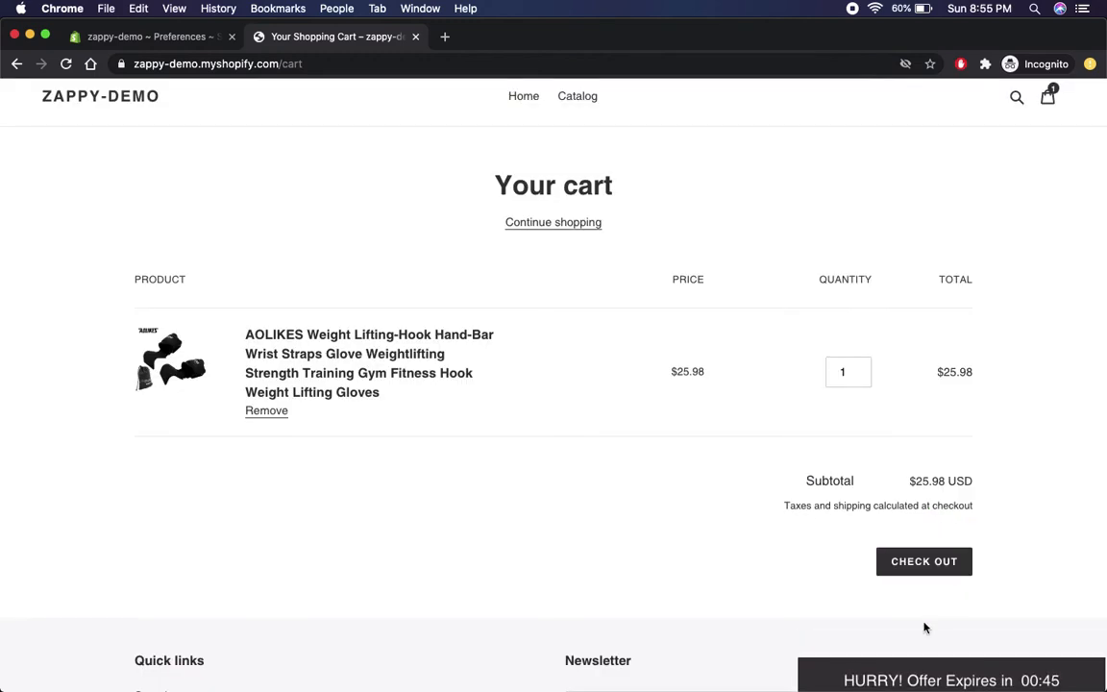
{"action": "left_click", "coordinate": [921, 677]}
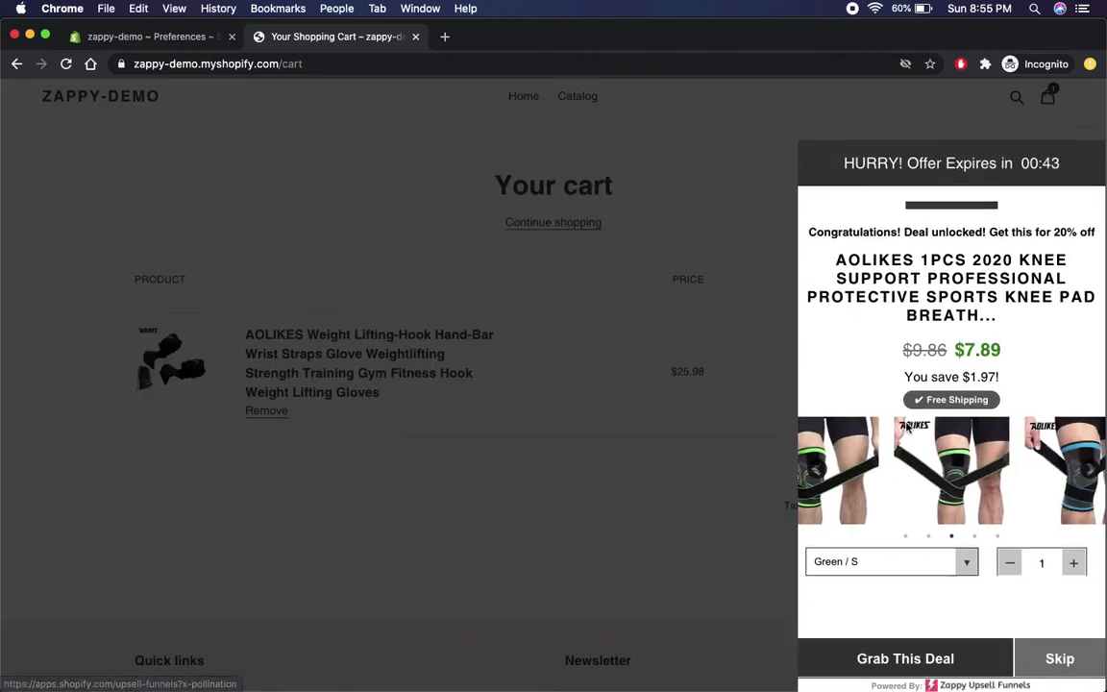
{"action": "left_click", "coordinate": [867, 655]}
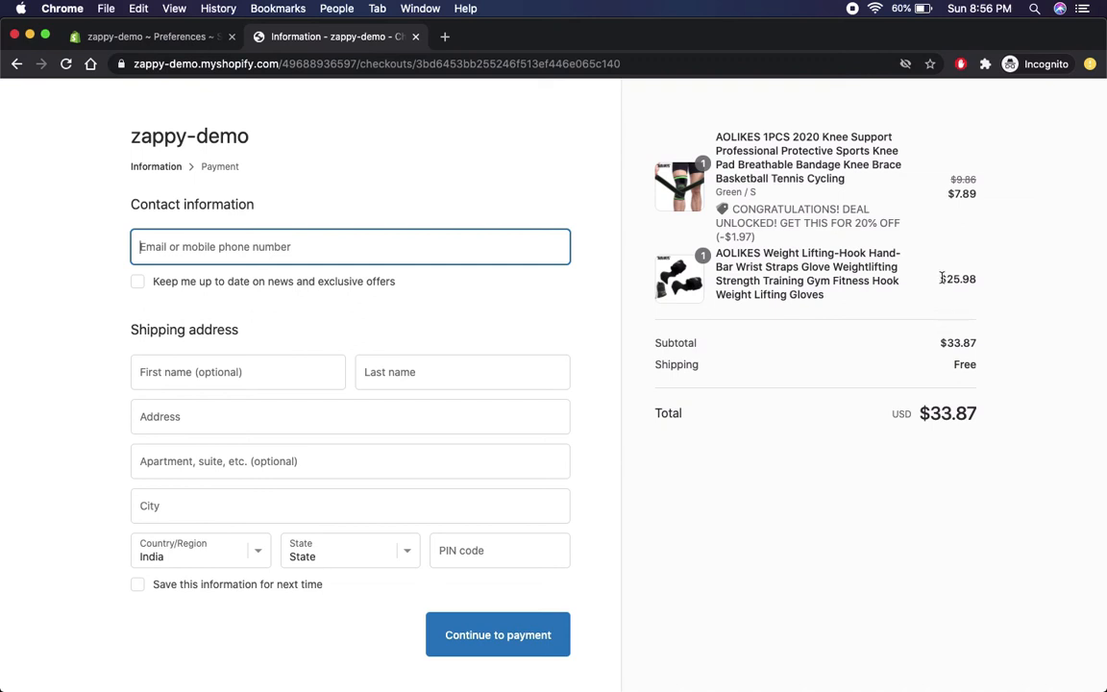
Step: Examine the prices in the checkout's order summary and close the storefront page
{"action": "left_click_drag", "start_coordinate": [942, 280], "coordinate": [985, 281]}
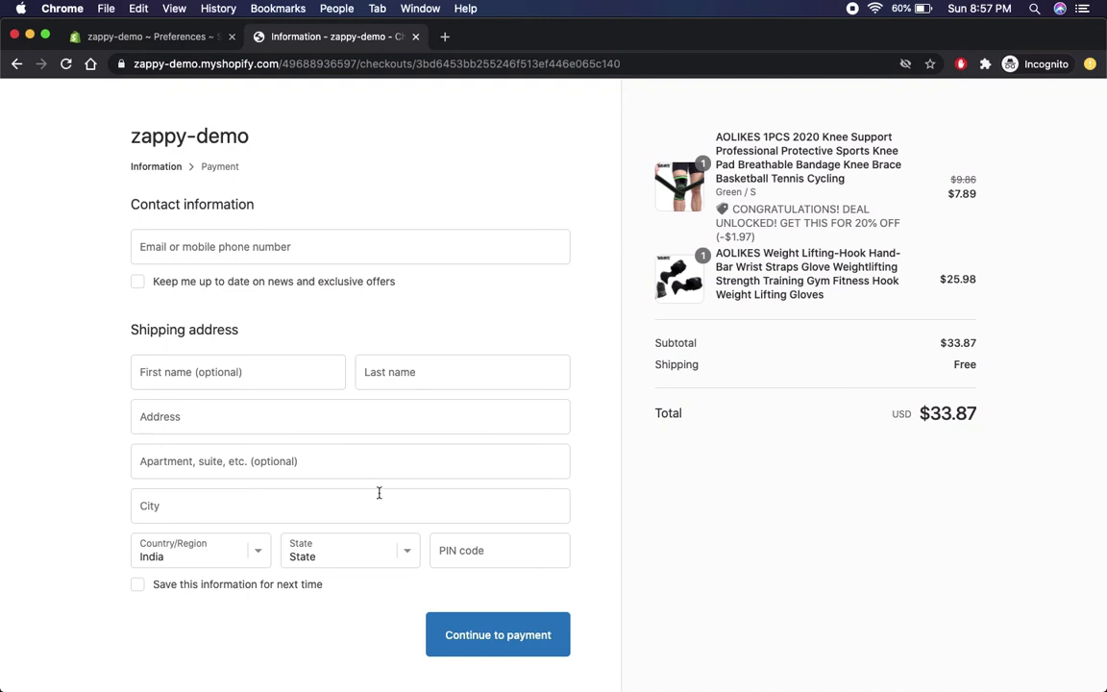
{"action": "left_click", "coordinate": [480, 635]}
{"action": "left_click", "coordinate": [416, 37]}
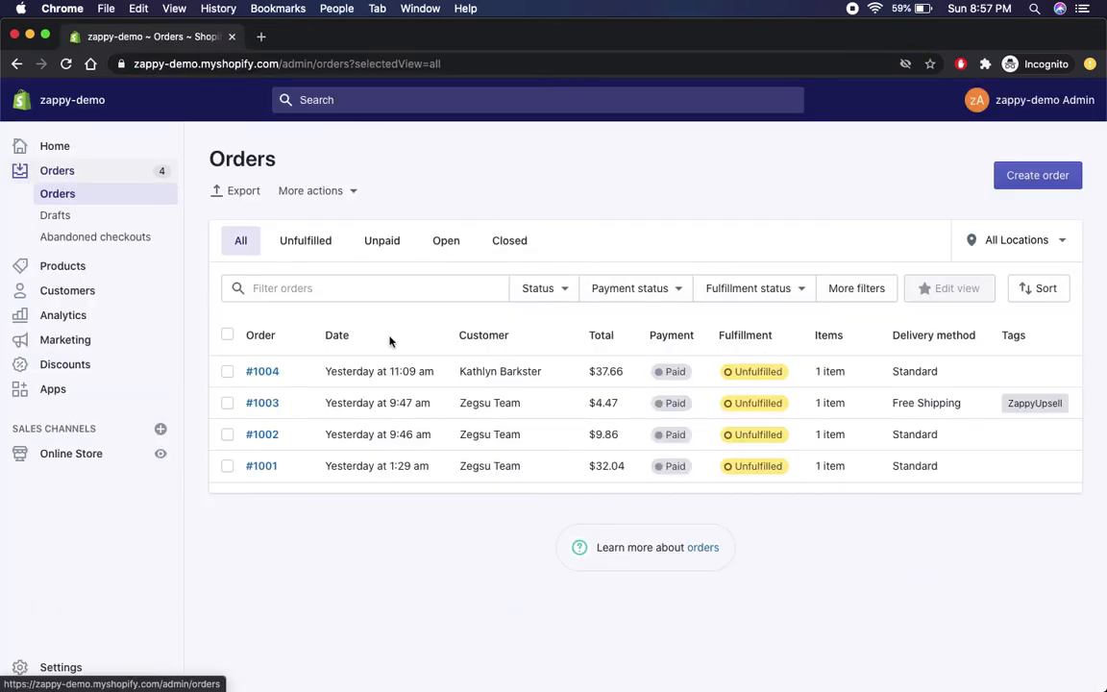
Step: Open the most recent order from the orders list and view its order status page to check the thank-you-page upsell
{"action": "left_click", "coordinate": [263, 375]}
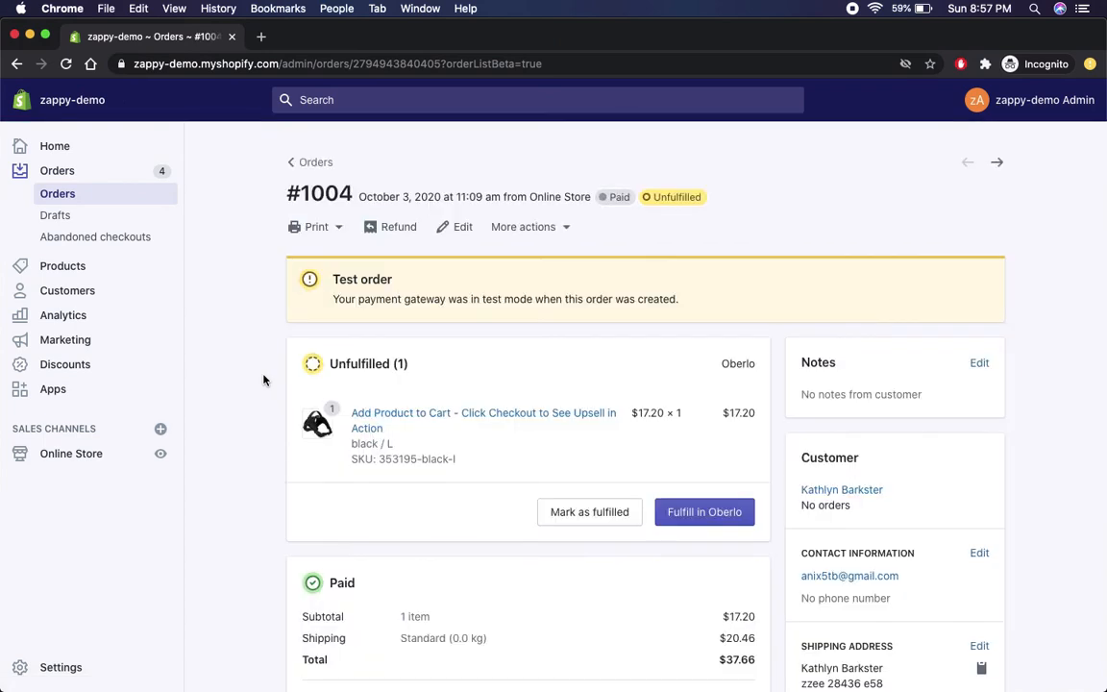
{"action": "scroll", "coordinate": [264, 378], "scroll_direction": "down", "scroll_amount": 2}
{"action": "scroll", "coordinate": [291, 351], "scroll_direction": "up", "scroll_amount": 2}
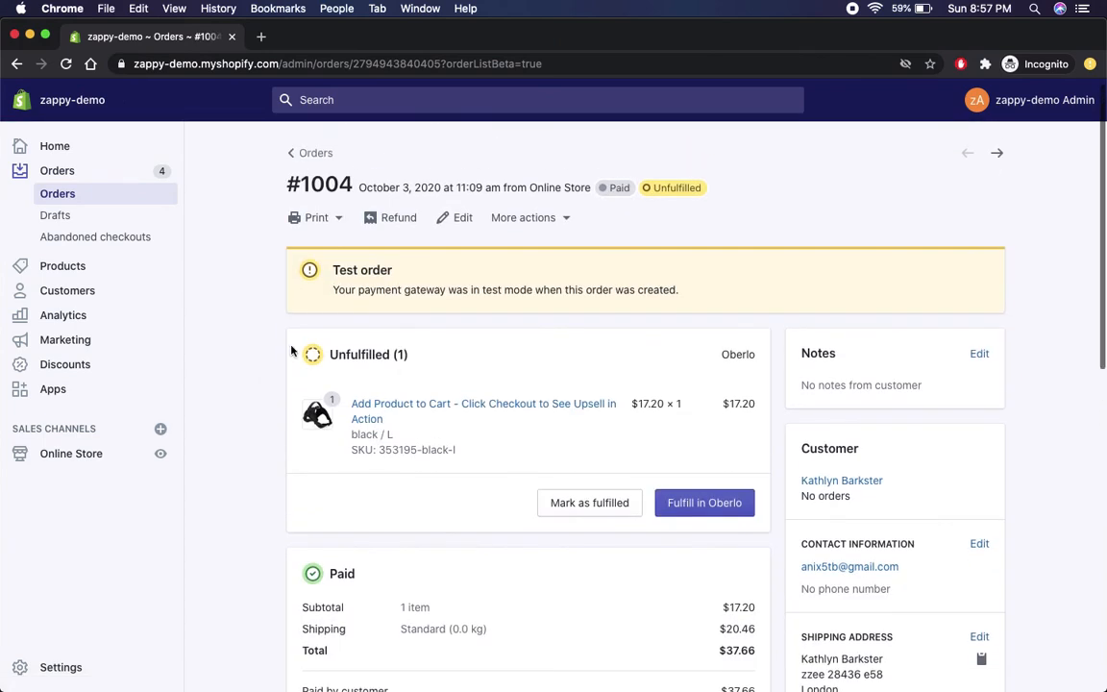
{"action": "left_click", "coordinate": [565, 221]}
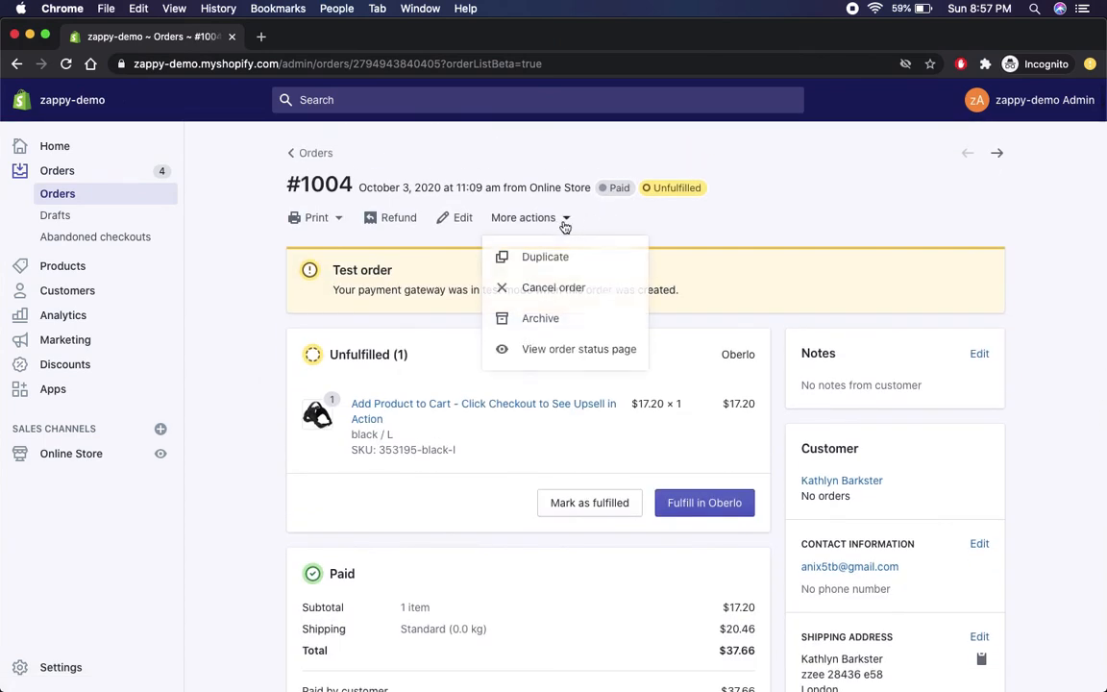
{"action": "left_click", "coordinate": [543, 351]}
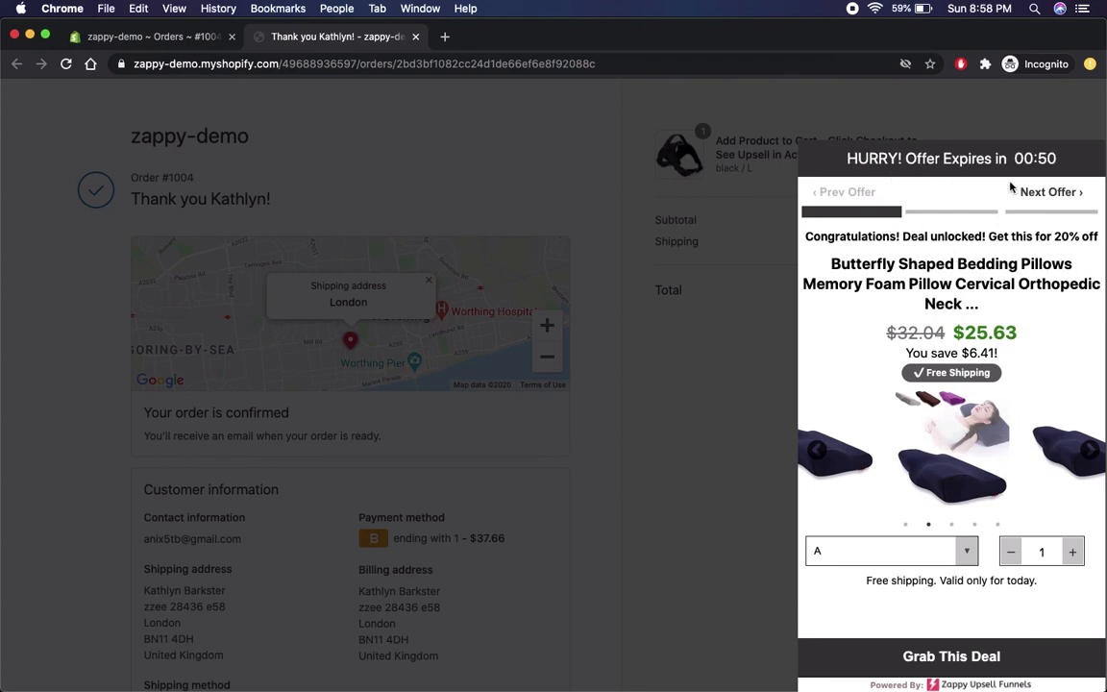
Step: Browse the thank-you-page upsell offers and accept the Butterfly Shaped Bedding Pillows deal with variant A and quantity 1
{"action": "left_click", "coordinate": [1042, 193]}
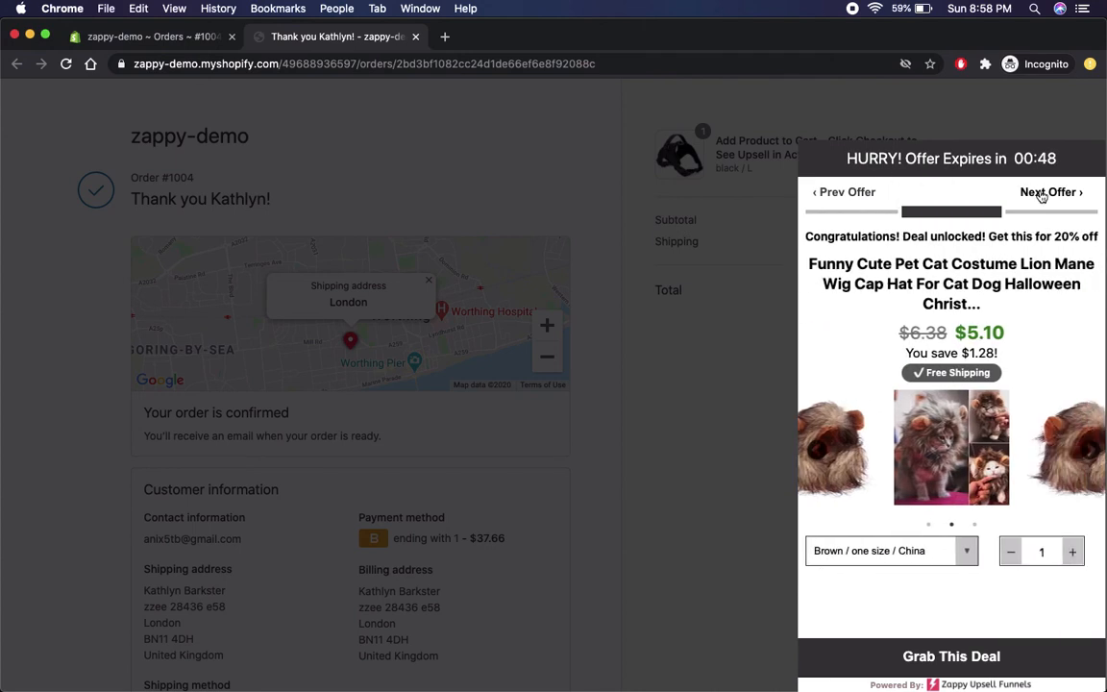
{"action": "left_click", "coordinate": [1042, 193]}
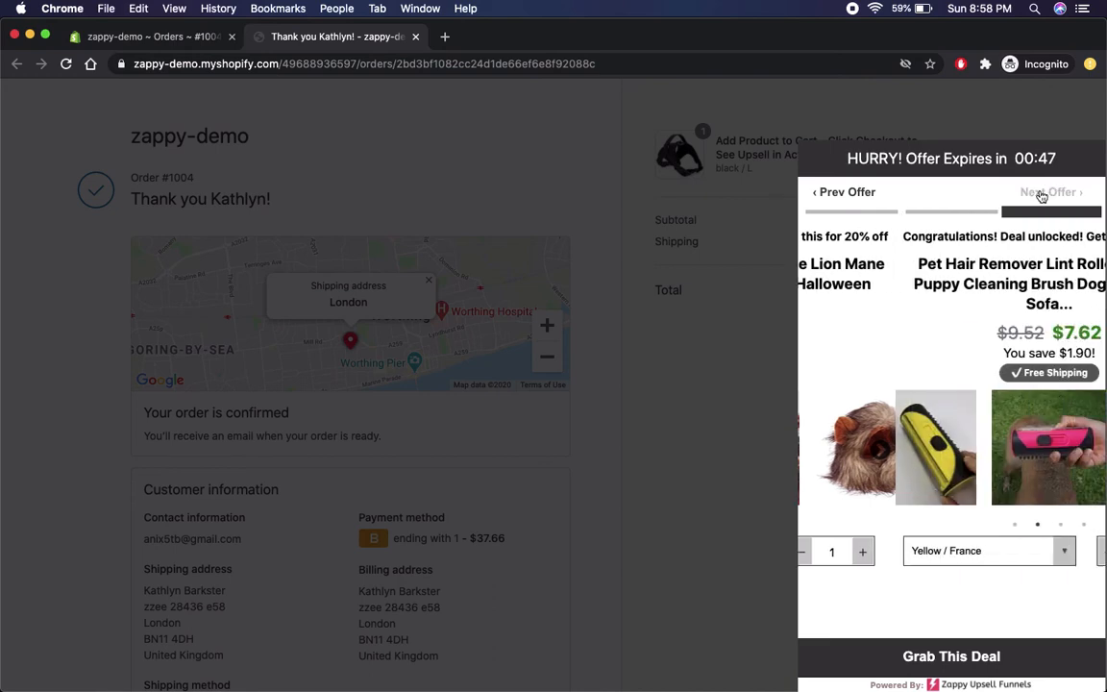
{"action": "left_click", "coordinate": [849, 199]}
{"action": "left_click", "coordinate": [850, 199]}
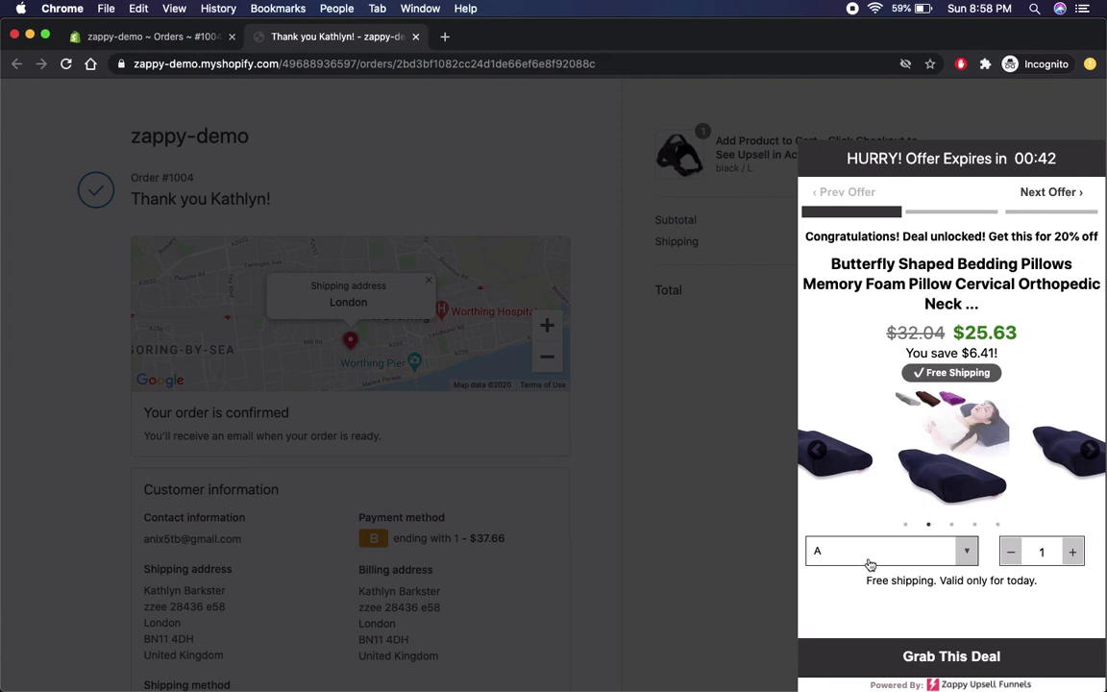
{"action": "left_click", "coordinate": [911, 657]}
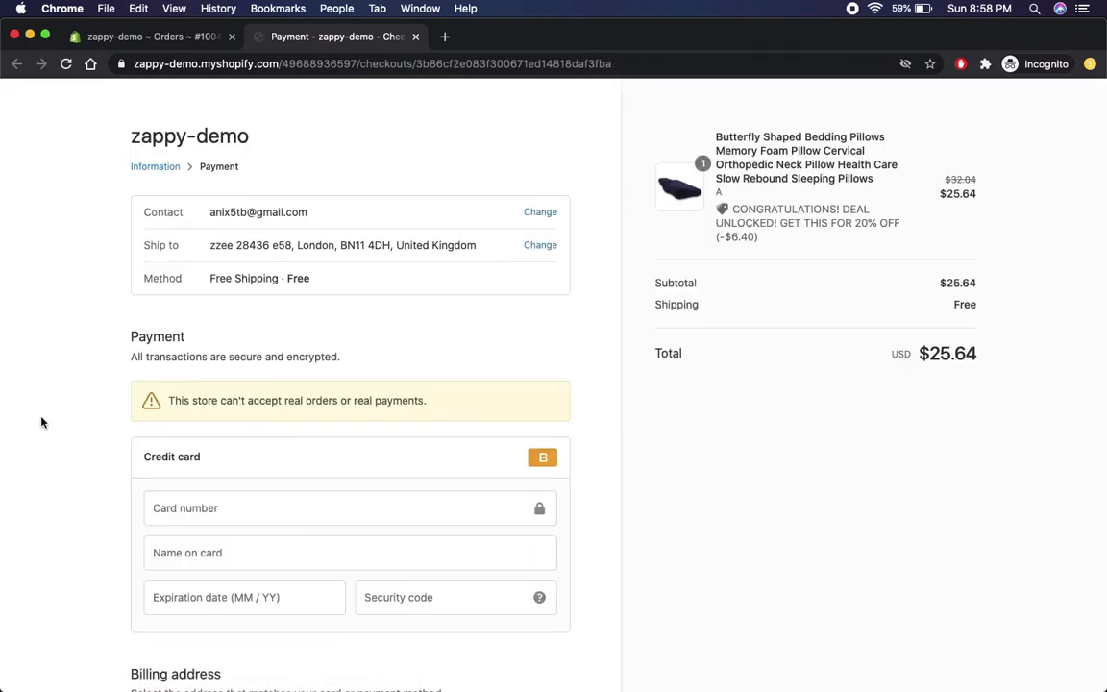
Step: Examine the discounted price, free shipping and payment form in the upsell checkout, and close the page
{"action": "scroll", "coordinate": [40, 420], "scroll_direction": "down", "scroll_amount": 1}
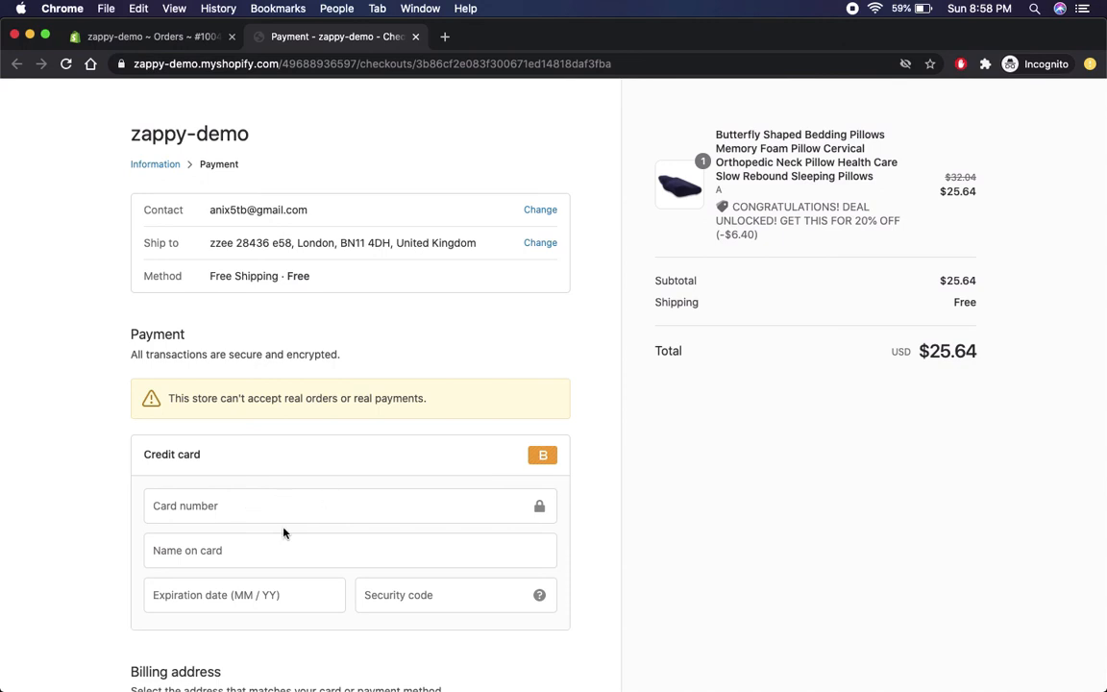
{"action": "scroll", "coordinate": [104, 524], "scroll_direction": "down", "scroll_amount": 5}
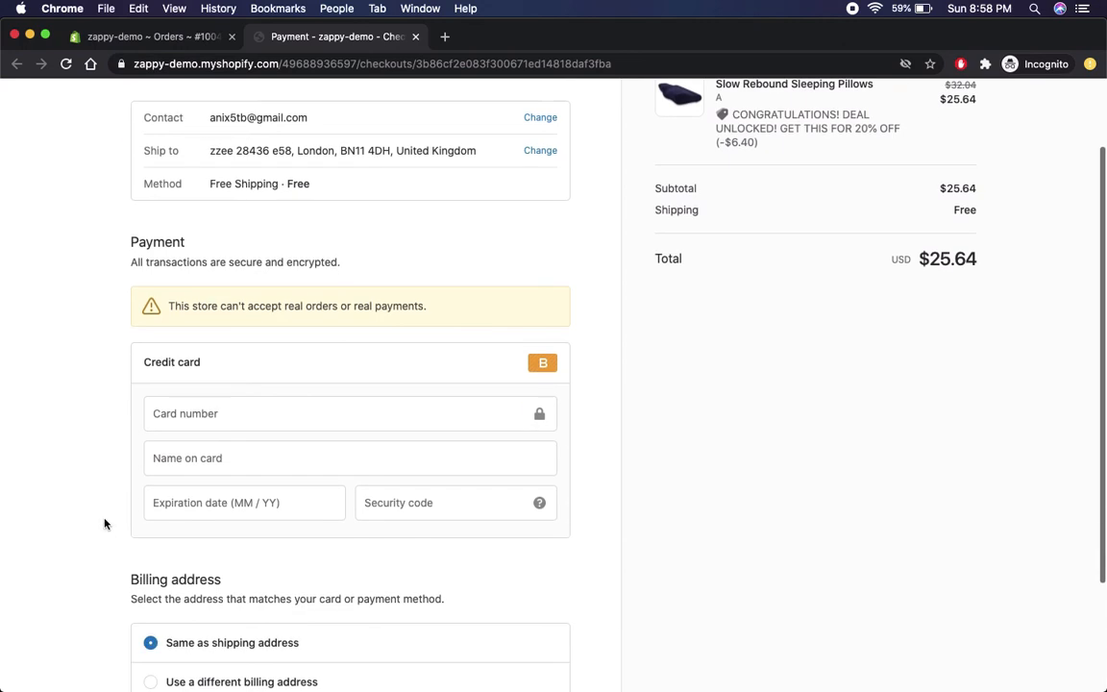
{"action": "scroll", "coordinate": [705, 419], "scroll_direction": "up", "scroll_amount": 5}
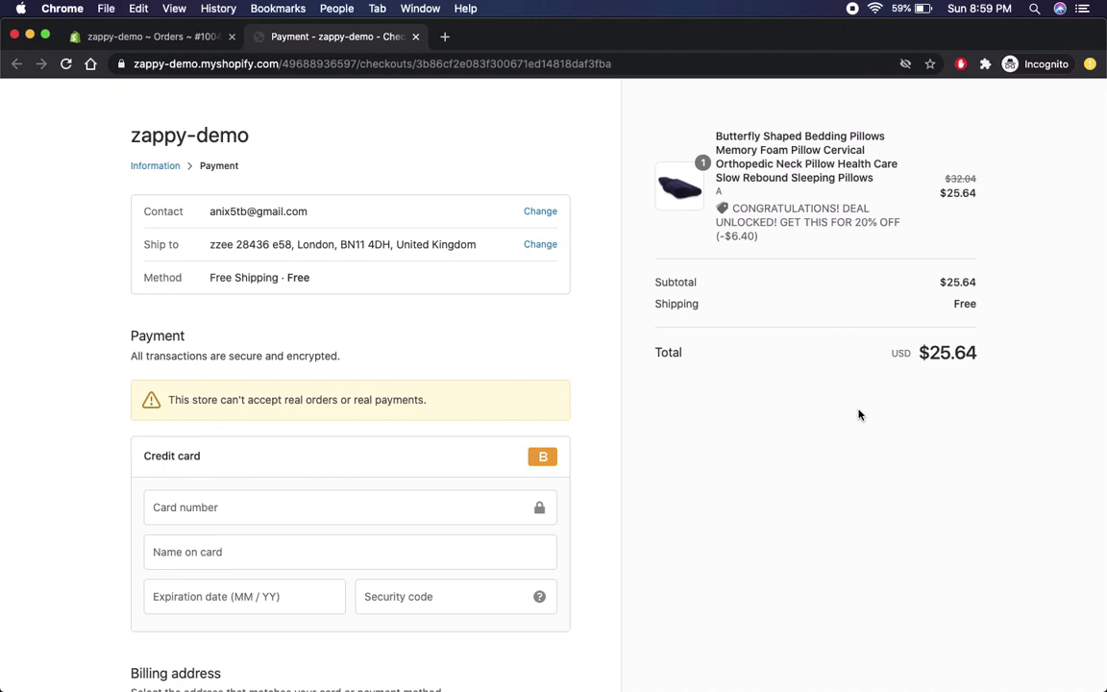
{"action": "key", "text": "super+w"}
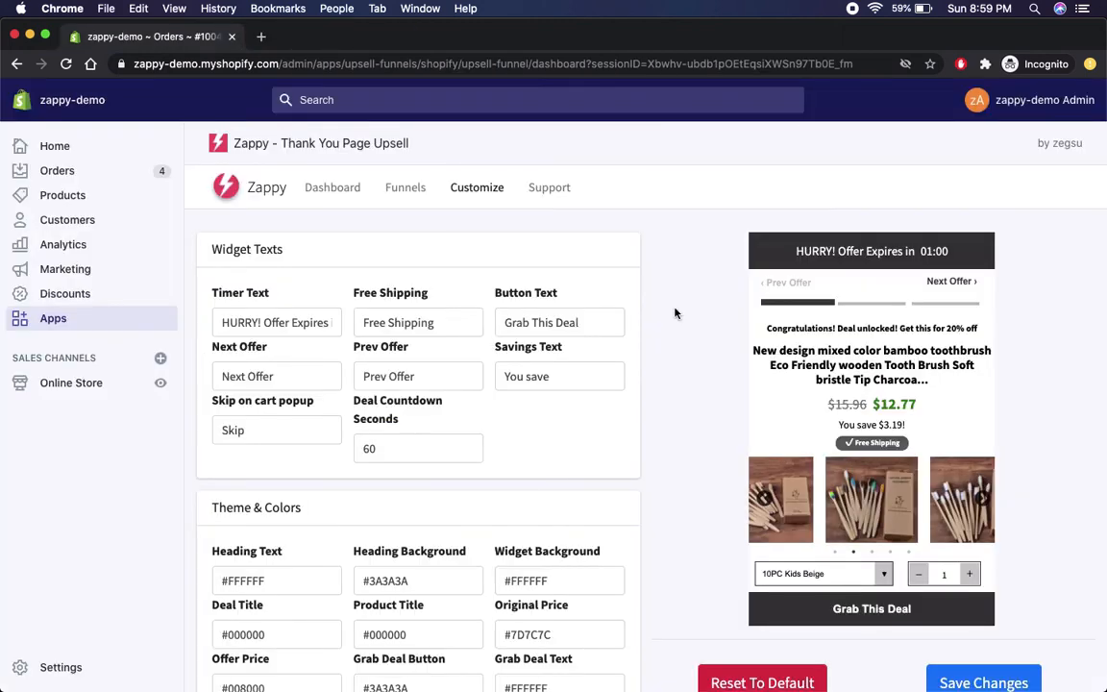
Step: Review the widget text and theme color settings on Zappy's Customize page
{"action": "scroll", "coordinate": [675, 313], "scroll_direction": "down", "scroll_amount": 2}
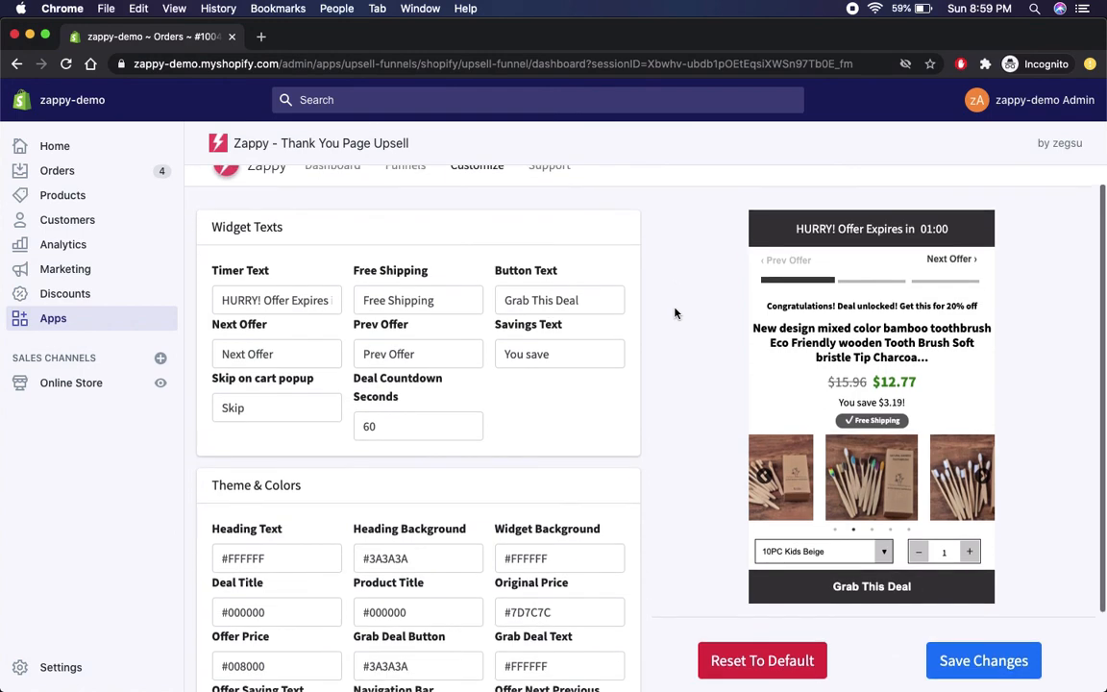
{"action": "scroll", "coordinate": [675, 312], "scroll_direction": "up", "scroll_amount": 2}
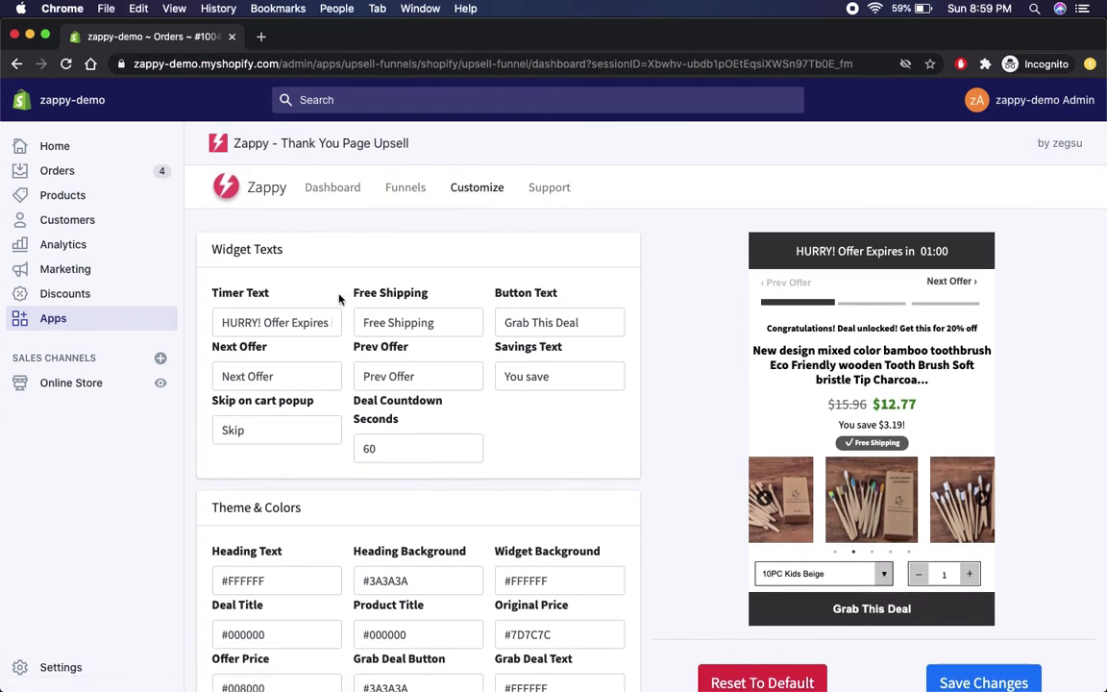
{"action": "scroll", "coordinate": [434, 414], "scroll_direction": "down", "scroll_amount": 5}
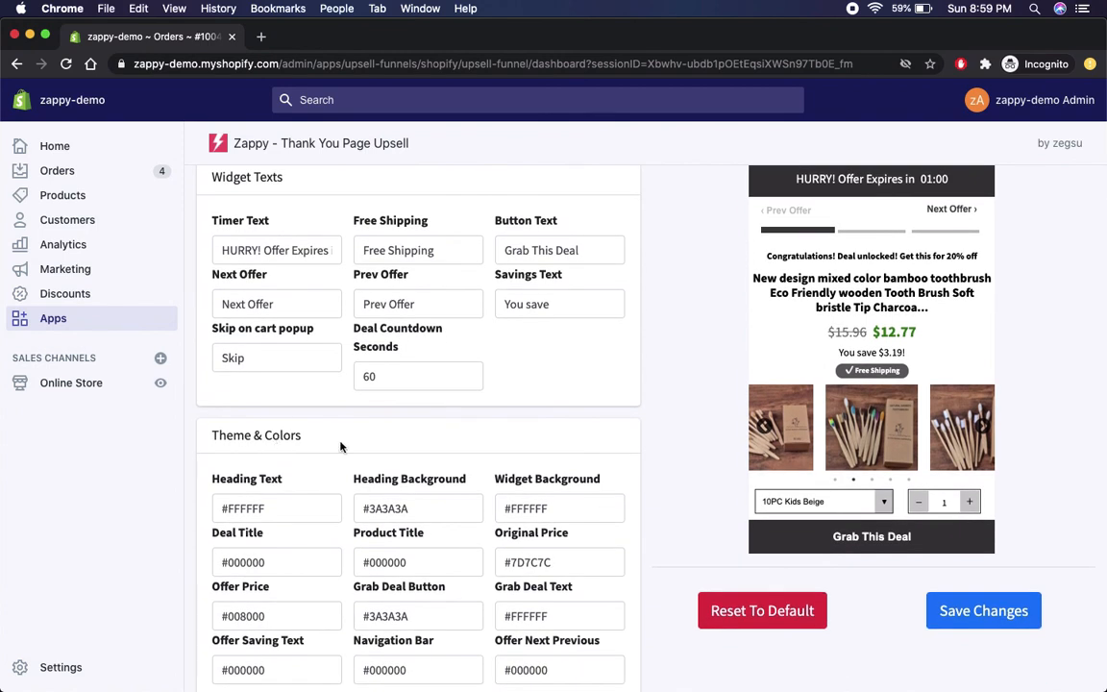
{"action": "scroll", "coordinate": [612, 355], "scroll_direction": "up", "scroll_amount": 4}
{"action": "scroll", "coordinate": [625, 360], "scroll_direction": "down", "scroll_amount": 3}
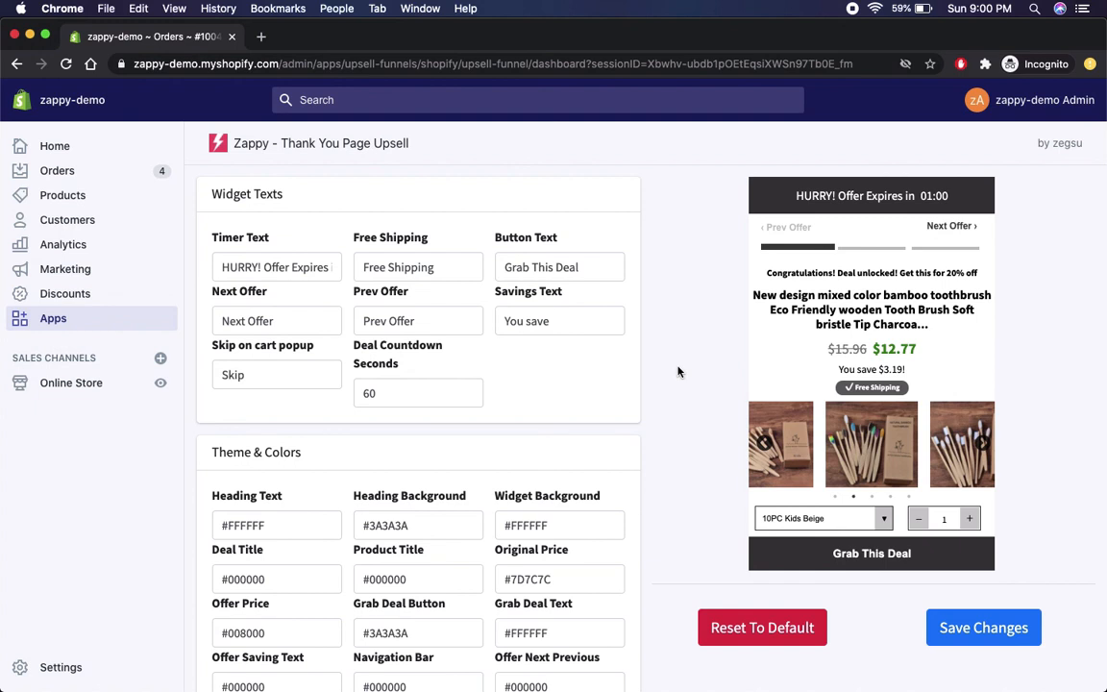
Step: Try different purple shades for the Grab Deal Button color, ending with #7760C0
{"action": "scroll", "coordinate": [678, 372], "scroll_direction": "down", "scroll_amount": 1}
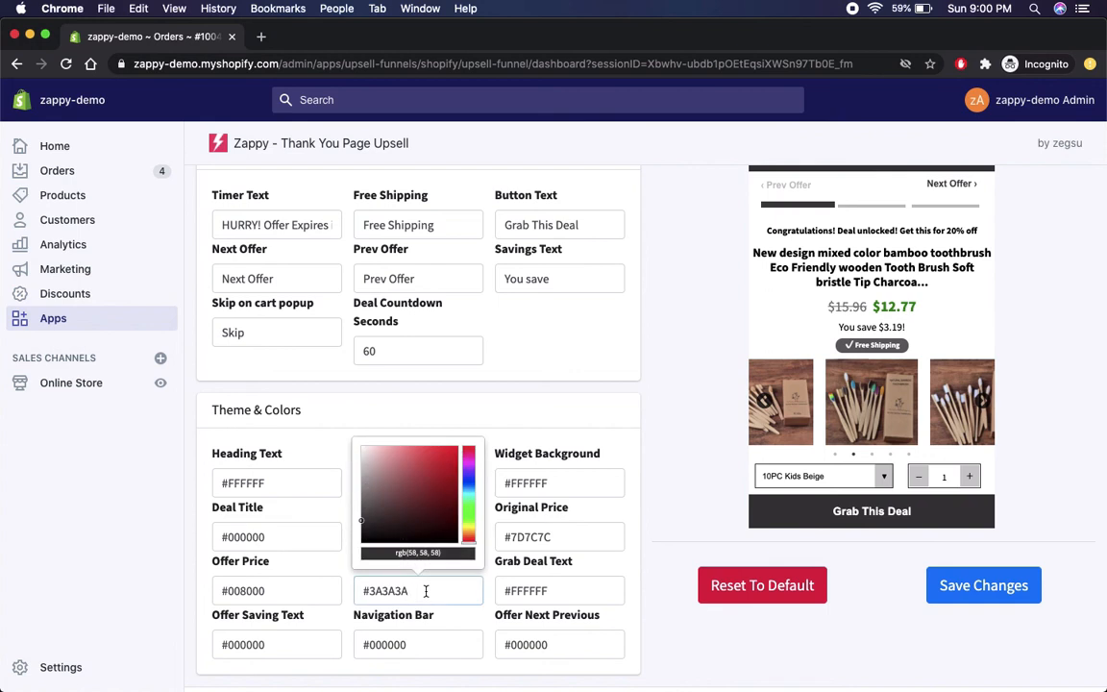
{"action": "left_click", "coordinate": [470, 475]}
{"action": "left_click", "coordinate": [438, 486]}
{"action": "left_click", "coordinate": [410, 482]}
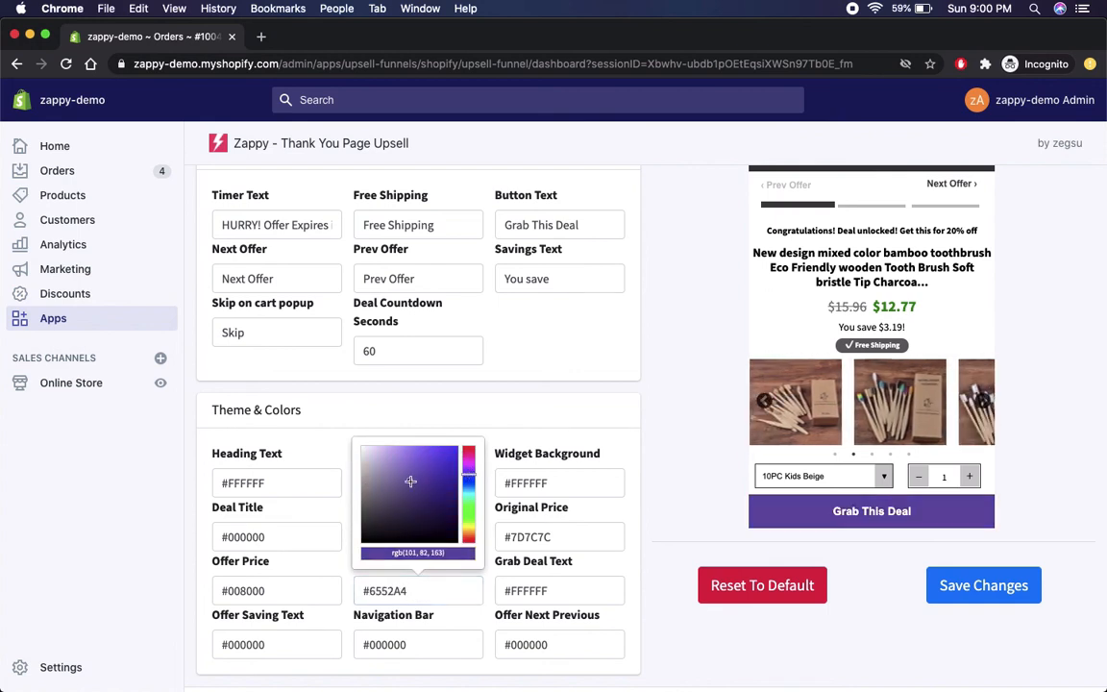
{"action": "left_click", "coordinate": [439, 459]}
{"action": "left_click", "coordinate": [382, 452]}
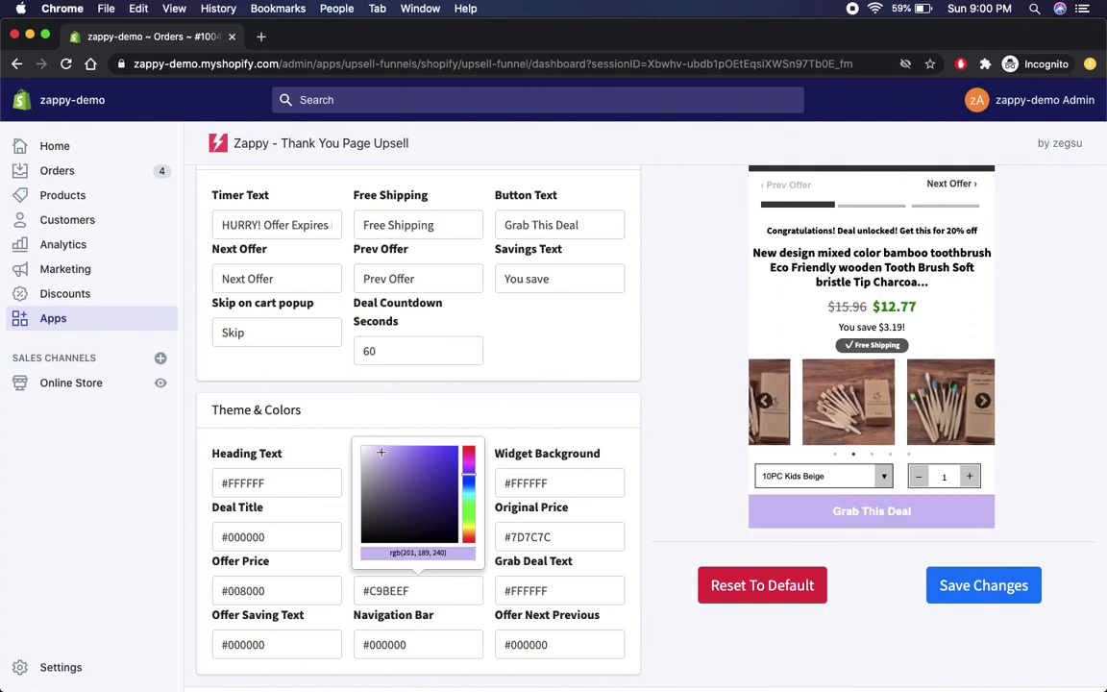
{"action": "left_click", "coordinate": [378, 468]}
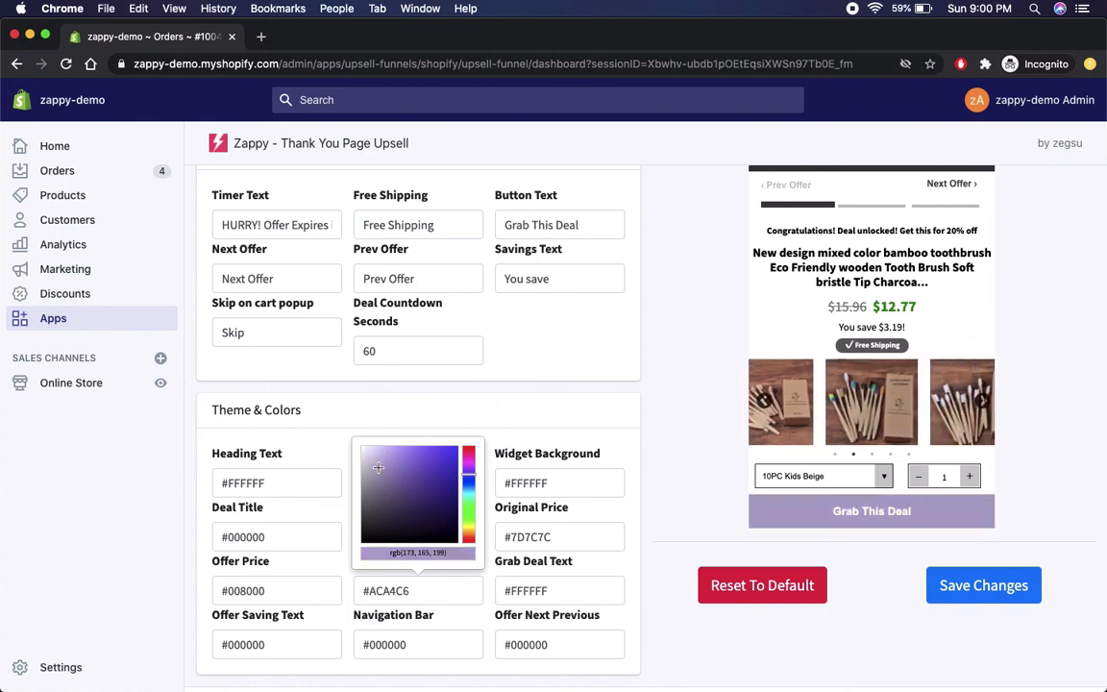
{"action": "left_click", "coordinate": [410, 469]}
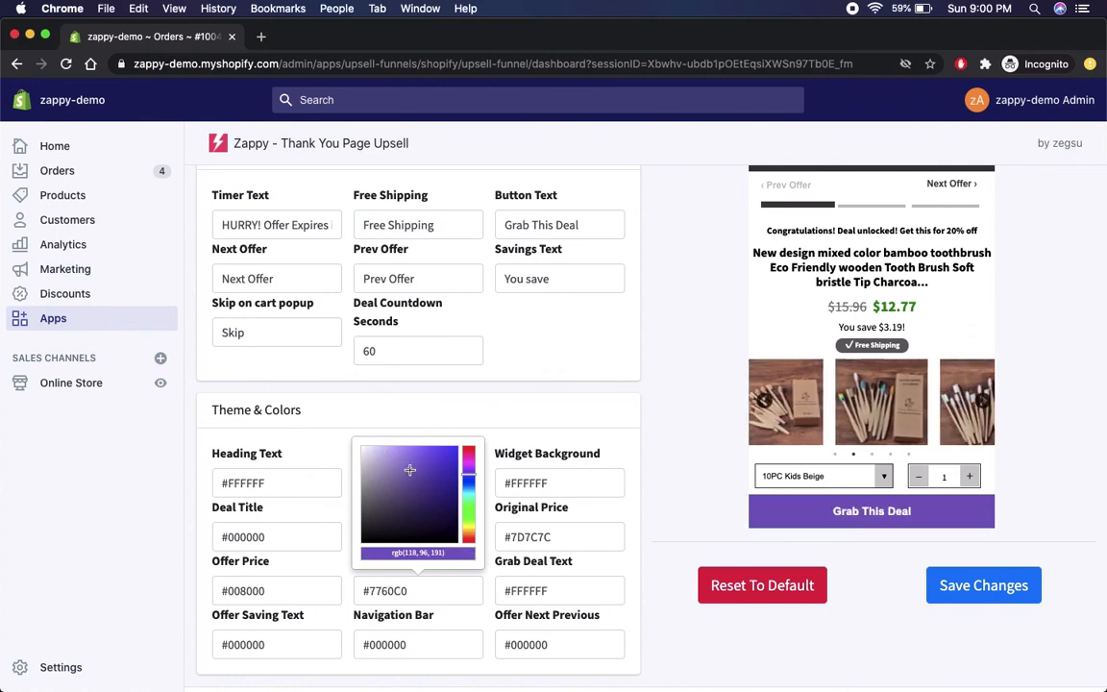
Step: Set the Grab Deal Button color back to #3A3A3A
{"action": "left_click", "coordinate": [429, 584]}
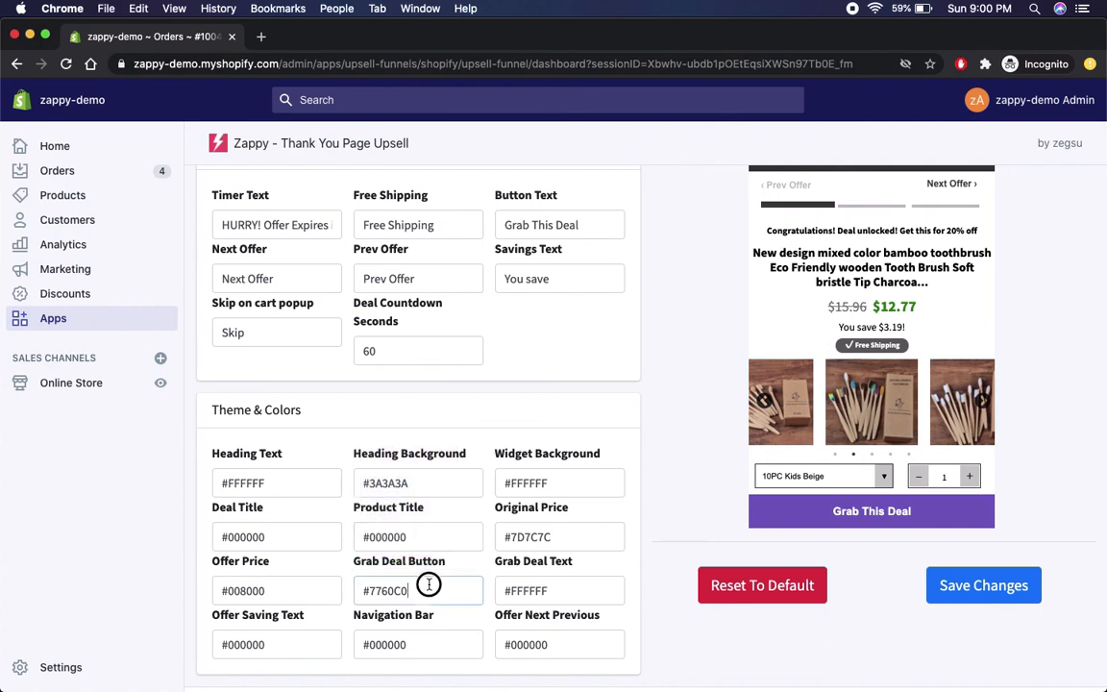
{"action": "double_click", "coordinate": [440, 585]}
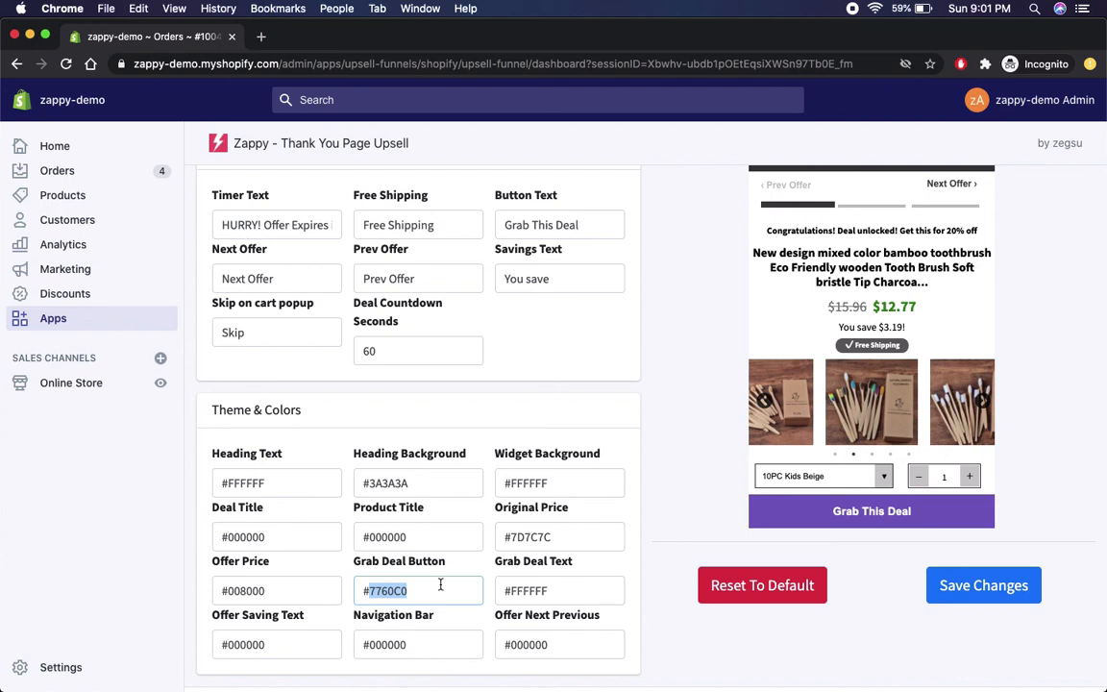
{"action": "type", "text": "3A3A3A"}
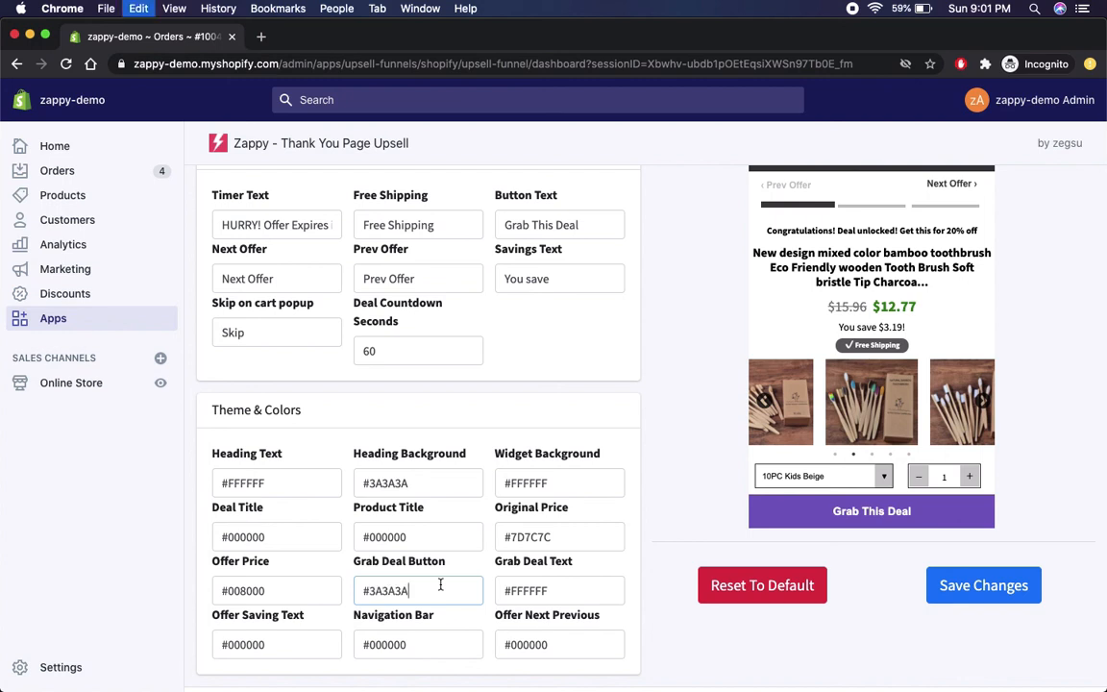
{"action": "left_click", "coordinate": [686, 516]}
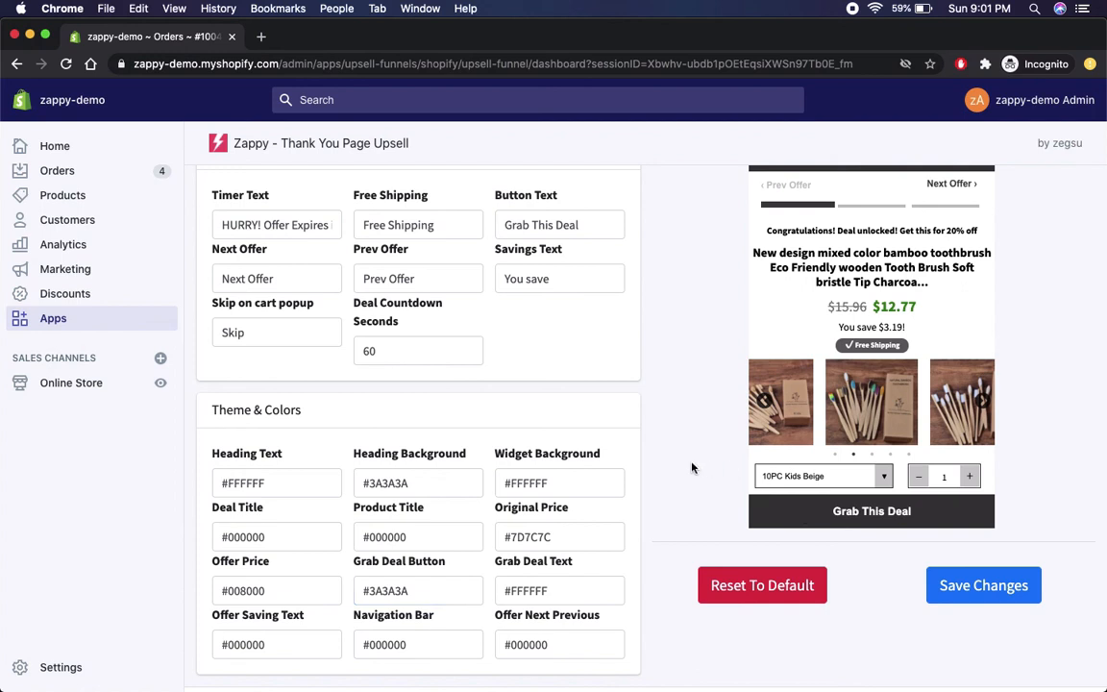
Step: Change the upsell widget's button text to "BUY NOW"
{"action": "scroll", "coordinate": [689, 464], "scroll_direction": "up", "scroll_amount": 2}
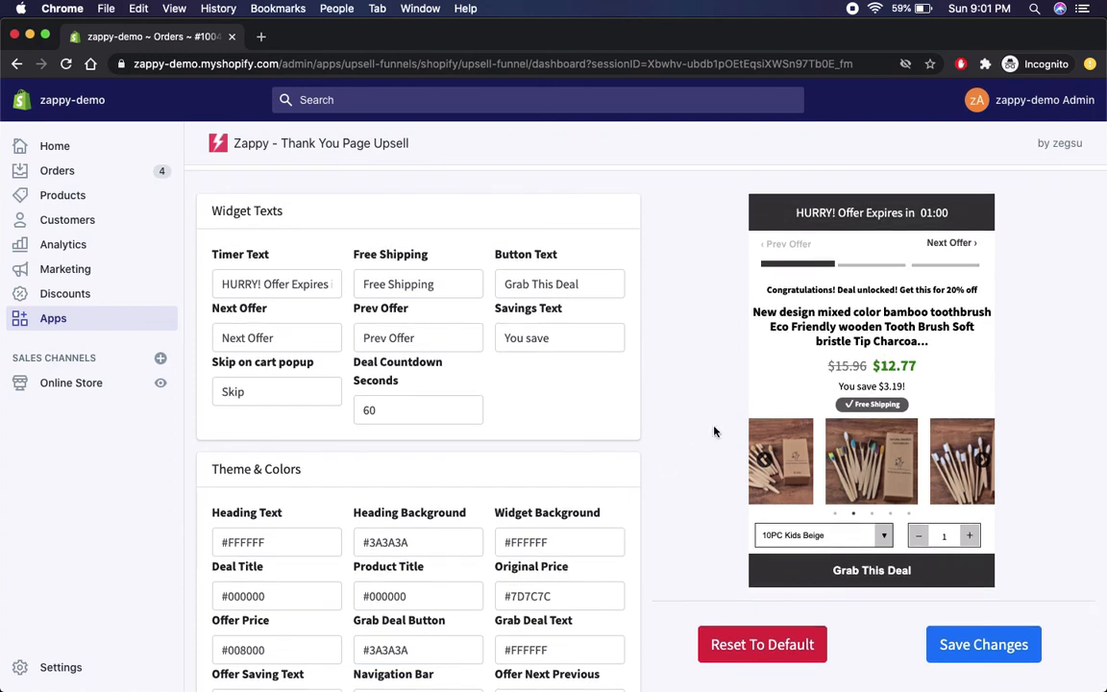
{"action": "scroll", "coordinate": [715, 432], "scroll_direction": "up", "scroll_amount": 1}
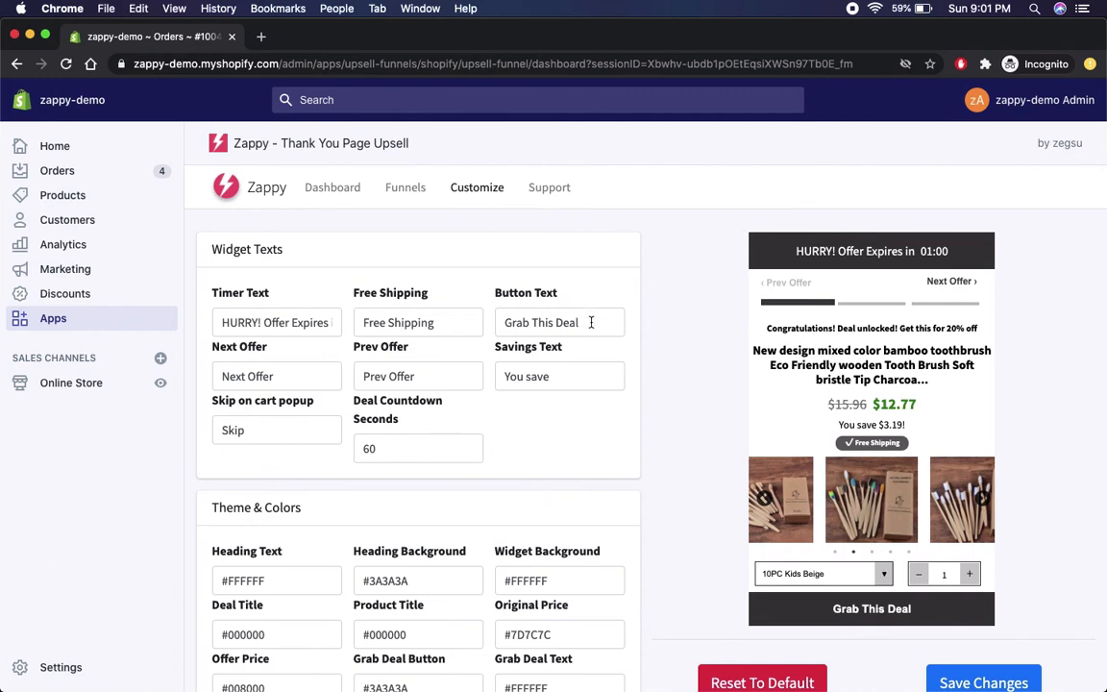
{"action": "left_click_drag", "start_coordinate": [593, 322], "coordinate": [499, 327]}
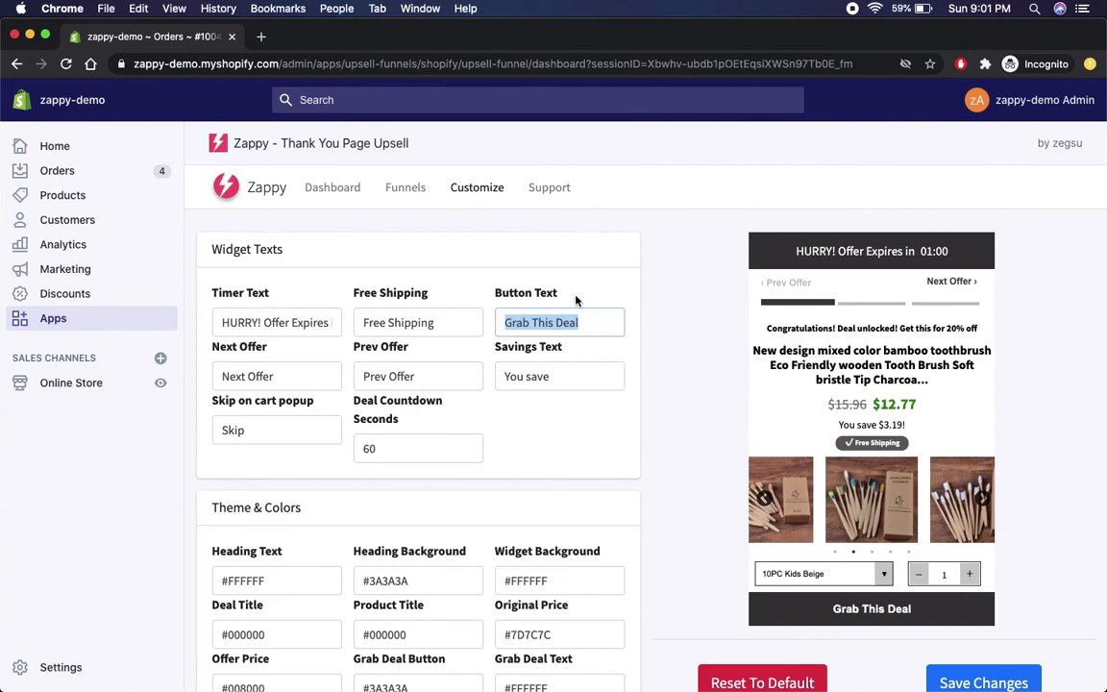
{"action": "type", "text": "BUY"}
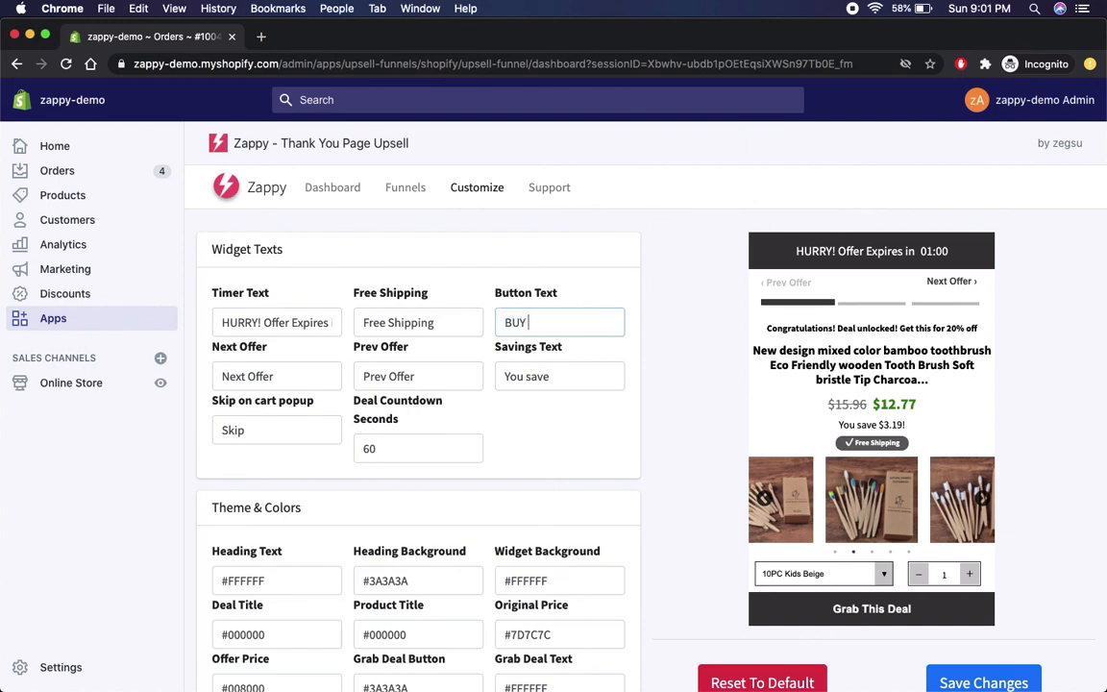
{"action": "type", "text": " NO"}
{"action": "key", "text": "BackSpace"}
{"action": "type", "text": "NOW"}
{"action": "left_click", "coordinate": [653, 460]}
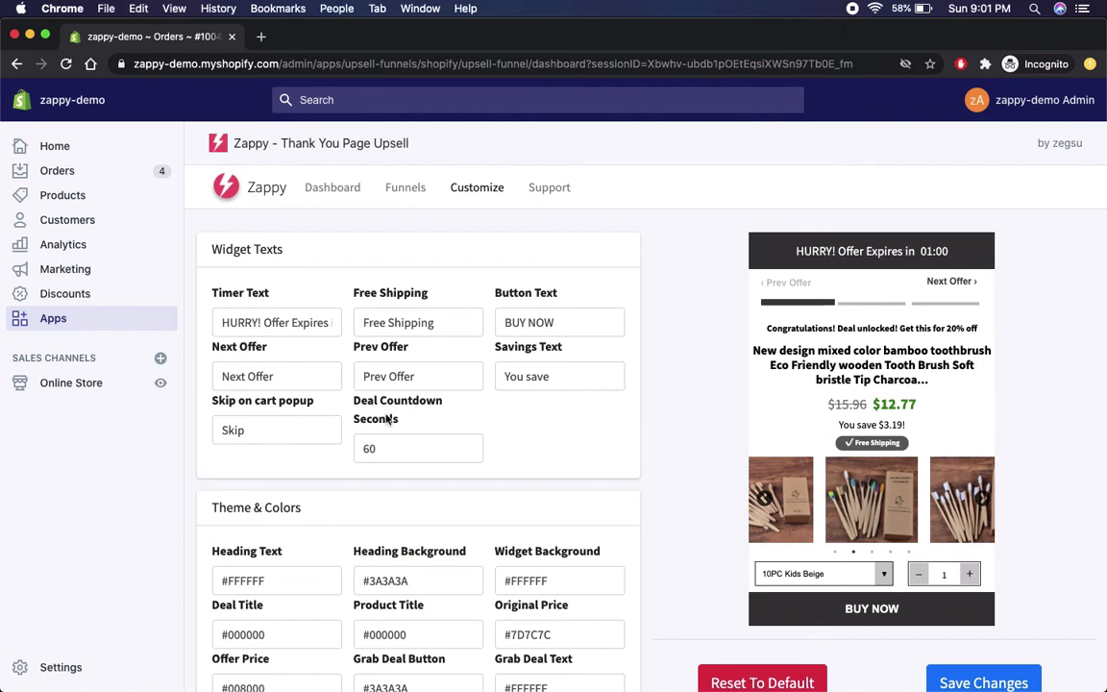
Step: Set the deal countdown to 300 seconds and check the widget preview
{"action": "left_click_drag", "start_coordinate": [391, 450], "coordinate": [333, 437]}
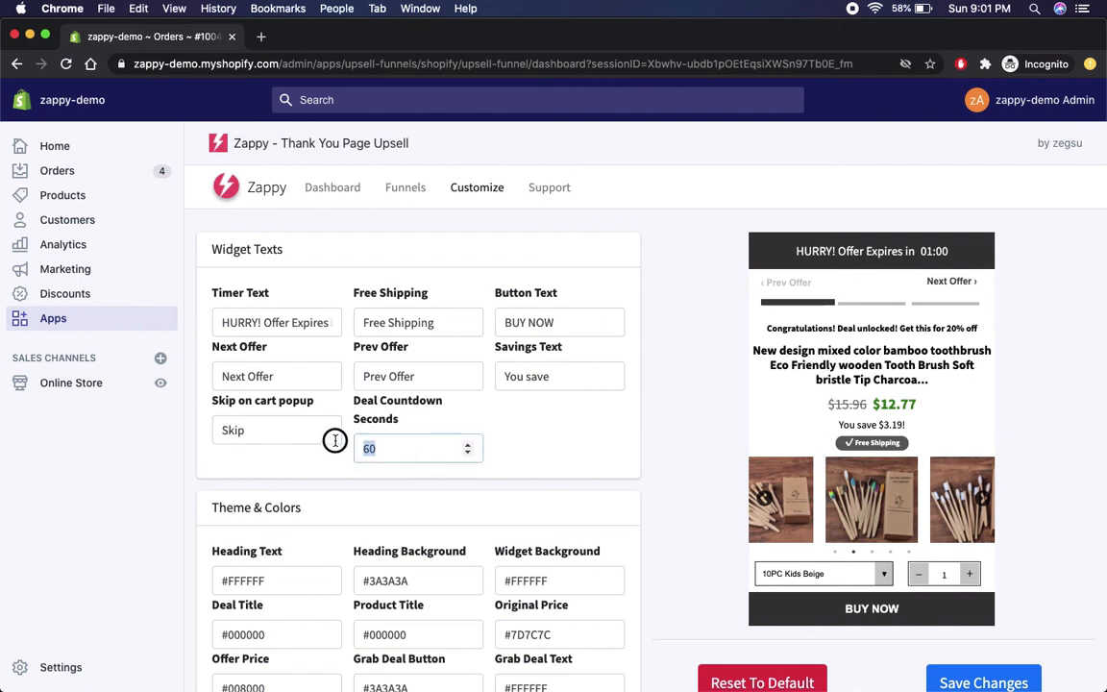
{"action": "type", "text": "300"}
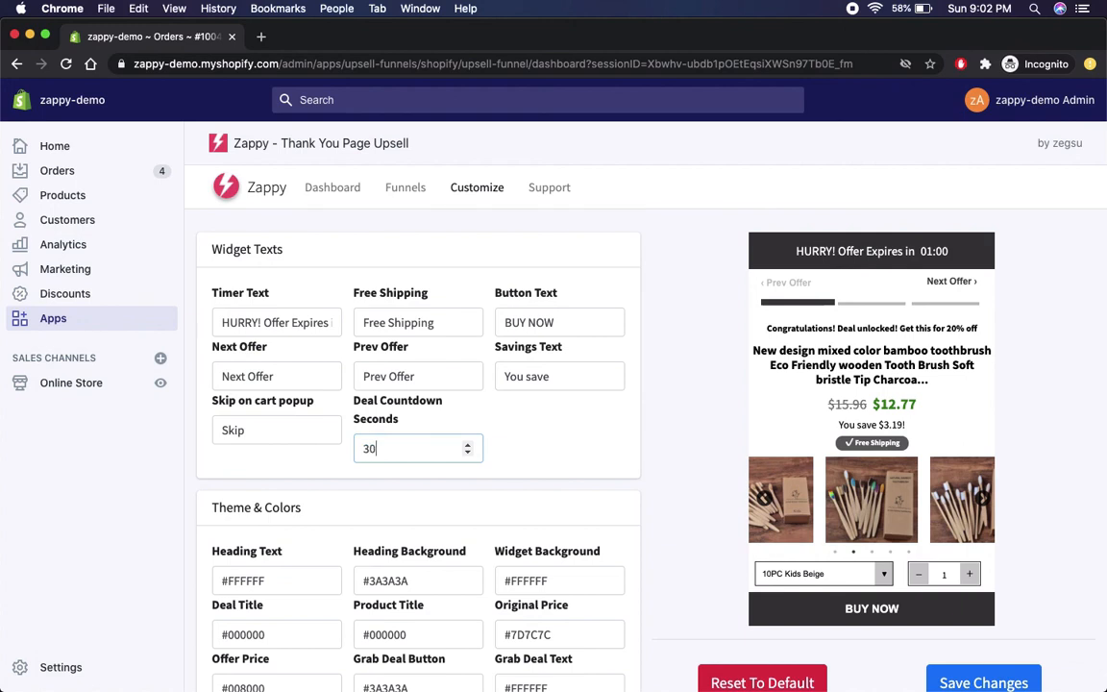
{"action": "left_click", "coordinate": [589, 441]}
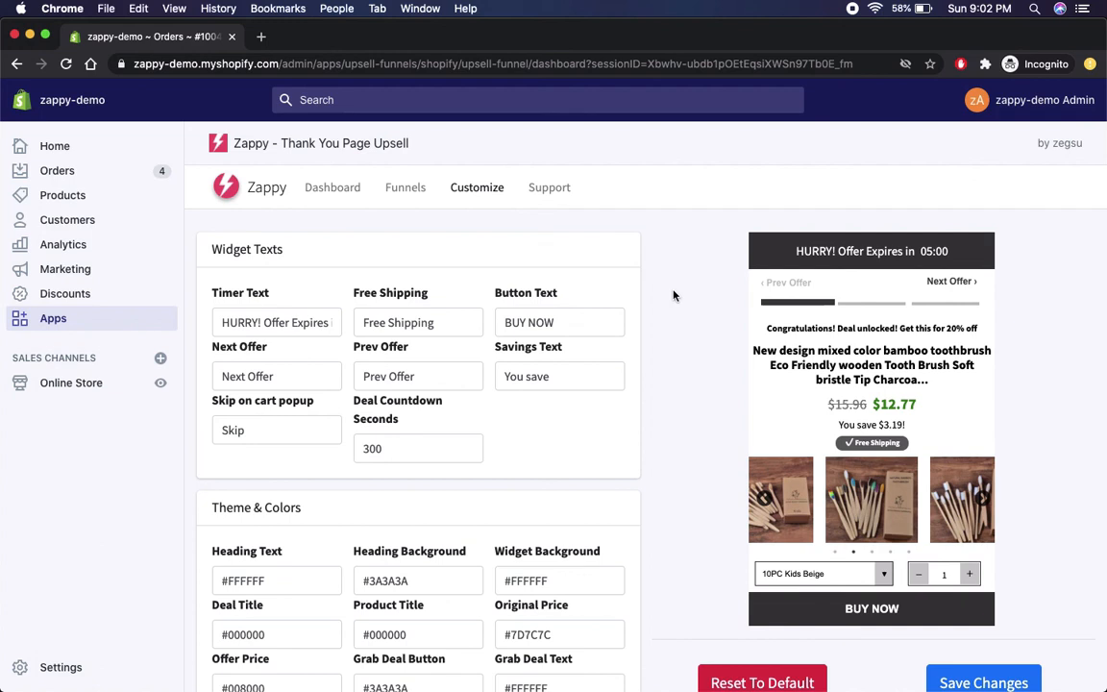
{"action": "scroll", "coordinate": [673, 295], "scroll_direction": "down", "scroll_amount": 1}
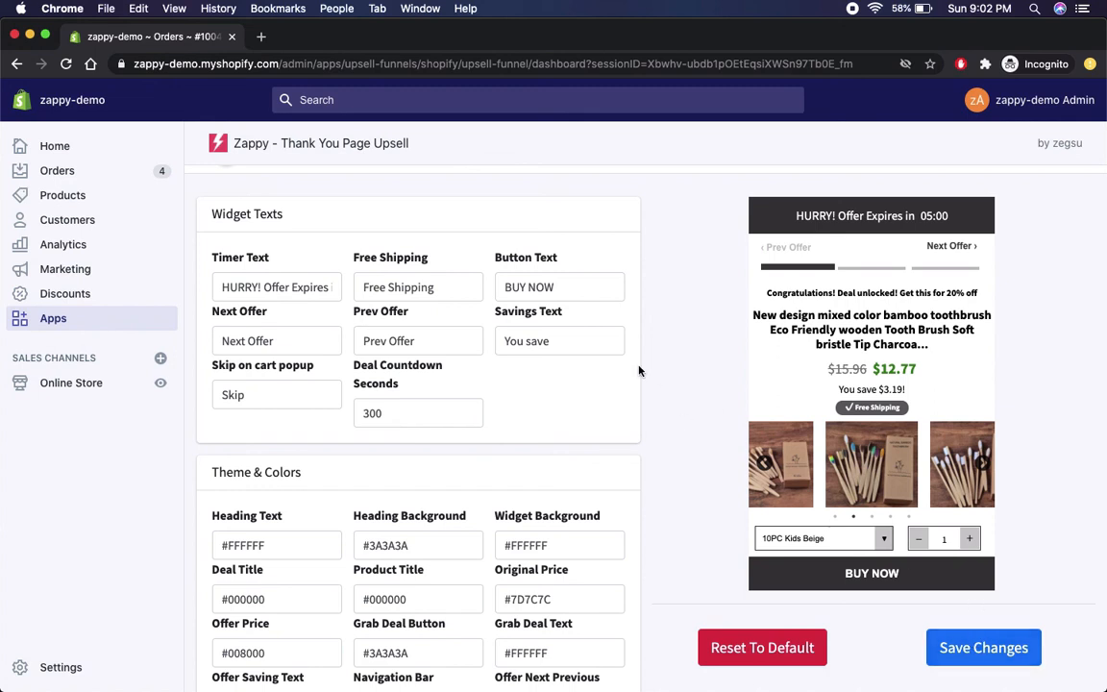
{"action": "scroll", "coordinate": [663, 404], "scroll_direction": "up", "scroll_amount": 1}
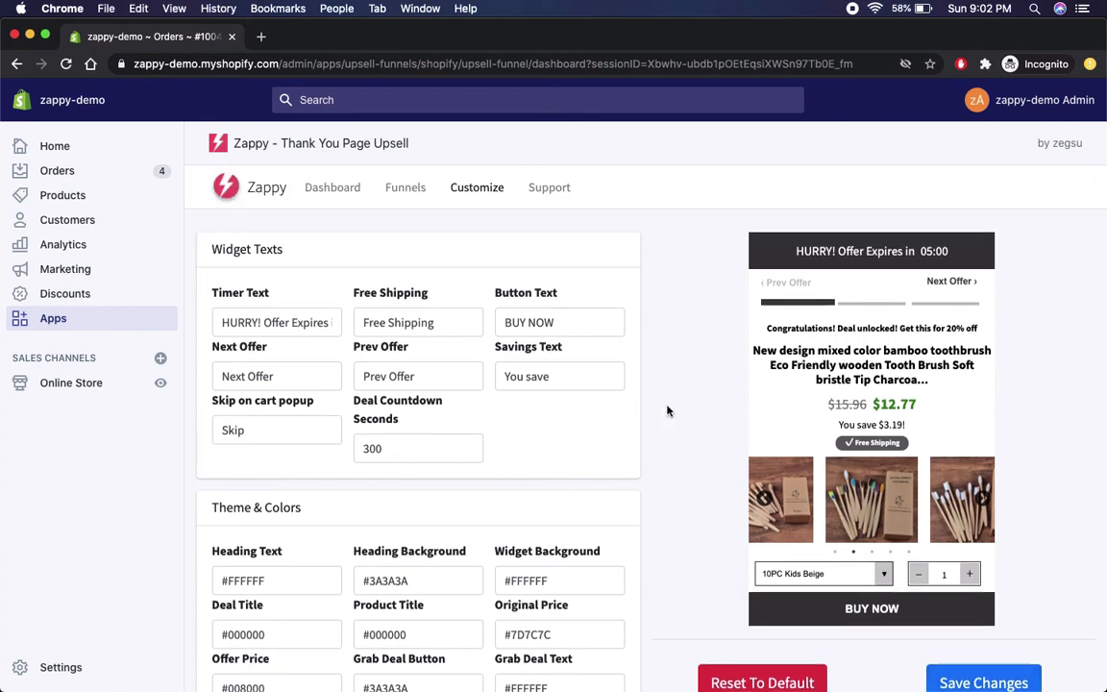